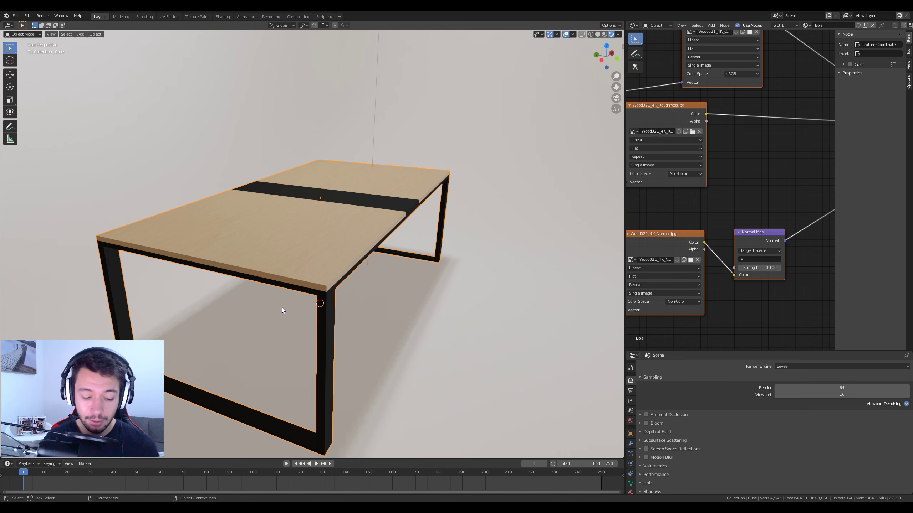
Step: Inspect the table's mesh in Edit Mode and return to Object Mode
middle_drag(320, 280, 342, 271)
key(Tab)
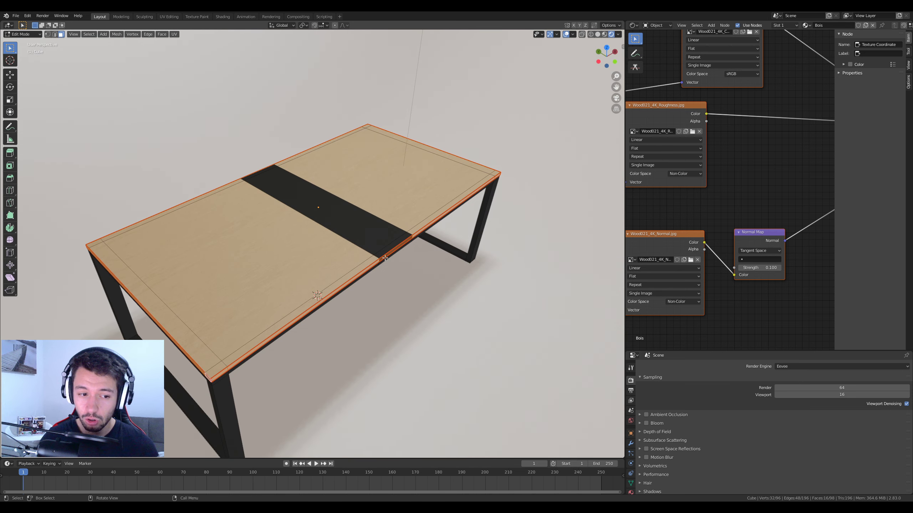
key(Tab)
middle_drag(307, 310, 278, 290)
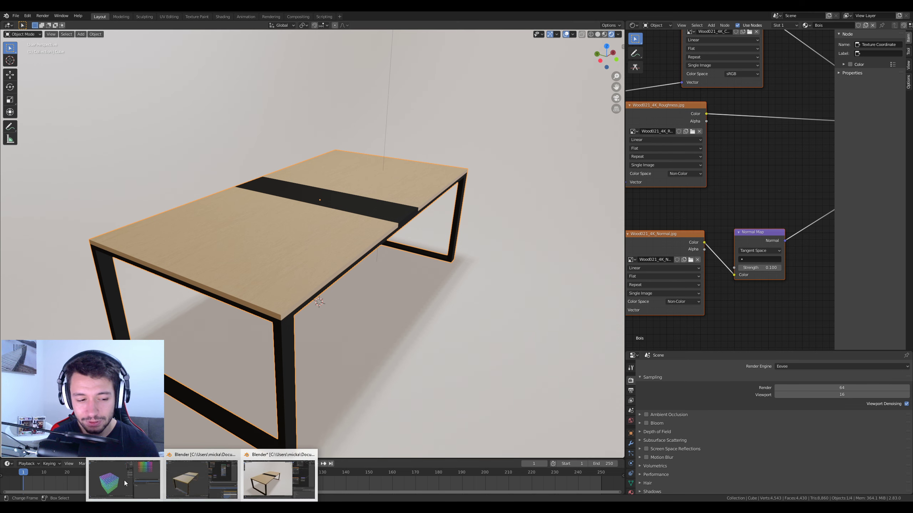
Step: Switch to the Blender file containing the colour-grid cube and enlarge the image editor area in both directions
click(124, 481)
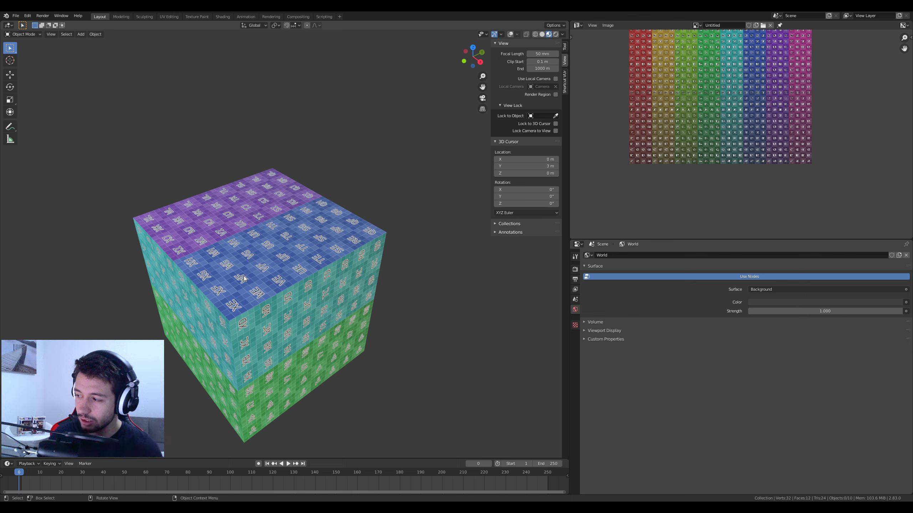
middle_drag(244, 275, 297, 303)
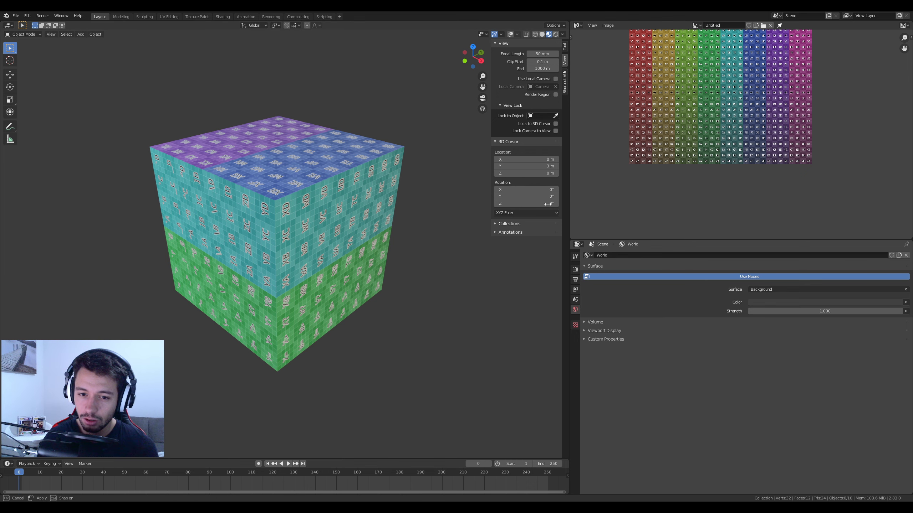
drag(569, 221, 460, 223)
drag(577, 240, 581, 412)
scroll(609, 255, up, 1)
scroll(609, 255, up, 3)
scroll(591, 282, down, 2)
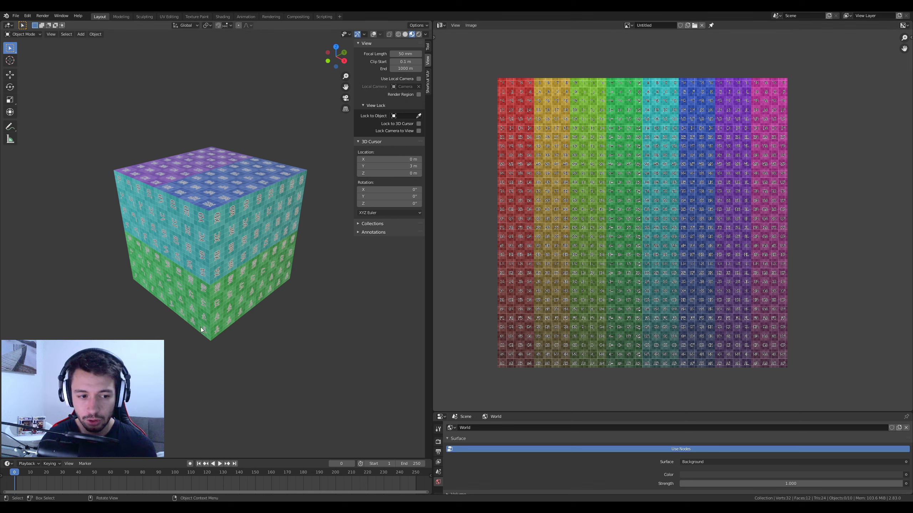
Step: Examine how the colour-grid texture on the cube's faces corresponds to the flat grid image
middle_drag(187, 329, 162, 351)
scroll(212, 242, up, 2)
mouse_move(213, 243)
middle_down()
mouse_move(231, 227)
mouse_move(221, 226)
middle_up()
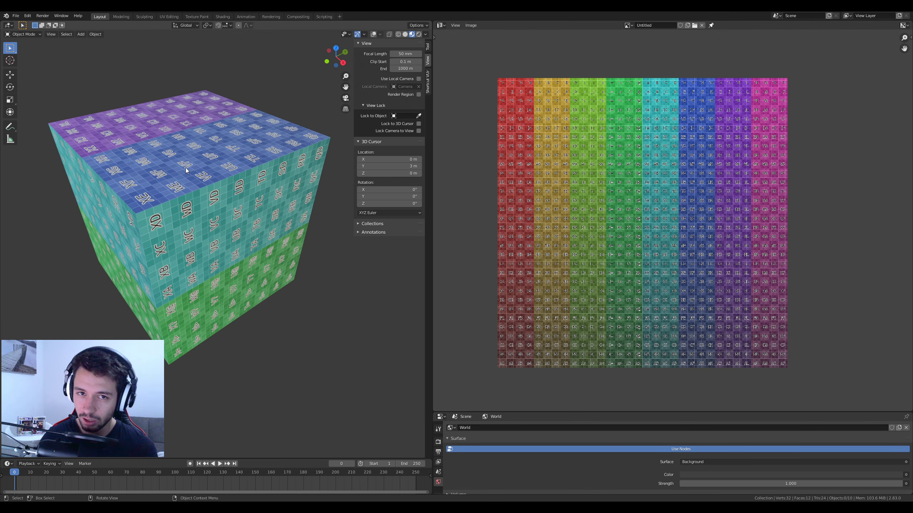
middle_drag(185, 168, 183, 194)
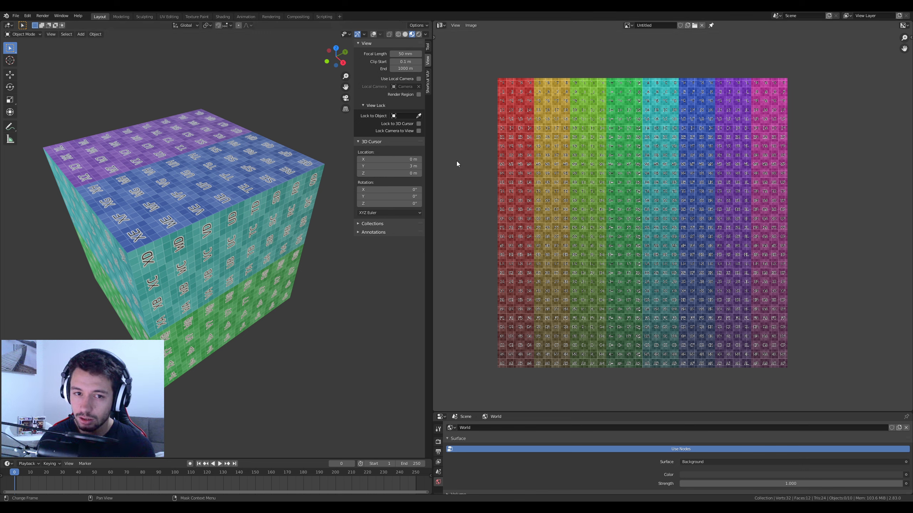
mouse_move(199, 292)
middle_down()
mouse_move(212, 284)
mouse_move(208, 293)
middle_up()
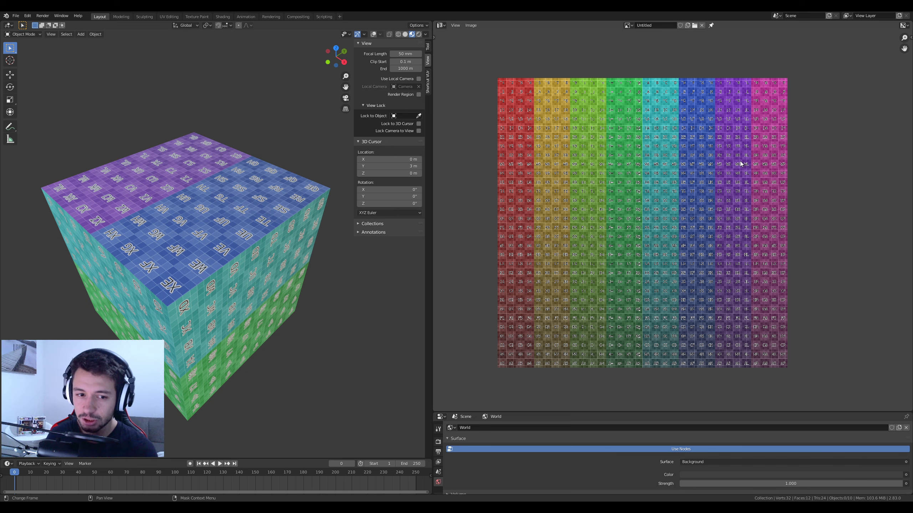
scroll(648, 203, up, 2)
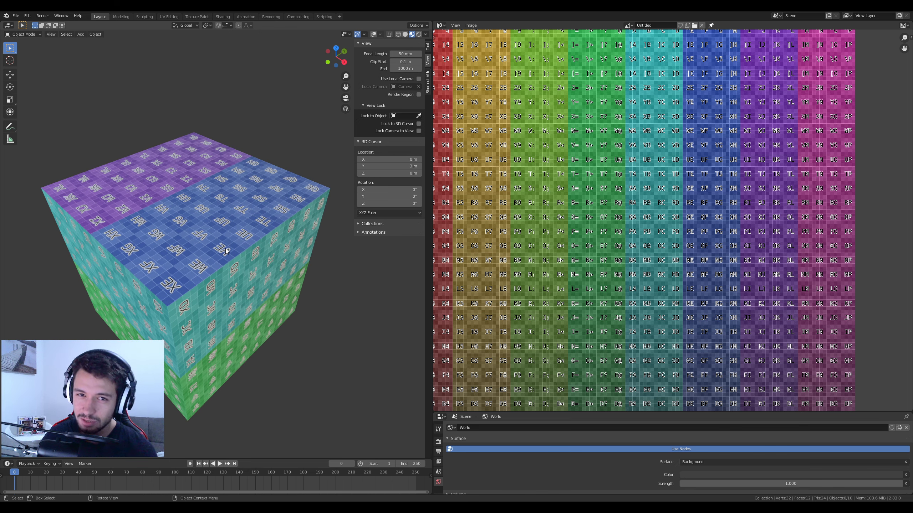
middle_drag(226, 265, 226, 260)
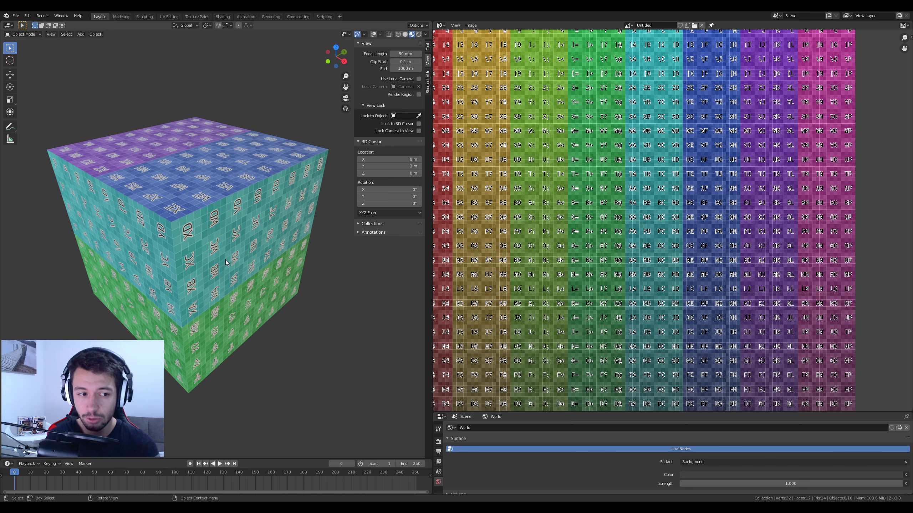
scroll(220, 249, down, 2)
scroll(694, 151, down, 2)
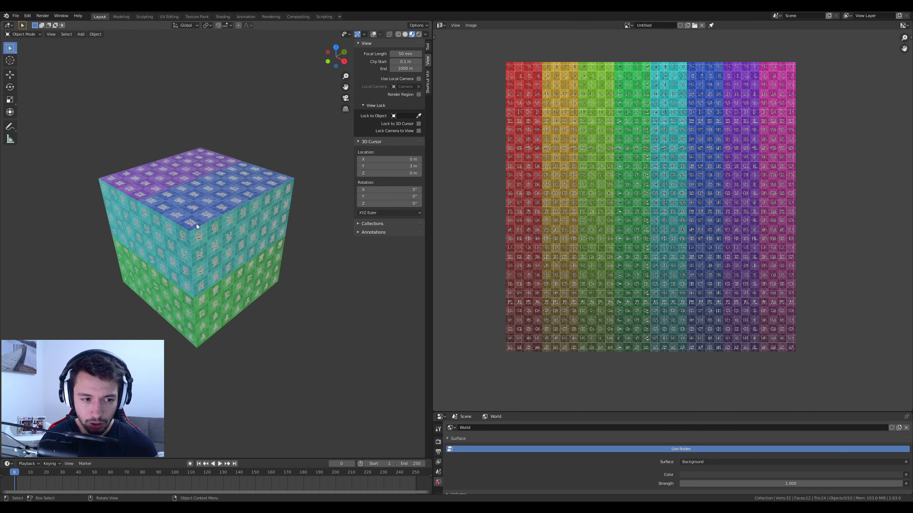
scroll(191, 297, up, 2)
Step: Maximize the 3D viewport and play the animation until the cube's faces lie completely unfolded on the ground
key(ctrl+space)
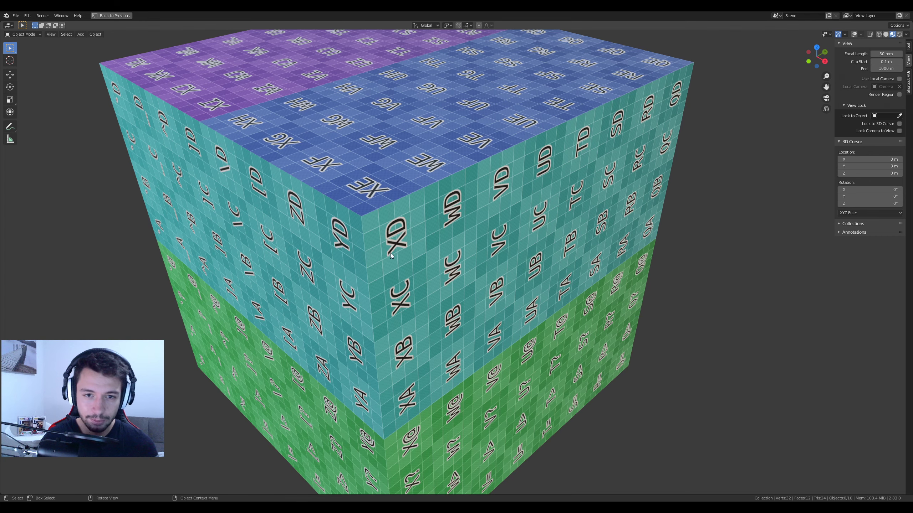
mouse_move(525, 334)
shift+middle_down()
mouse_move(510, 326)
mouse_move(515, 332)
shift+middle_up()
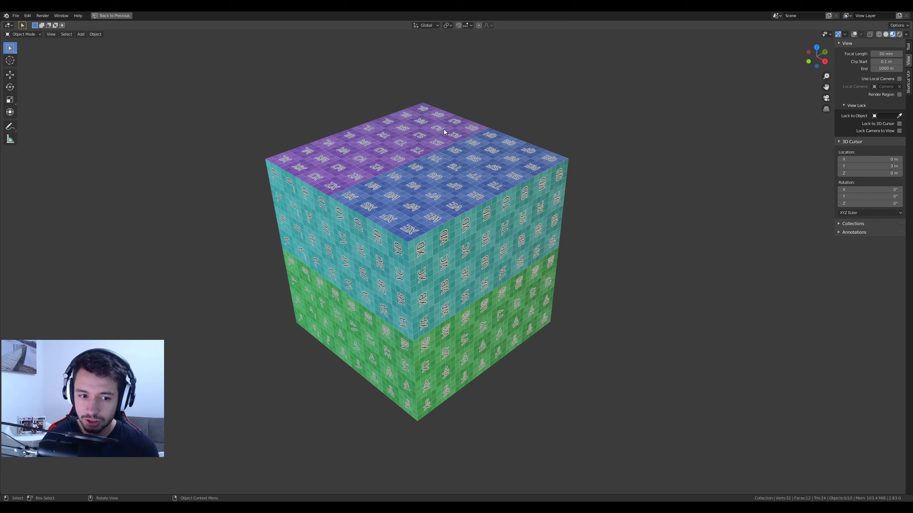
key(space)
key(space)
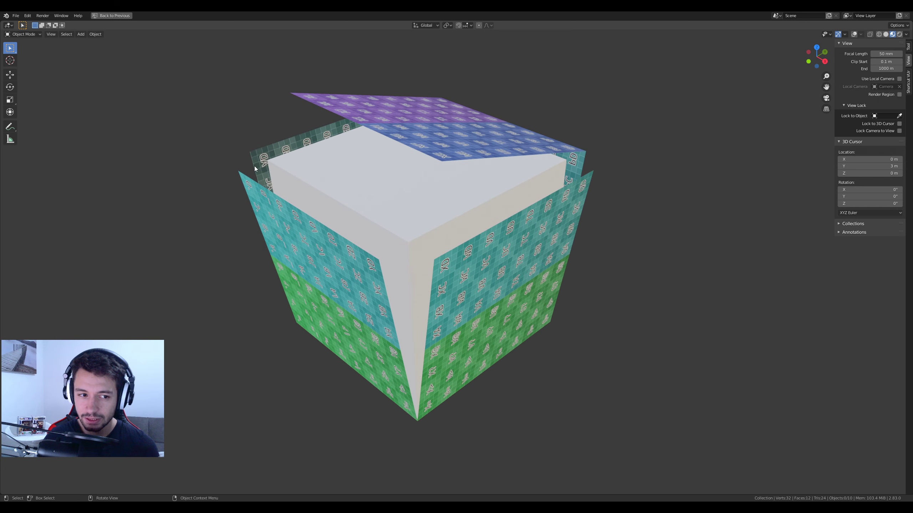
key(space)
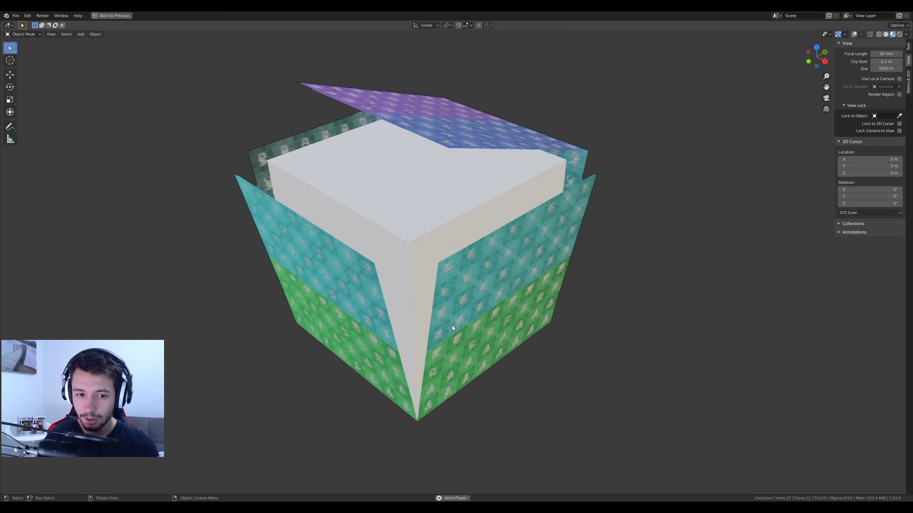
middle_drag(513, 354, 455, 342)
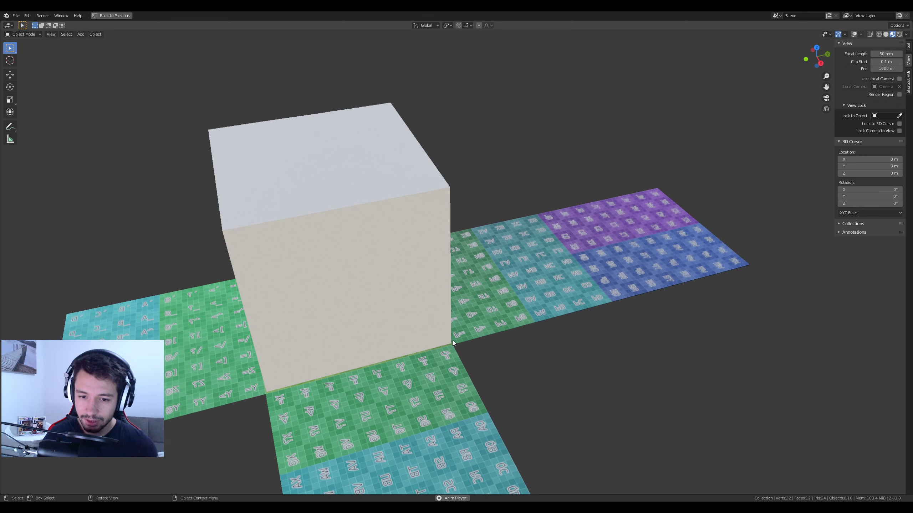
key(space)
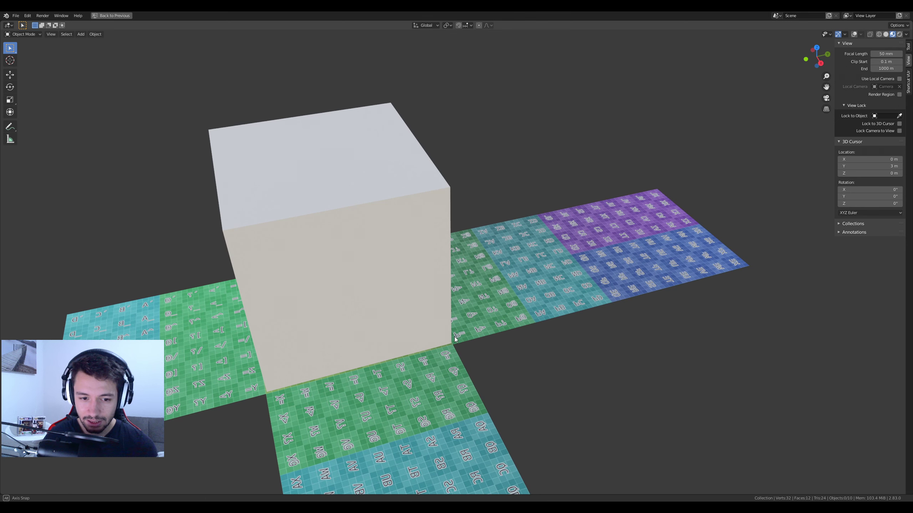
Step: View the unfolded cube net from the top and in perspective, and play the animation until the cube is folded again
middle_drag(454, 337, 437, 357)
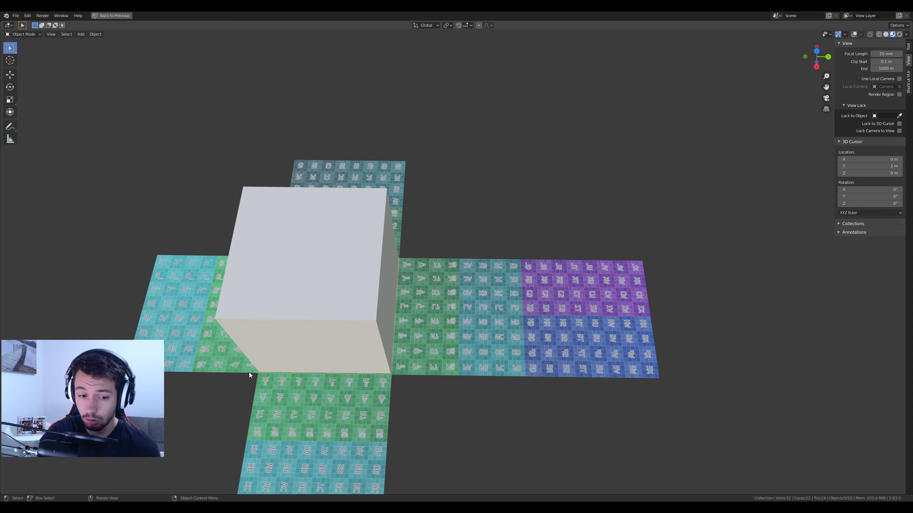
key(KP_7)
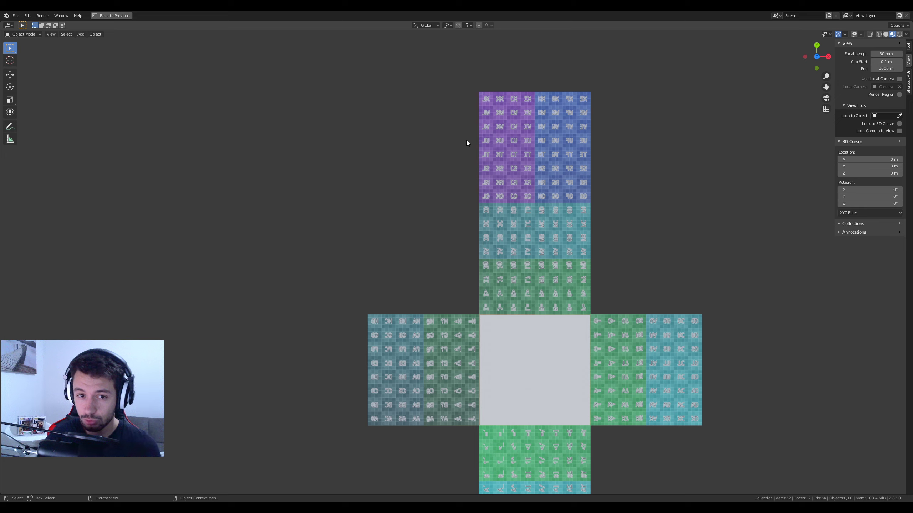
middle_drag(559, 100, 493, 254)
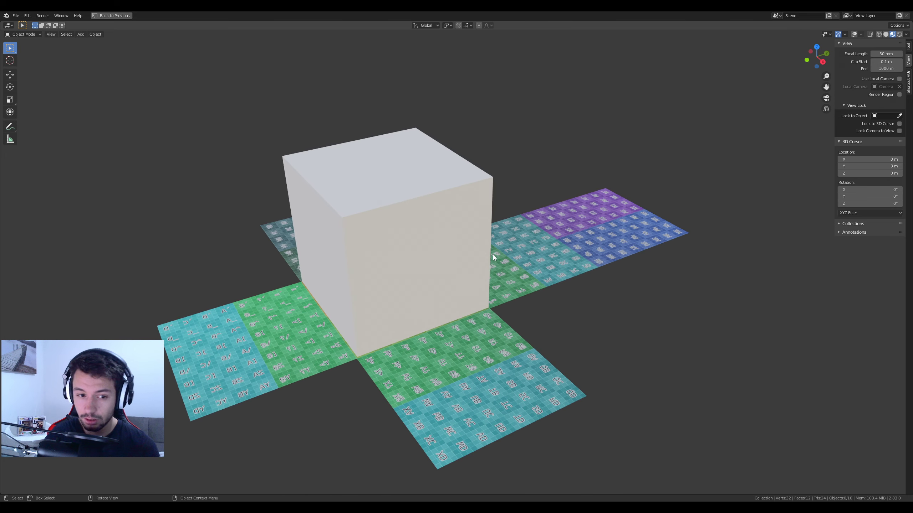
key(space)
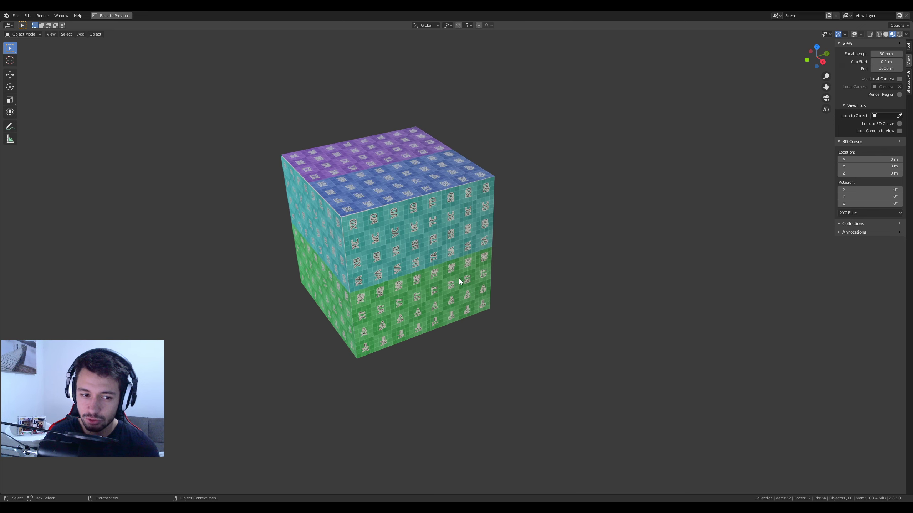
key(space)
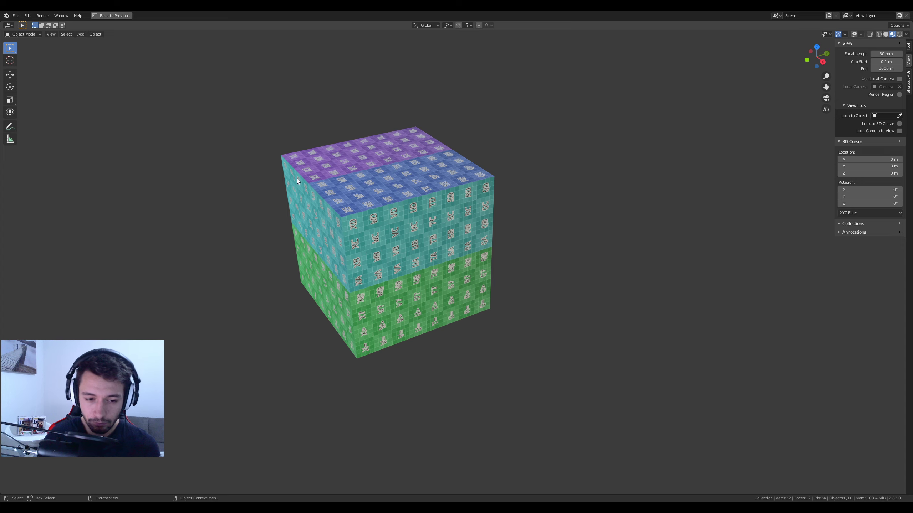
Step: Restore the split layout and handwrite the annotation "3D x, y, z → 2D u, v" below the colour-grid image
key(ctrl+space)
middle_drag(549, 236, 559, 212)
scroll(273, 272, up, 4)
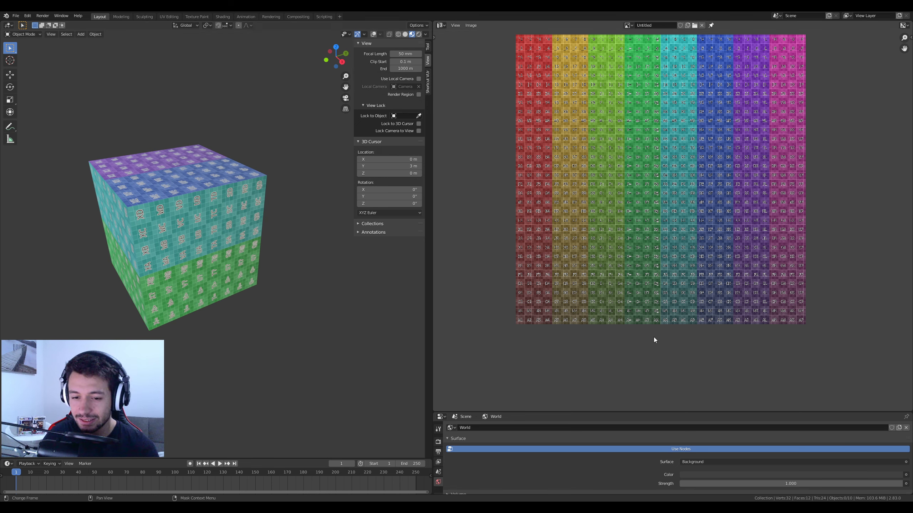
drag(653, 337, 653, 397)
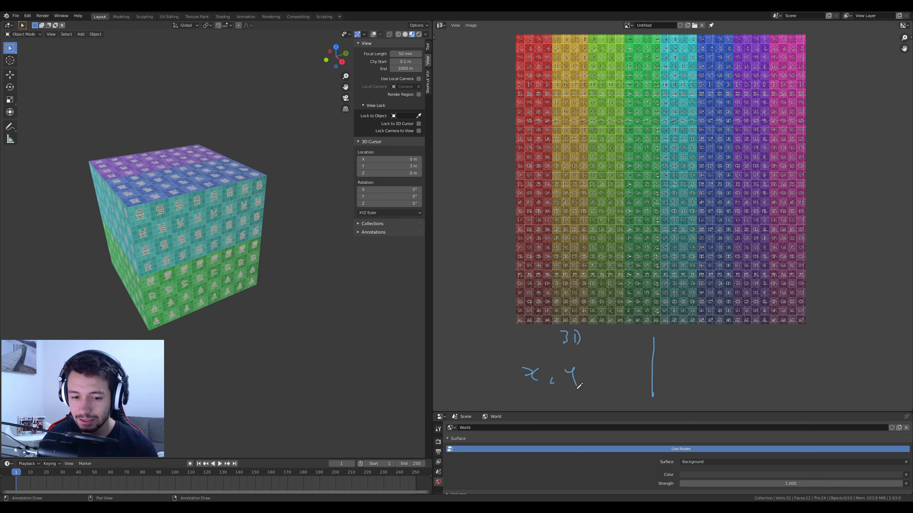
drag(613, 390, 613, 381)
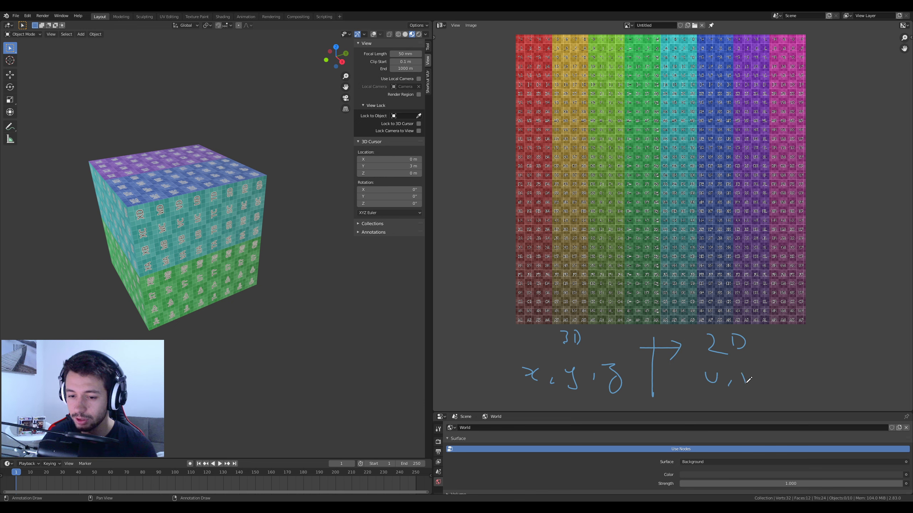
drag(746, 368, 758, 362)
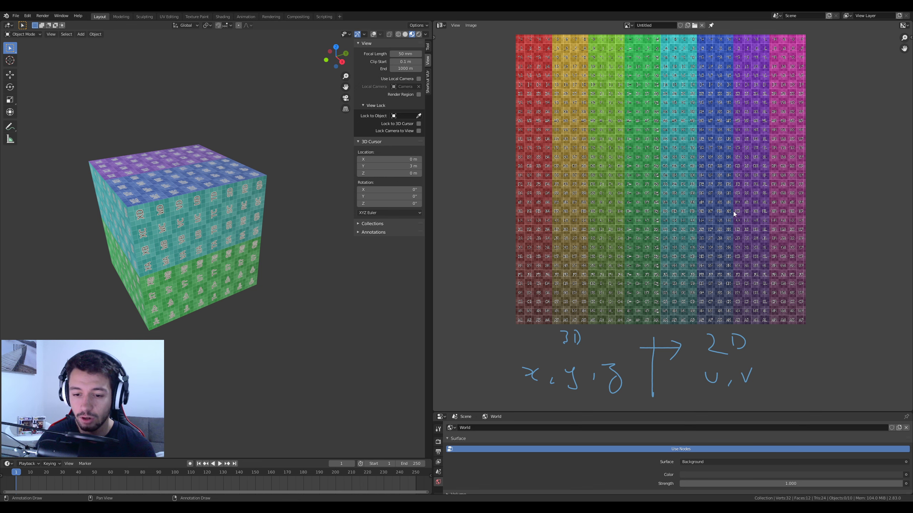
Step: Draw an annotation box around the "u, v" coordinates below the colour-grid image
middle_drag(700, 372, 672, 328)
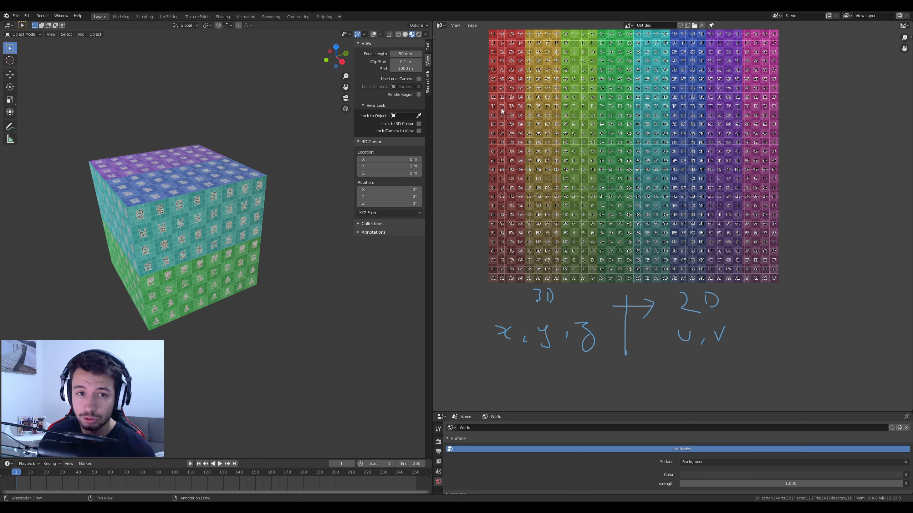
click(442, 26)
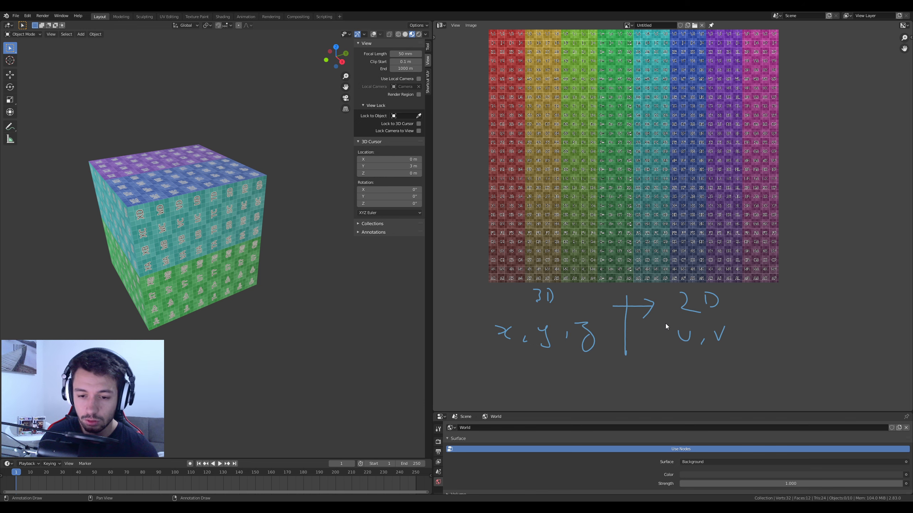
mouse_move(665, 325)
mouse_down()
mouse_move(742, 351)
mouse_move(649, 319)
mouse_up()
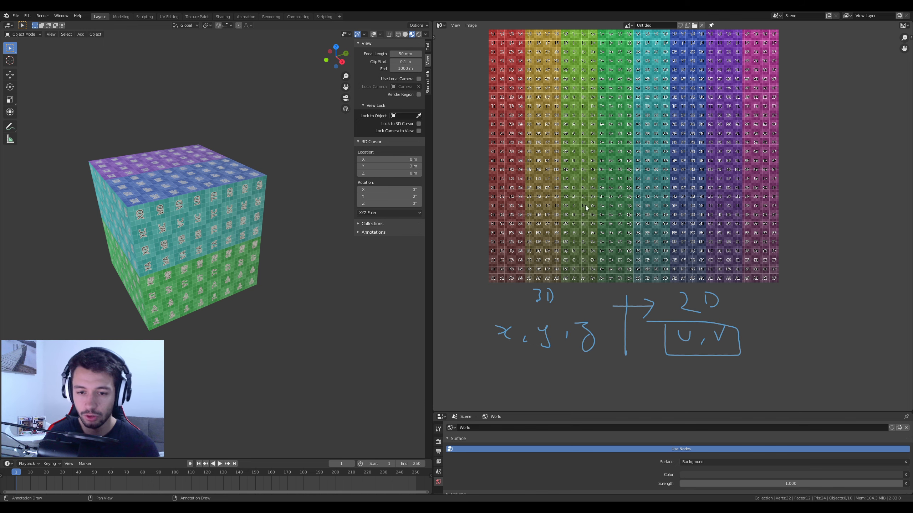
Step: Widen the 3D viewport at the expense of the image editor and centre the textured cube in it
mouse_move(591, 178)
middle_down()
mouse_move(601, 271)
mouse_move(626, 277)
mouse_move(632, 273)
mouse_move(608, 152)
mouse_move(628, 301)
mouse_move(601, 125)
middle_up()
scroll(603, 281, up, 1)
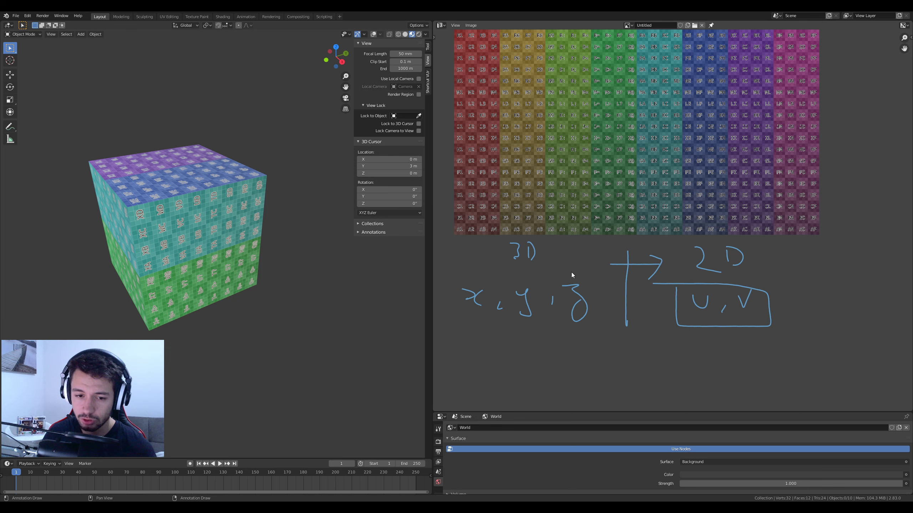
middle_drag(558, 170, 583, 335)
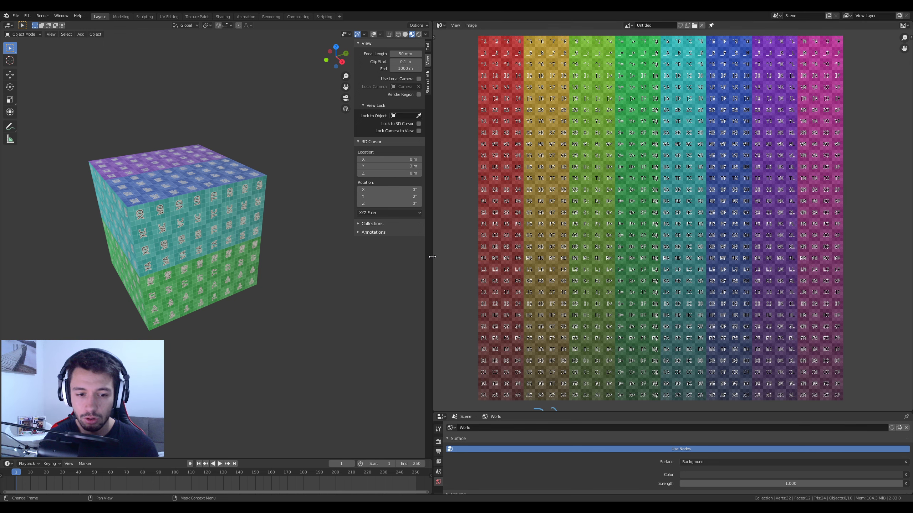
drag(436, 260, 632, 260)
shift+middle_drag(296, 242, 318, 251)
scroll(334, 203, down, 2)
scroll(336, 207, up, 1)
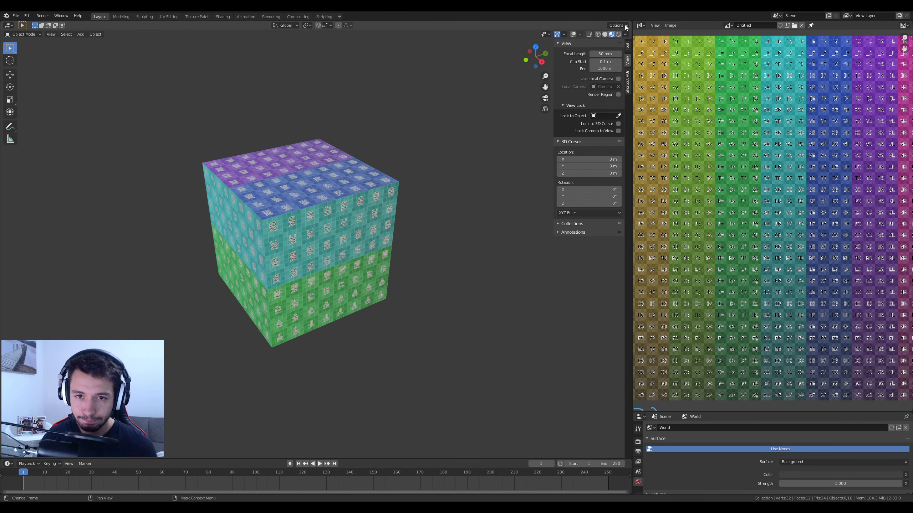
Step: Select a side face object of the textured cube and turn on the viewport overlays
click(272, 227)
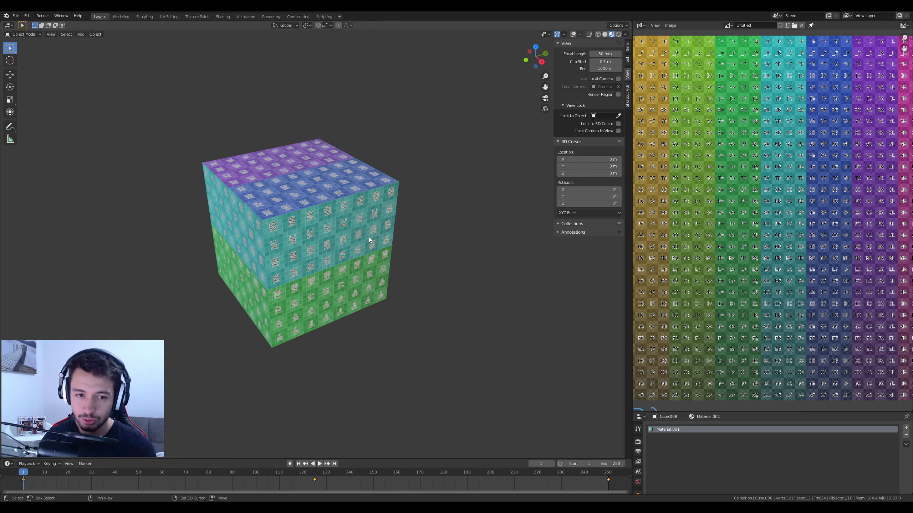
shift+middle_drag(370, 241, 357, 241)
click(574, 34)
scroll(354, 321, down, 4)
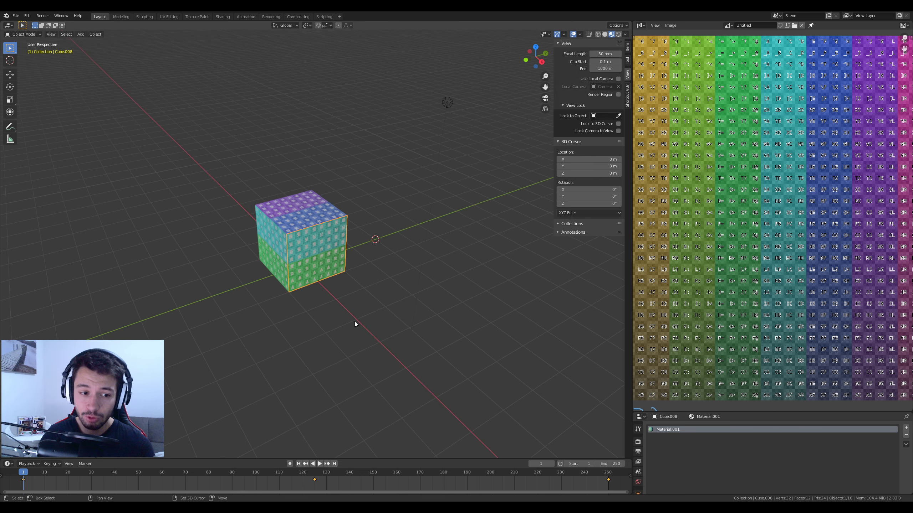
Step: Add a mesh cube at the 3D cursor beside the textured cube
shift+middle_drag(309, 276, 247, 248)
middle_drag(211, 214, 287, 286)
key(shift+a)
mouse_move(302, 286)
click(351, 292)
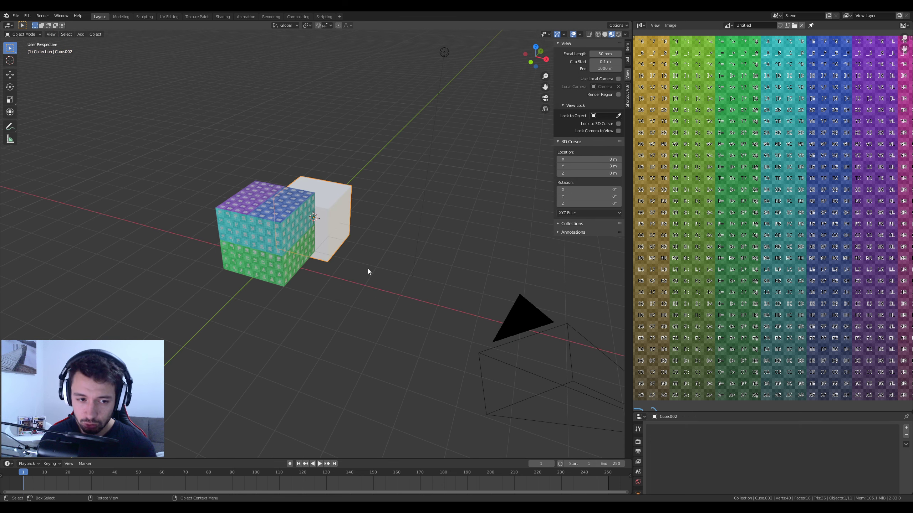
Step: Raise the new cube along the Z axis to about the same height as the textured cube
middle_drag(368, 268, 303, 268)
key(g)
key(z)
click(319, 238)
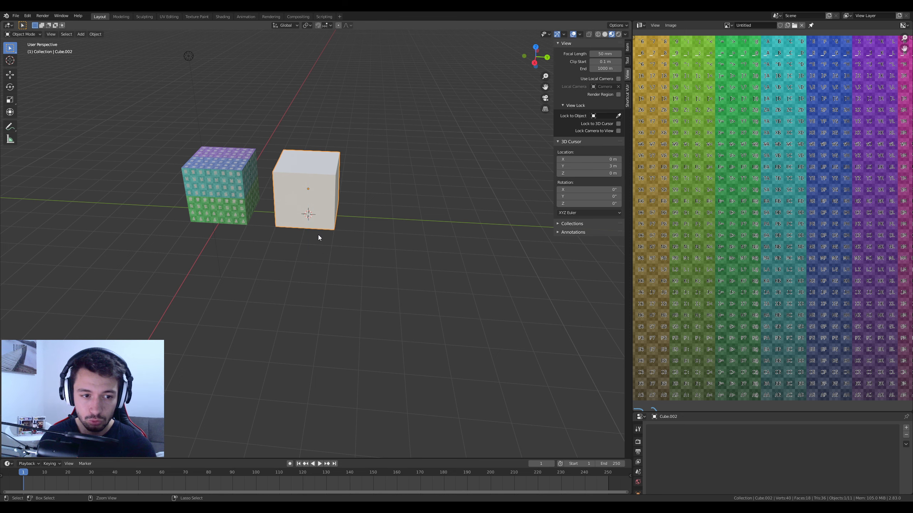
Step: Enlarge the image and properties editors and assign the existing Material.001 to the new cube
drag(631, 371, 427, 371)
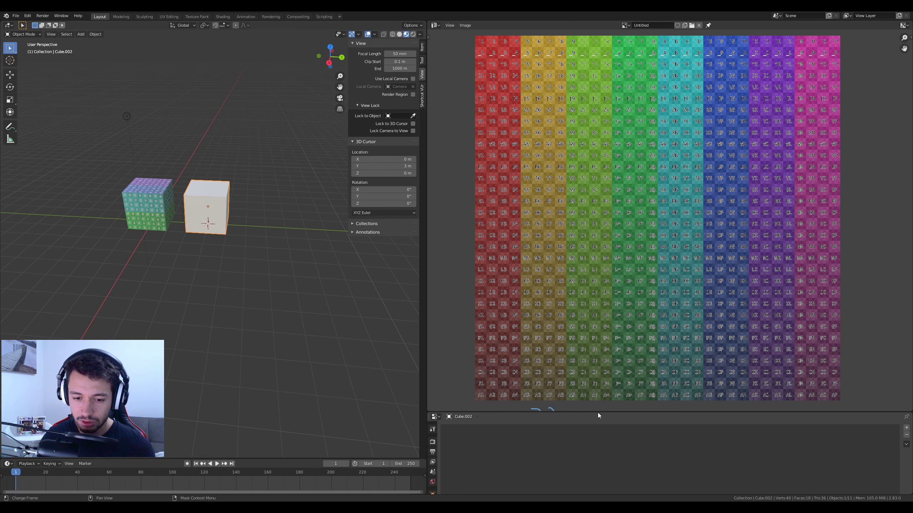
drag(598, 413, 598, 230)
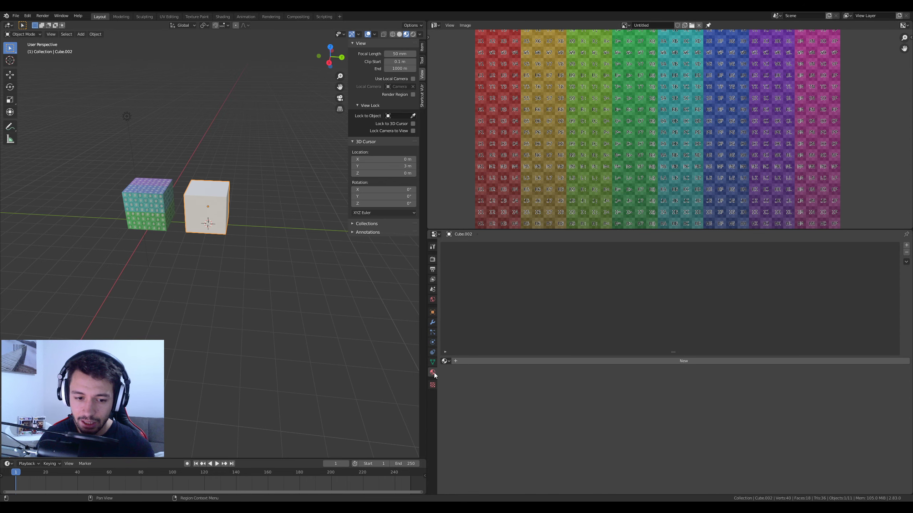
click(445, 361)
click(463, 376)
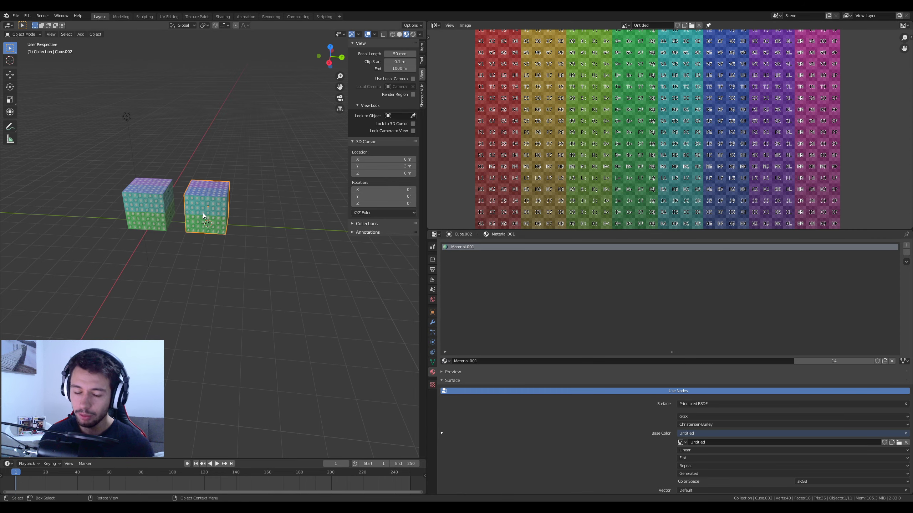
scroll(203, 216, up, 6)
scroll(150, 265, down, 2)
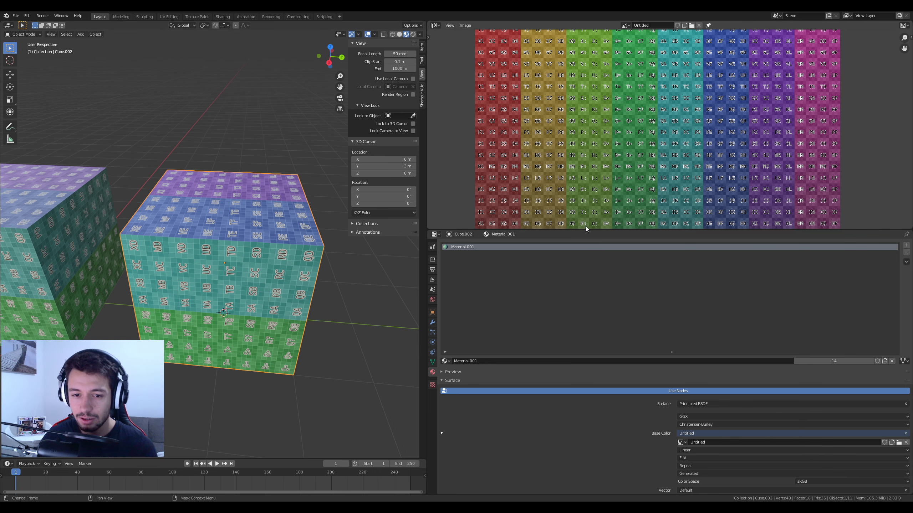
Step: Expand the image editor over the properties area and enter Edit Mode on the new cube to display its UV layout
drag(591, 229, 589, 485)
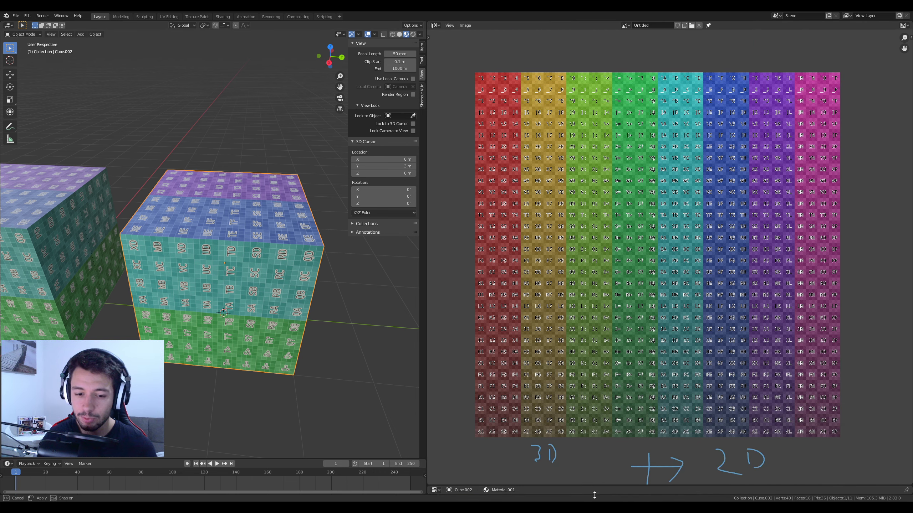
scroll(593, 266, down, 4)
scroll(593, 266, up, 4)
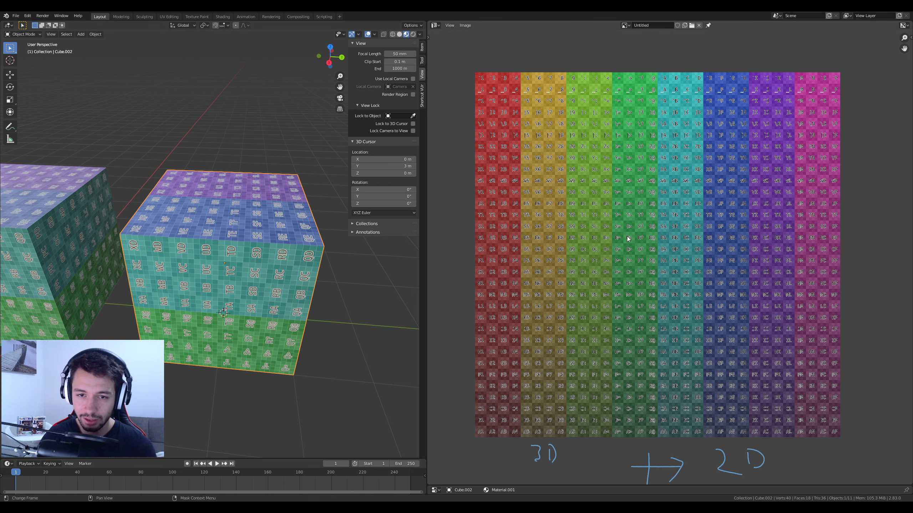
mouse_move(638, 286)
middle_down()
mouse_move(653, 259)
mouse_move(650, 289)
middle_up()
key(Tab)
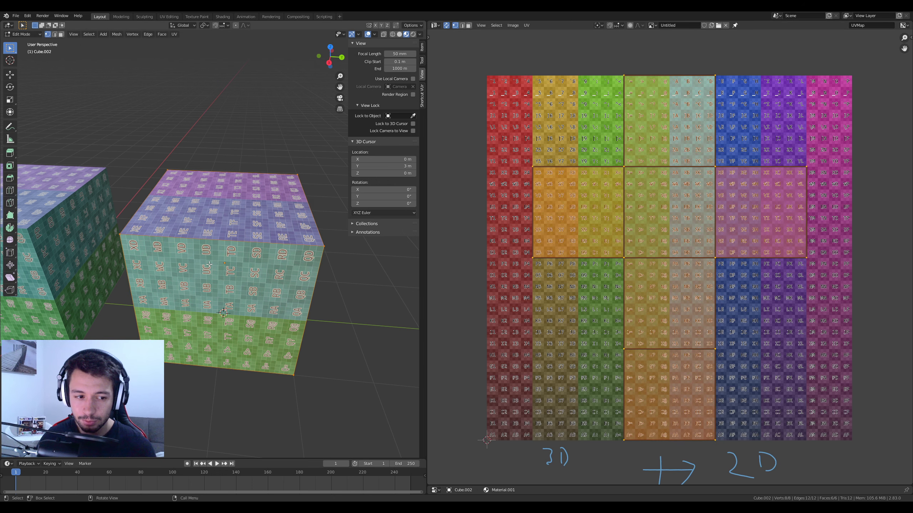
Step: Check the available editor types and compare the colour-grid image with and without the cube's UV layout by leaving and re-entering Edit Mode
click(435, 26)
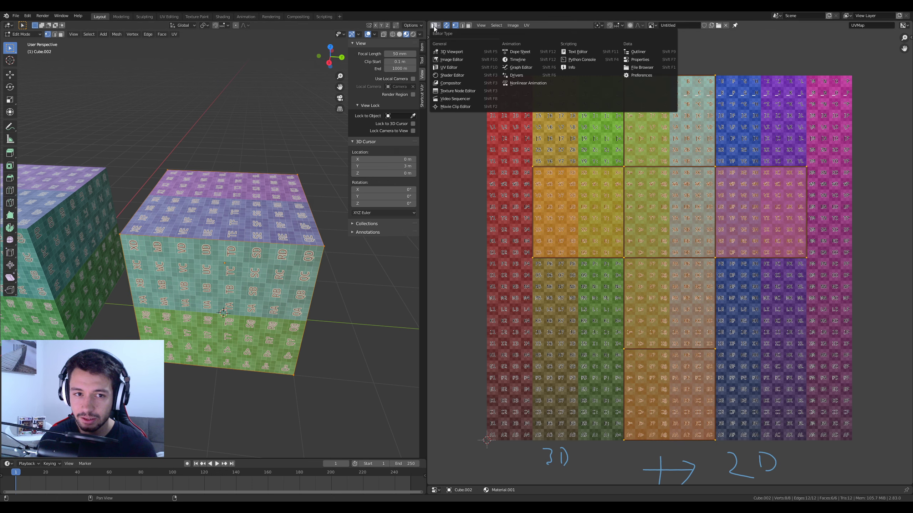
key(Tab)
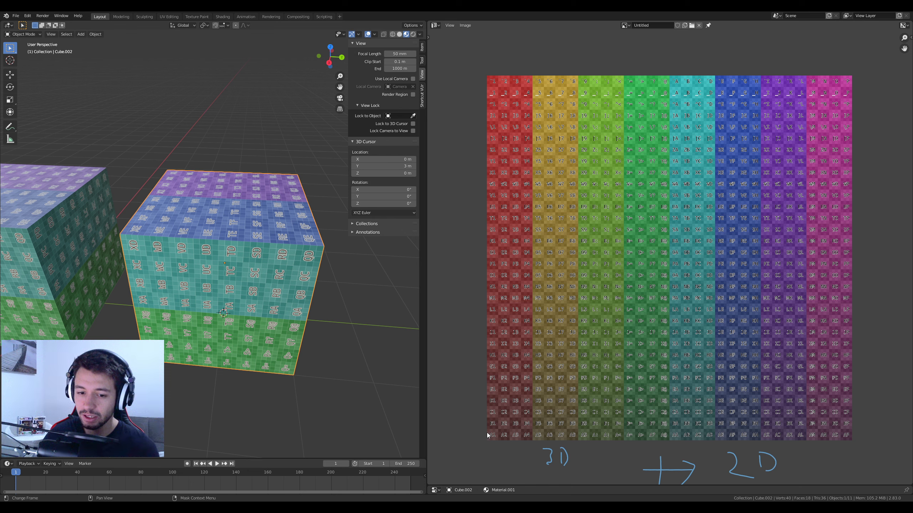
key(Tab)
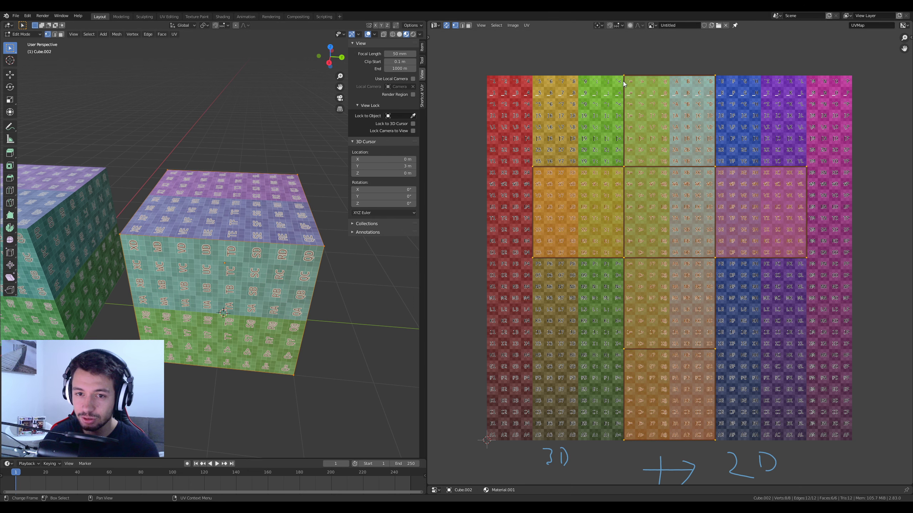
scroll(134, 272, down, 3)
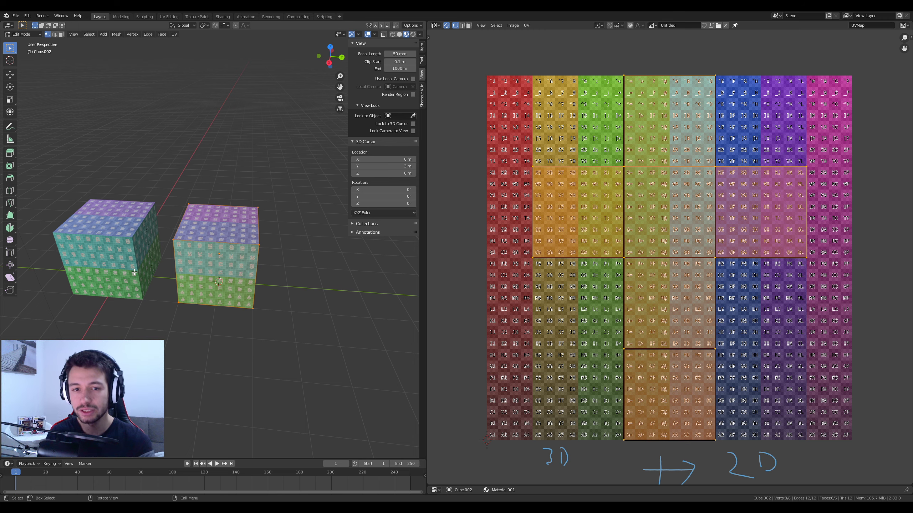
scroll(625, 201, up, 3)
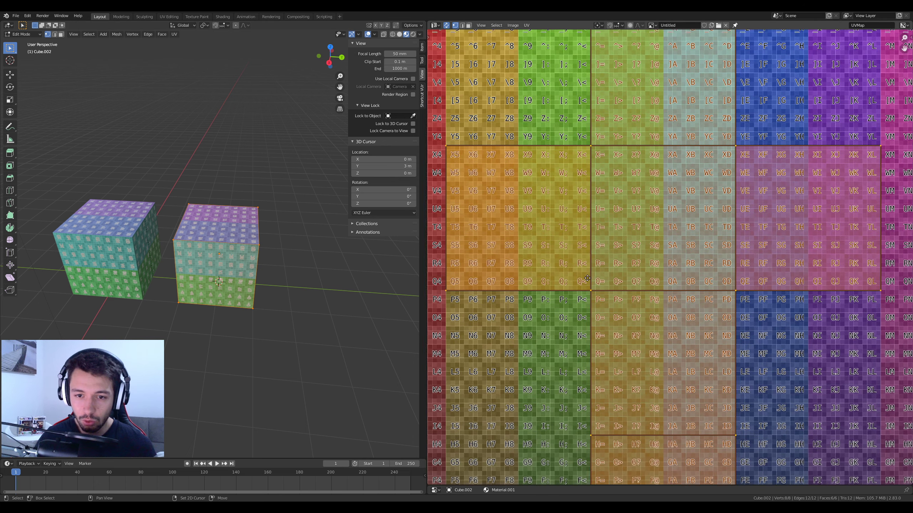
scroll(587, 236, down, 3)
middle_drag(593, 198, 573, 226)
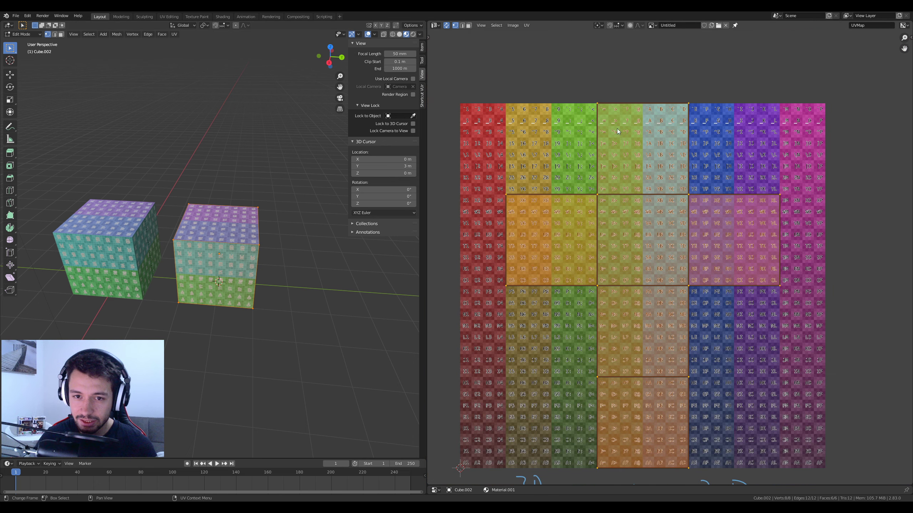
Step: Switch to face selection and select the new cube's front face, followed by its top face
click(603, 126)
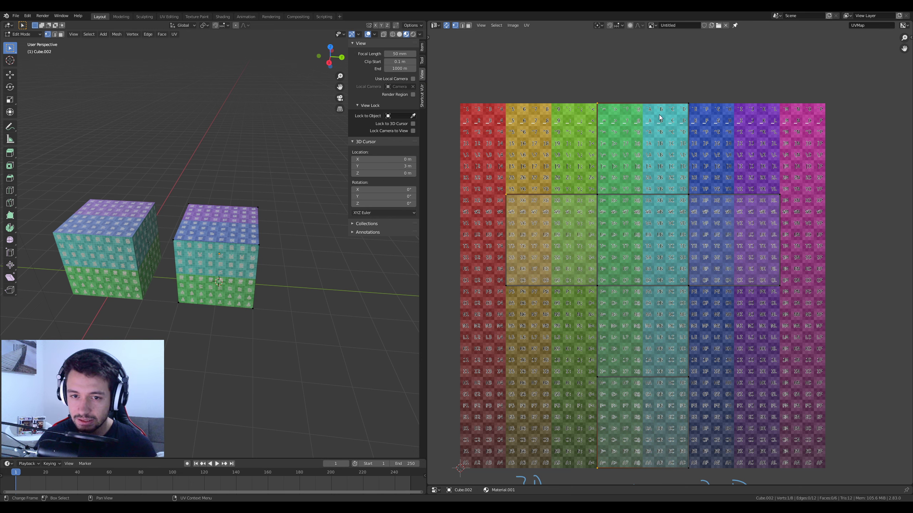
key(alt+a)
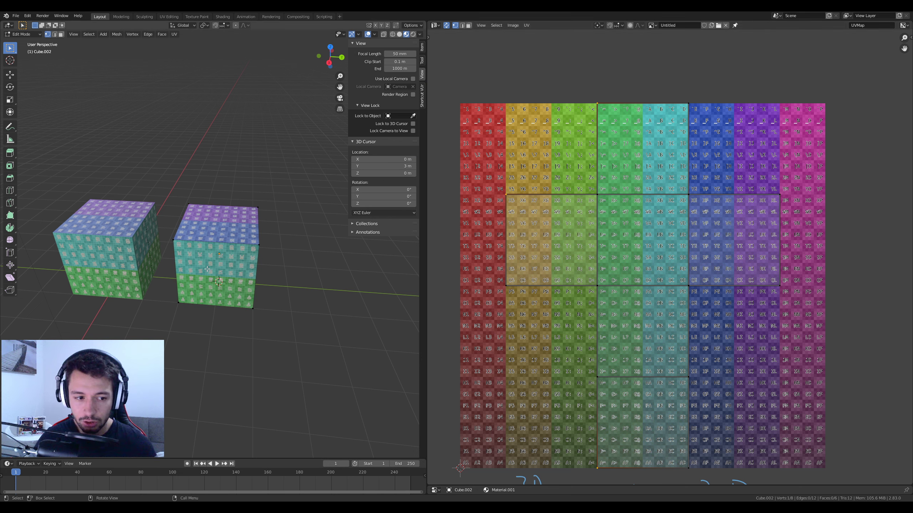
click(61, 34)
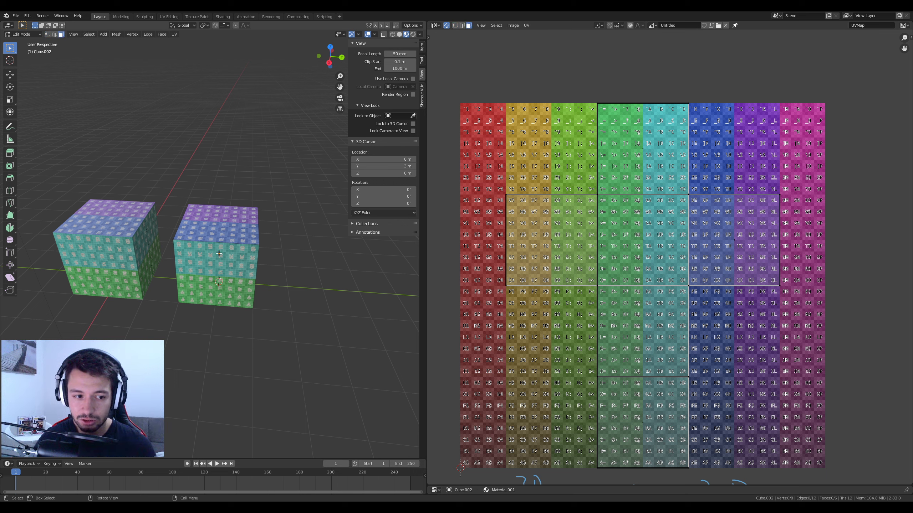
click(214, 269)
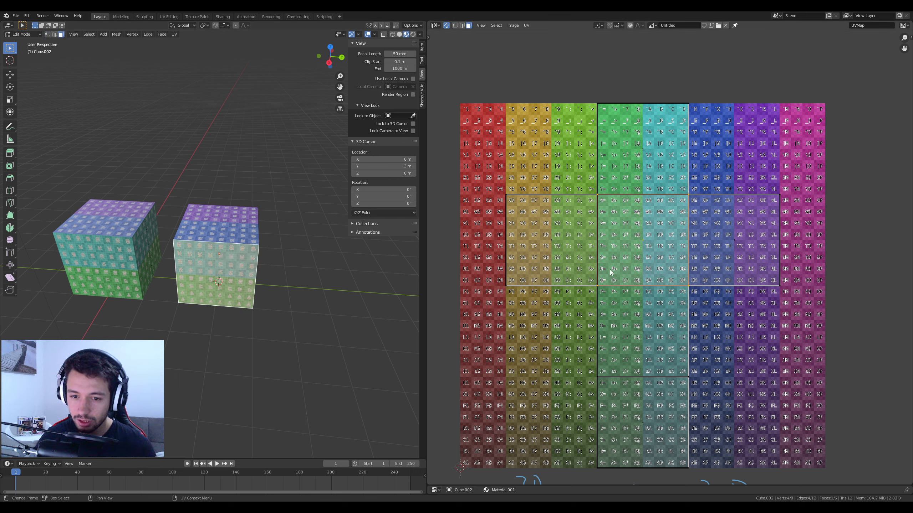
click(216, 225)
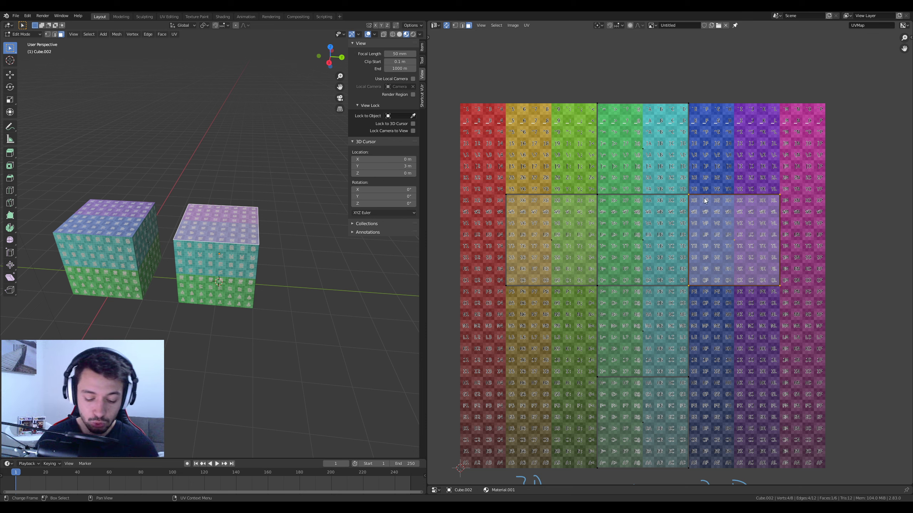
Step: Try moving the top face's UVs over the colour grid, followed by the cube's whole UV layout
key(g)
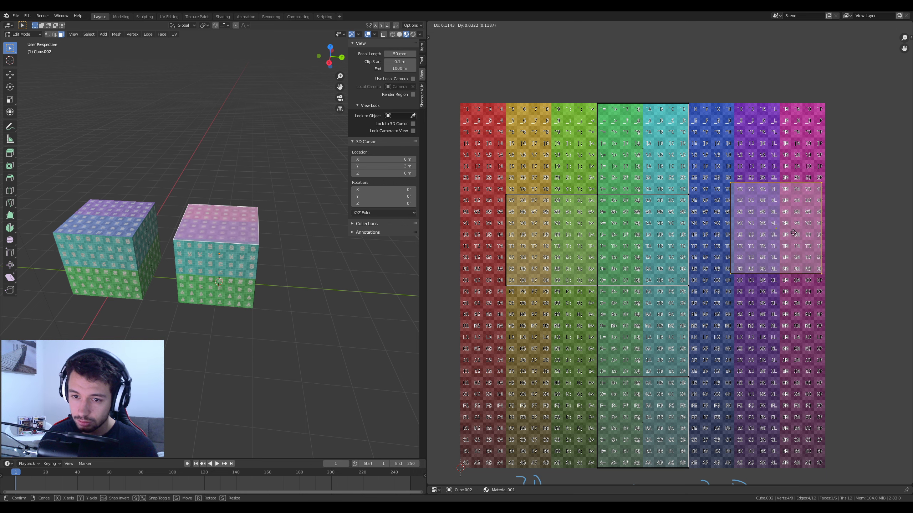
right_click(767, 259)
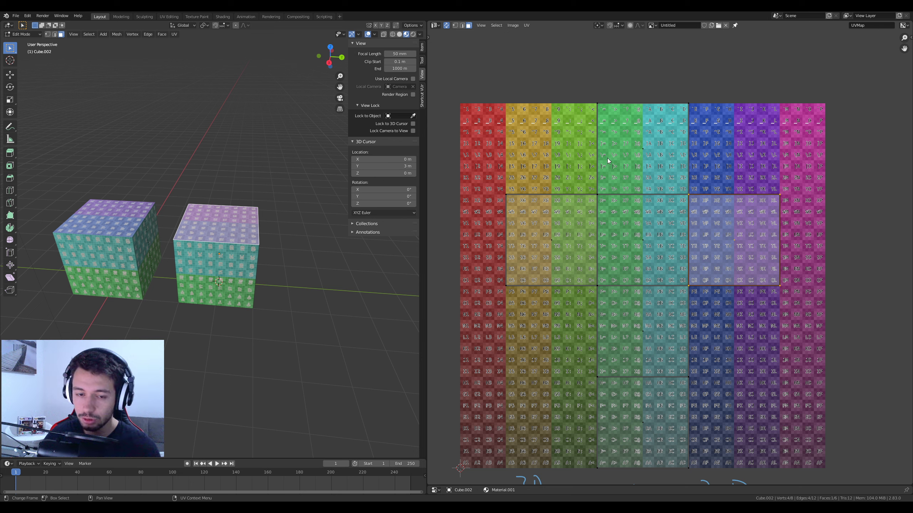
key(a)
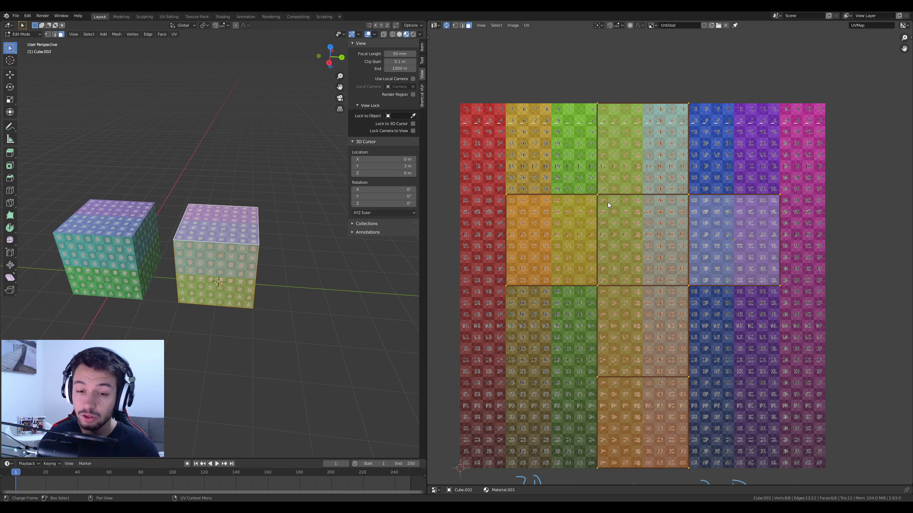
key(g)
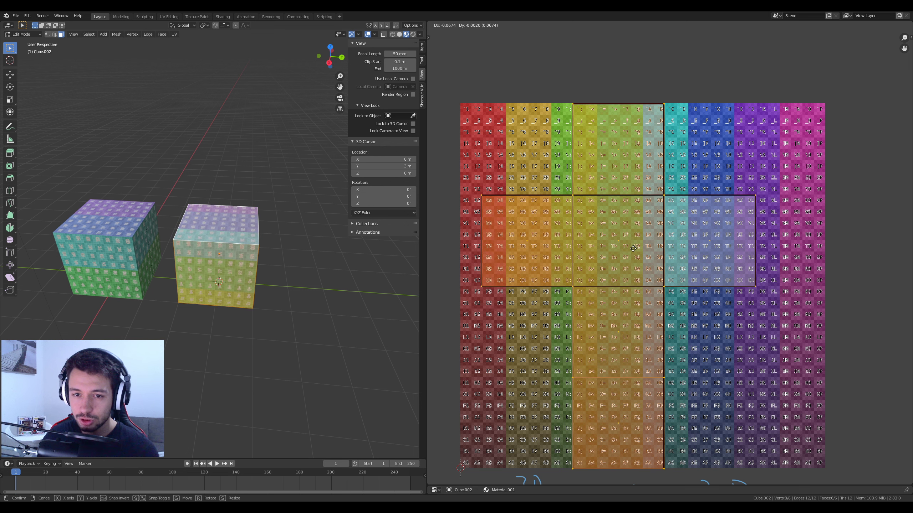
click(648, 249)
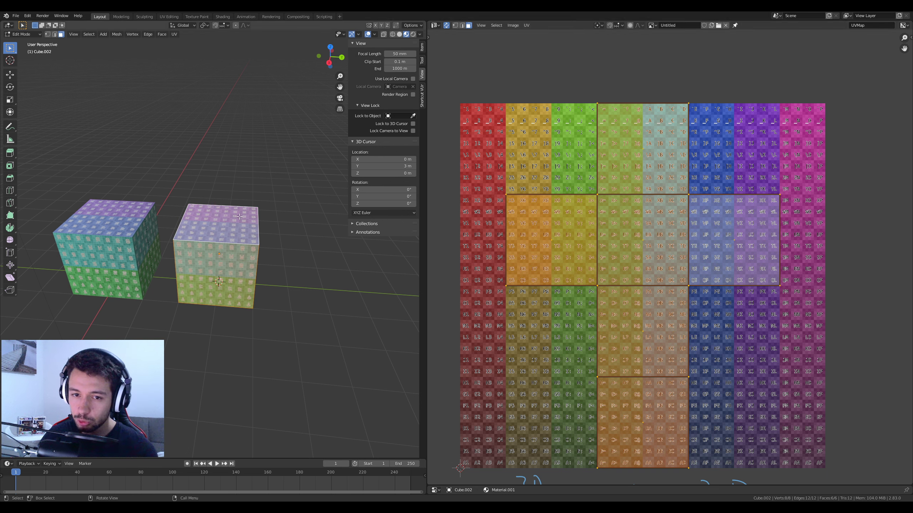
Step: Select only the cube's top face and try scaling and rotating its UVs on the colour grid
click(716, 218)
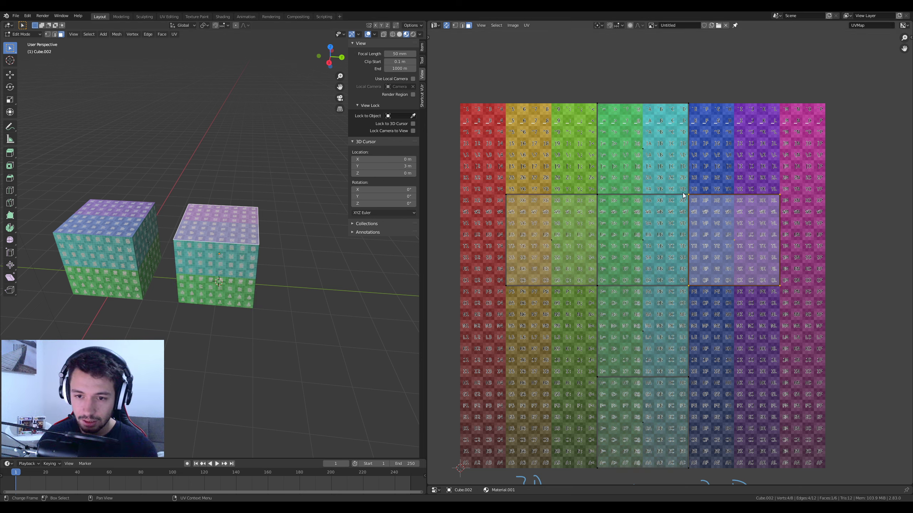
key(s)
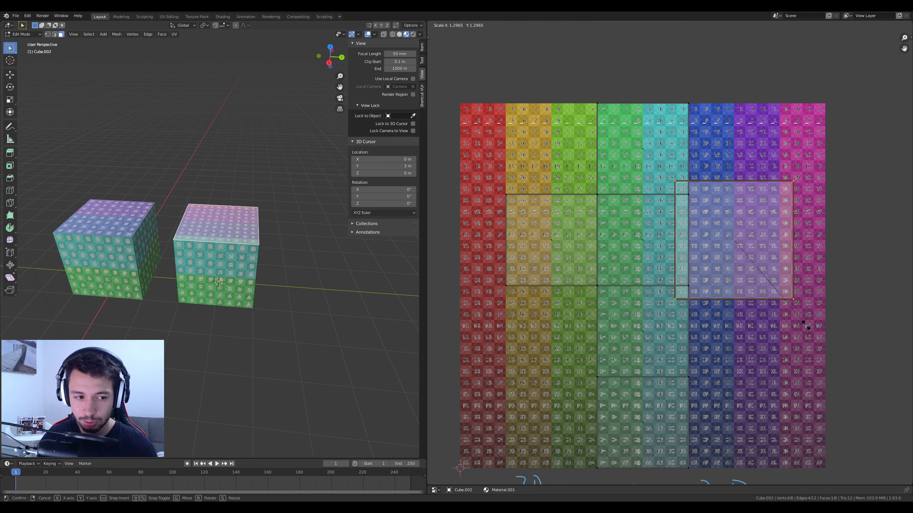
click(798, 294)
key(r)
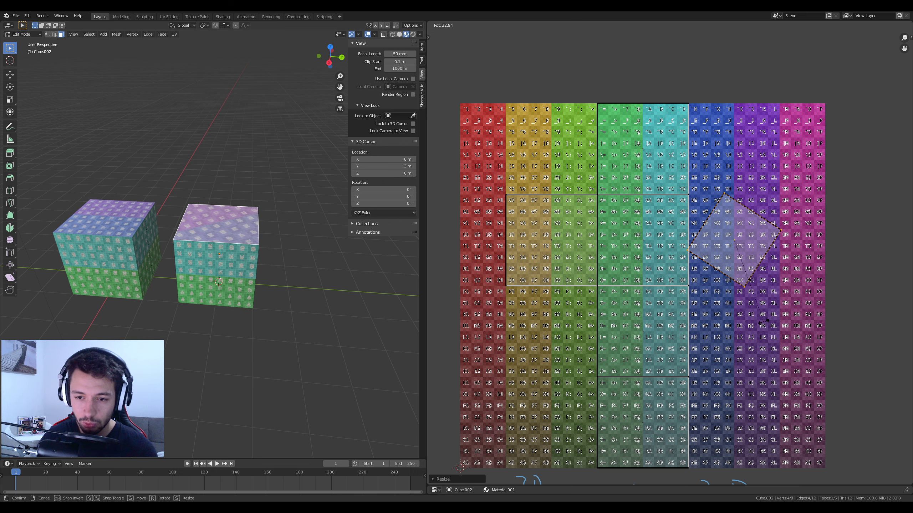
click(793, 264)
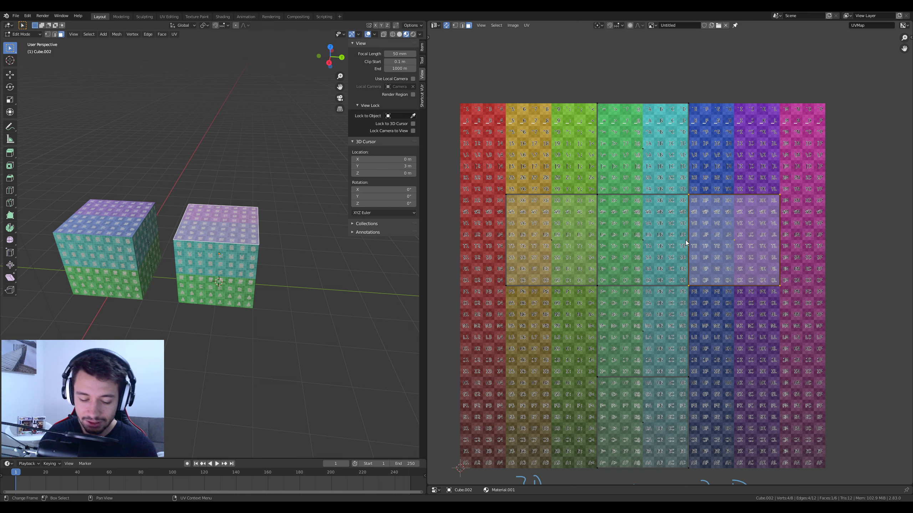
Step: Move the top face's UVs by about -0.078 in X and 0.049 in Y, and undo the move
key(g)
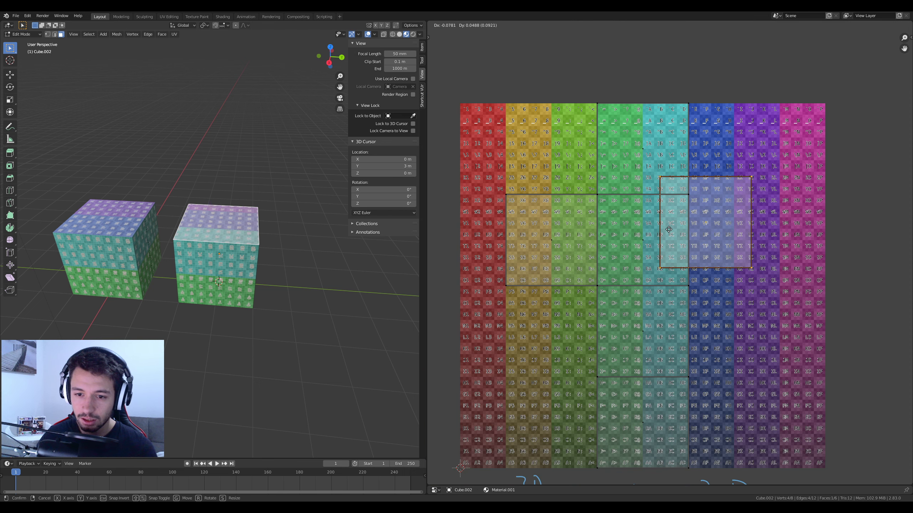
click(669, 229)
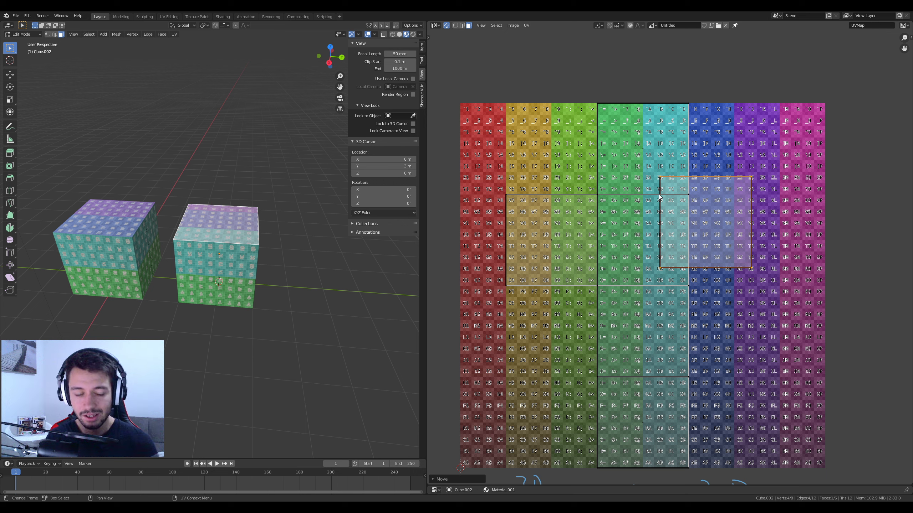
key(ctrl+z)
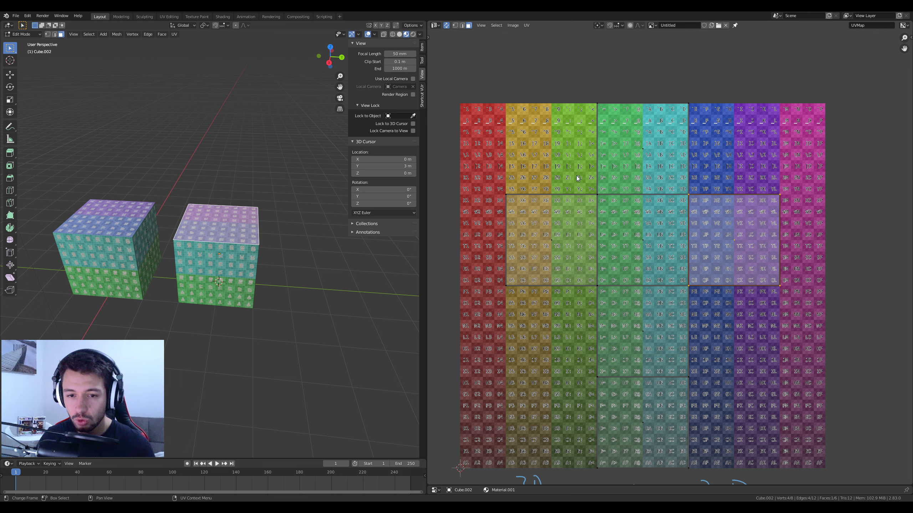
Step: Switch to vertex selection and try moving the UV vertex where the upper, left and central squares of the layout meet
click(597, 198)
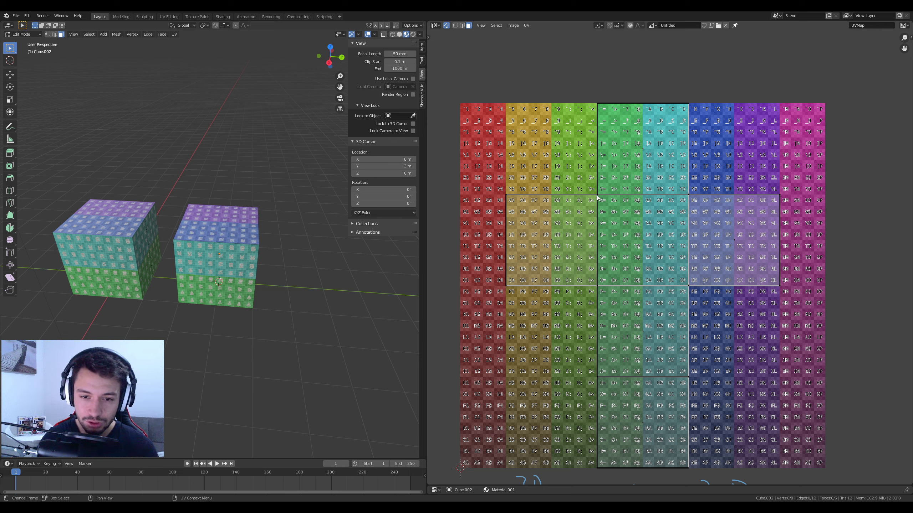
key(1)
click(598, 194)
key(g)
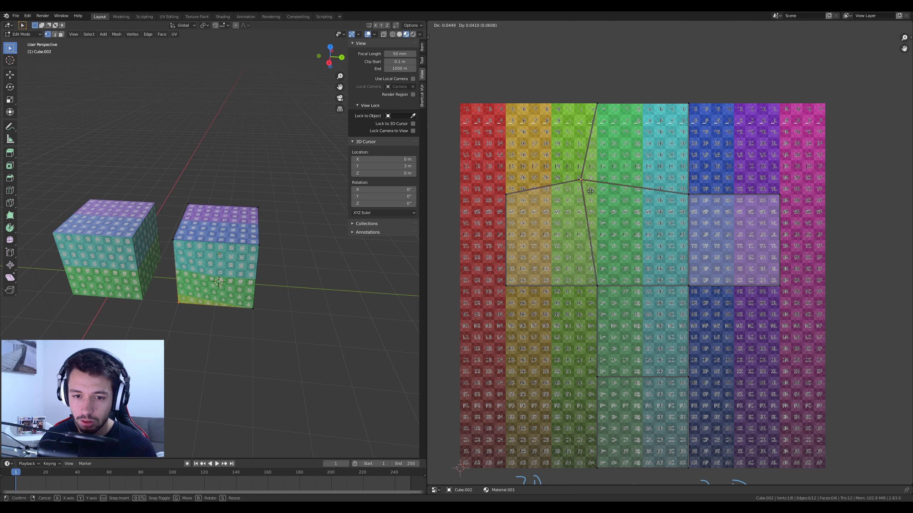
right_click(606, 208)
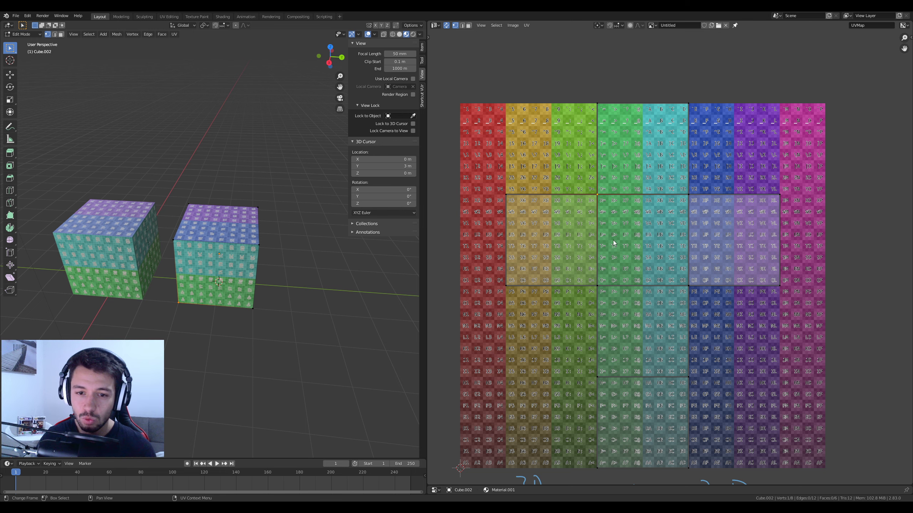
scroll(583, 225, up, 1)
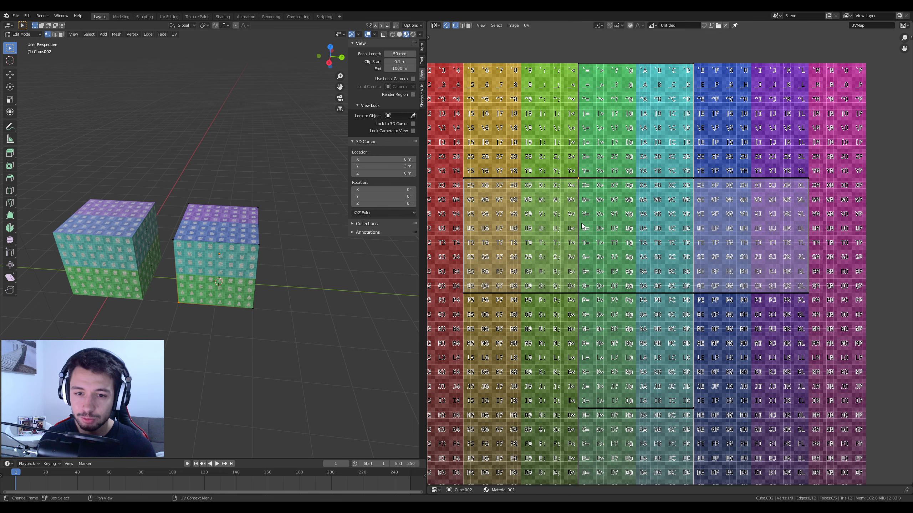
Step: Turn off UV sync selection, select the whole cube, and try moving the UV vertex at the central square's lower-left corner
click(447, 26)
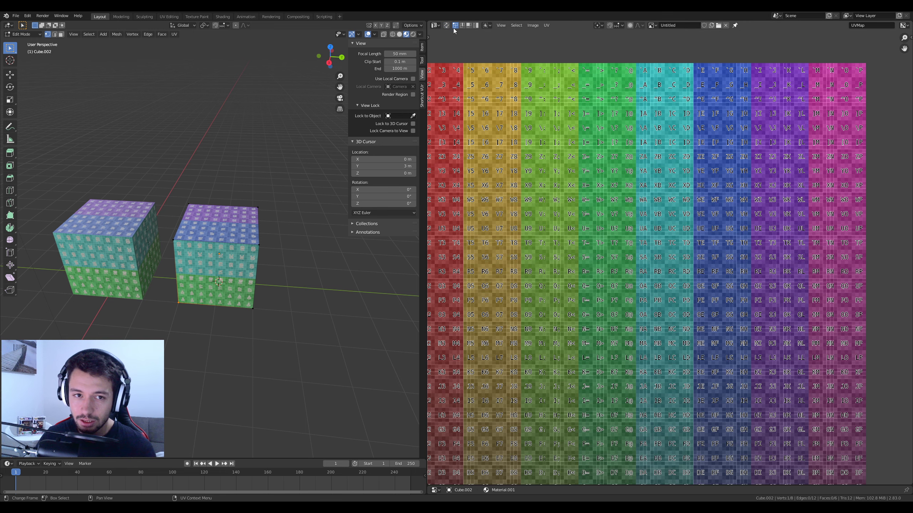
scroll(512, 161, down, 4)
key(a)
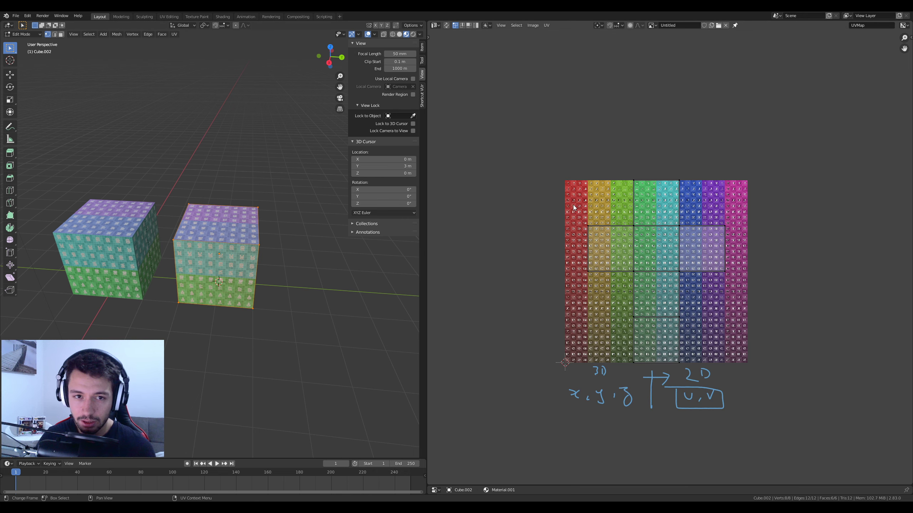
scroll(574, 207, up, 1)
click(624, 276)
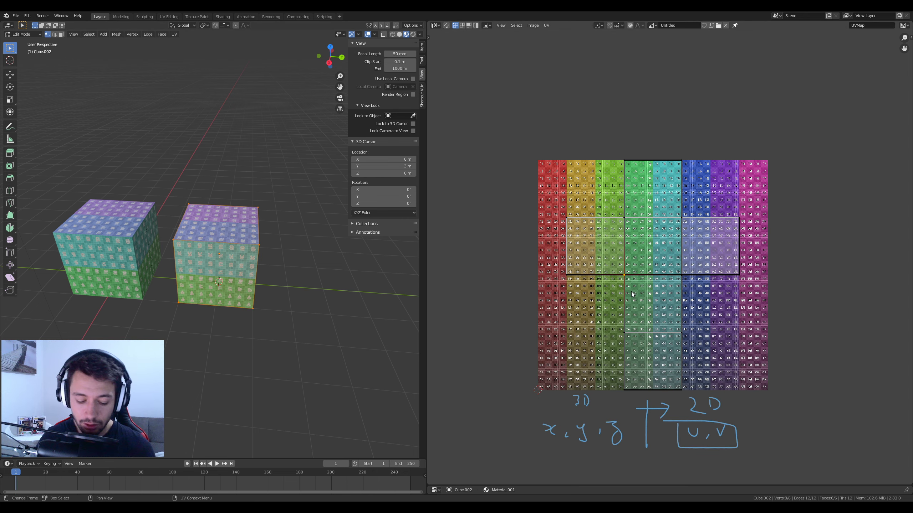
key(g)
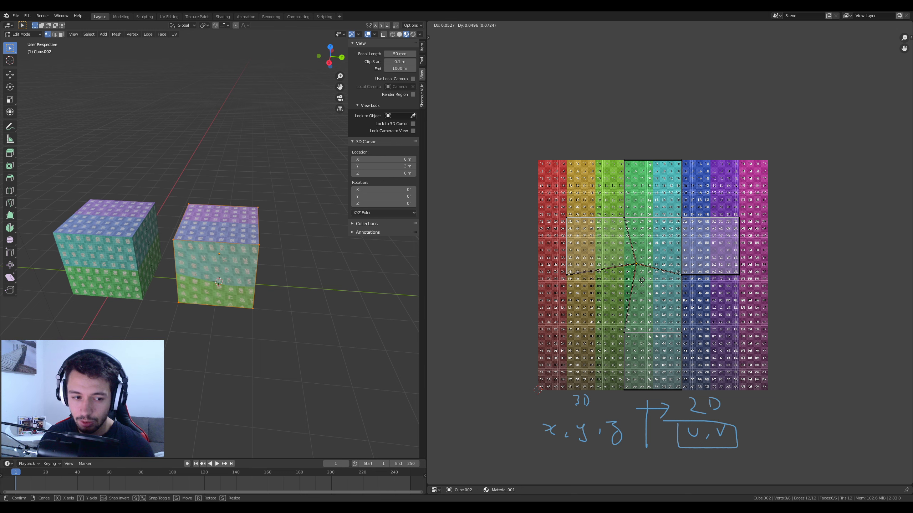
right_click(627, 282)
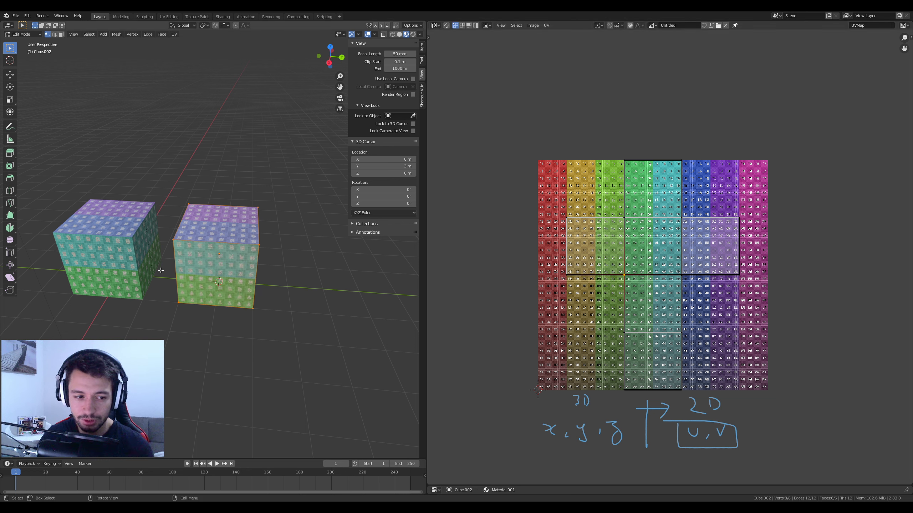
Step: Turn UV sync selection on and pick the top face and other single faces to compare their squares in the full UV layout
click(446, 26)
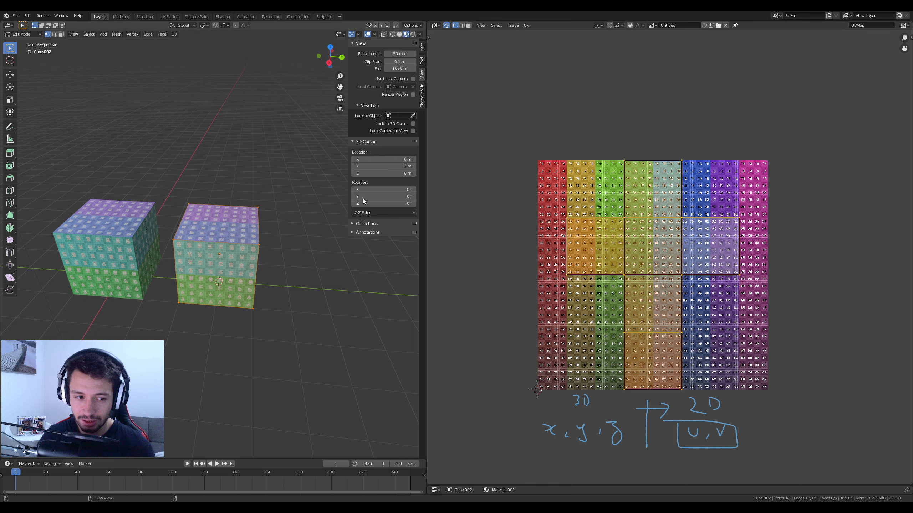
scroll(233, 280, up, 1)
click(61, 34)
click(235, 211)
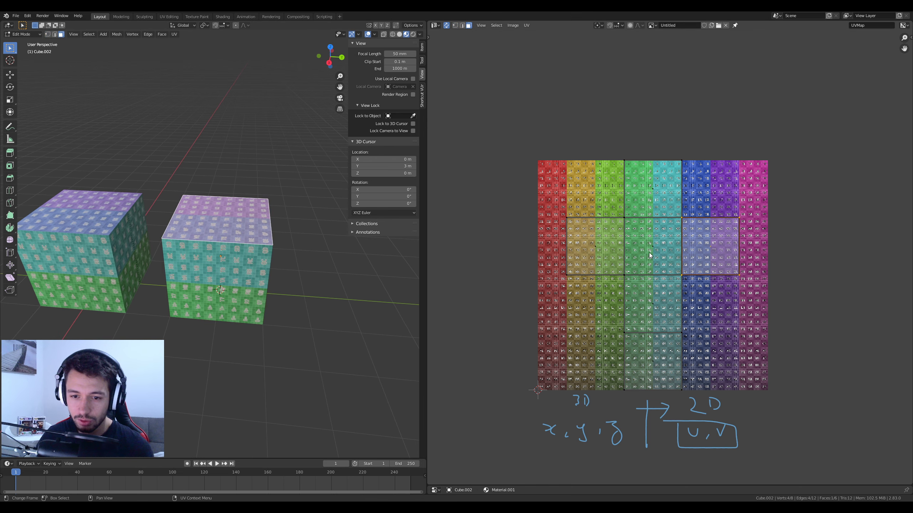
click(223, 253)
click(646, 297)
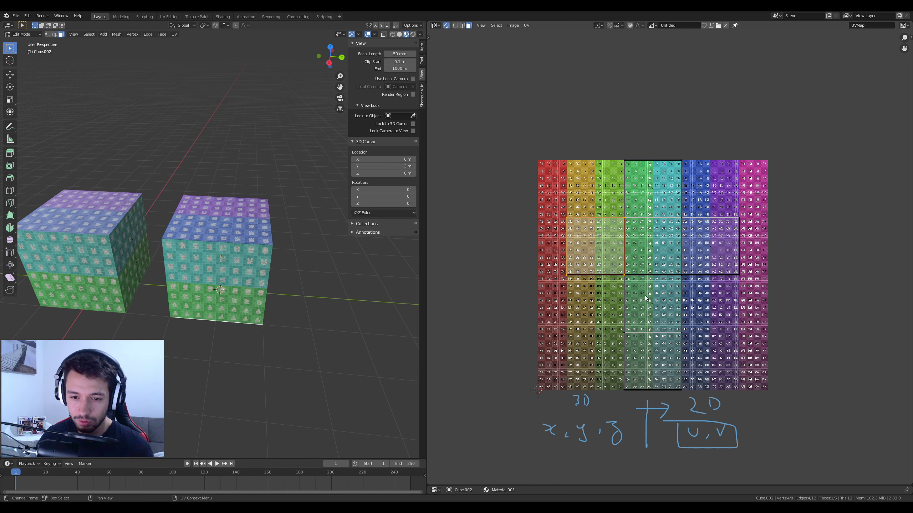
middle_drag(320, 295, 286, 282)
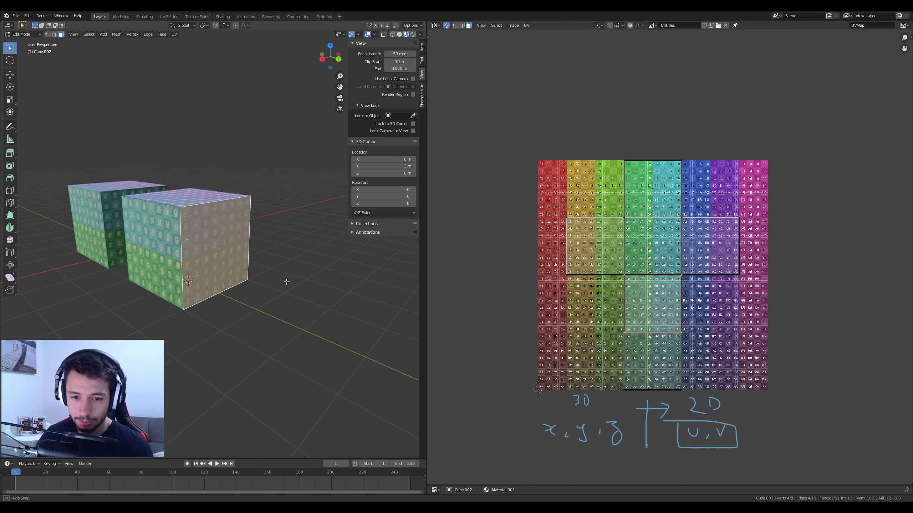
Step: Turn UV sync selection off and compare the displayed UVs for all faces selected and for the top face alone
click(446, 25)
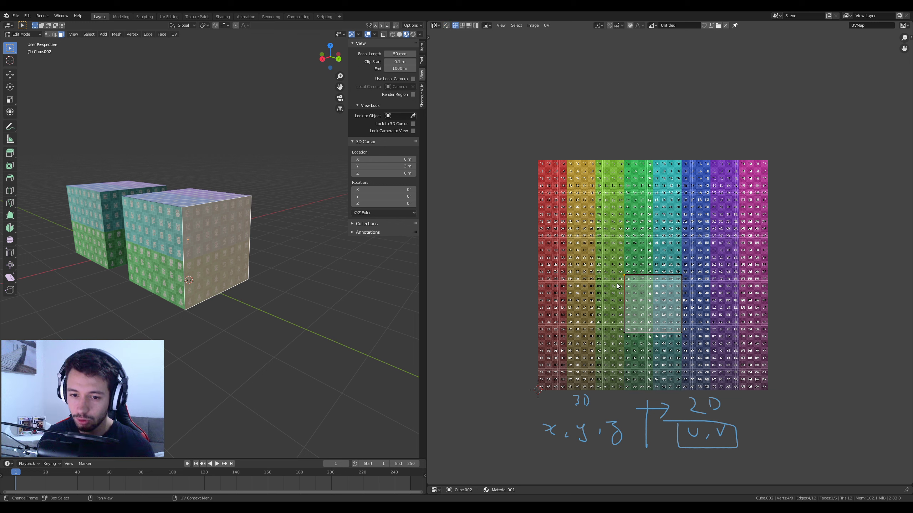
key(a)
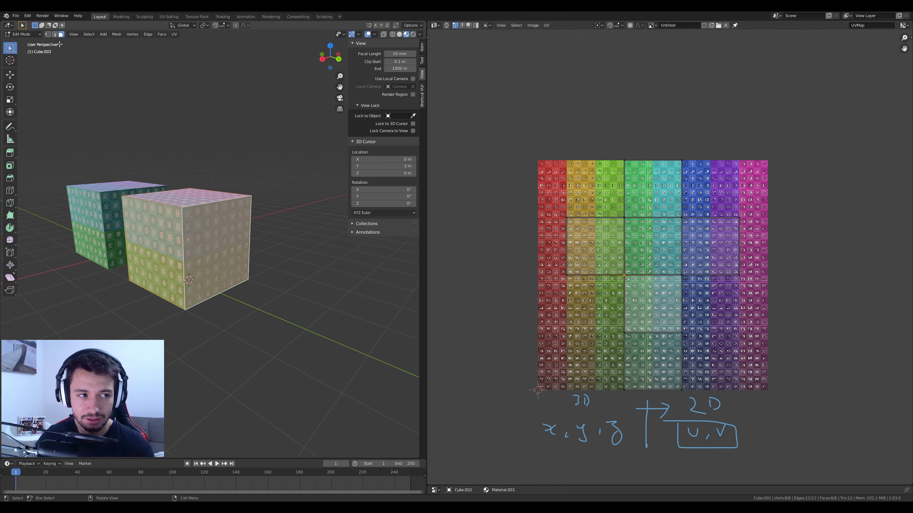
middle_drag(205, 247, 214, 239)
click(214, 239)
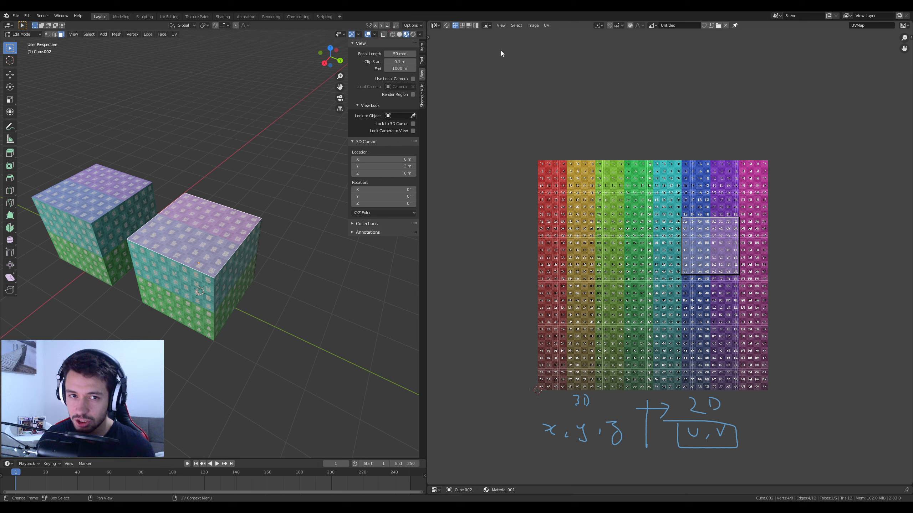
Step: Re-enable UV sync selection and select the cube's visible faces one by one to examine how each corresponds to its UV square
click(445, 26)
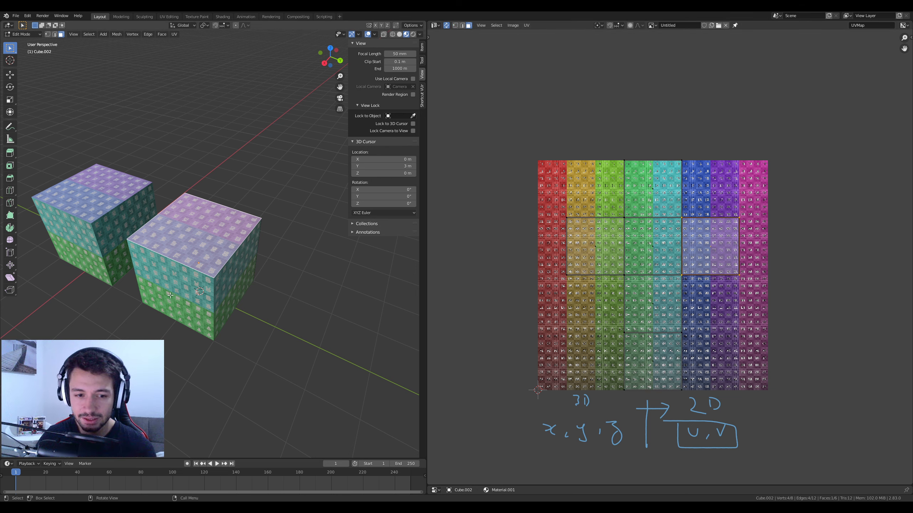
click(238, 288)
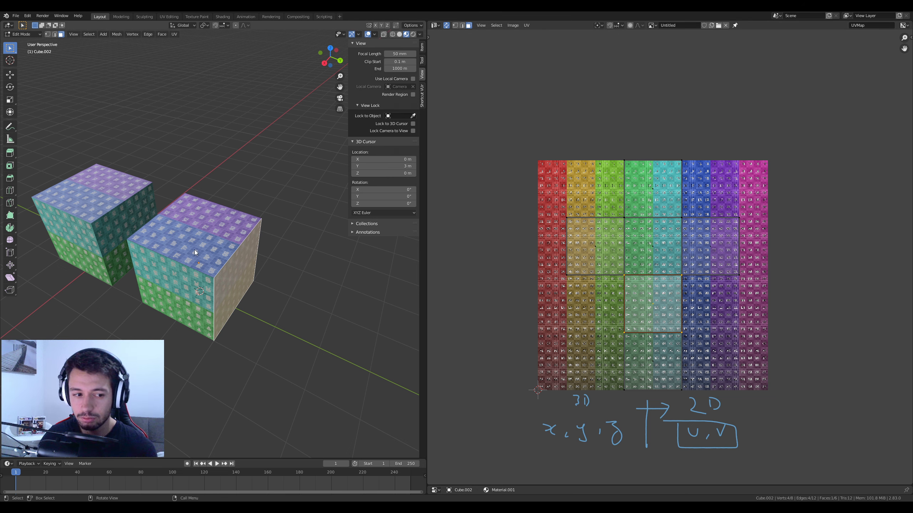
click(193, 263)
click(210, 284)
middle_drag(234, 285, 258, 265)
key(a)
click(219, 275)
scroll(221, 278, up, 3)
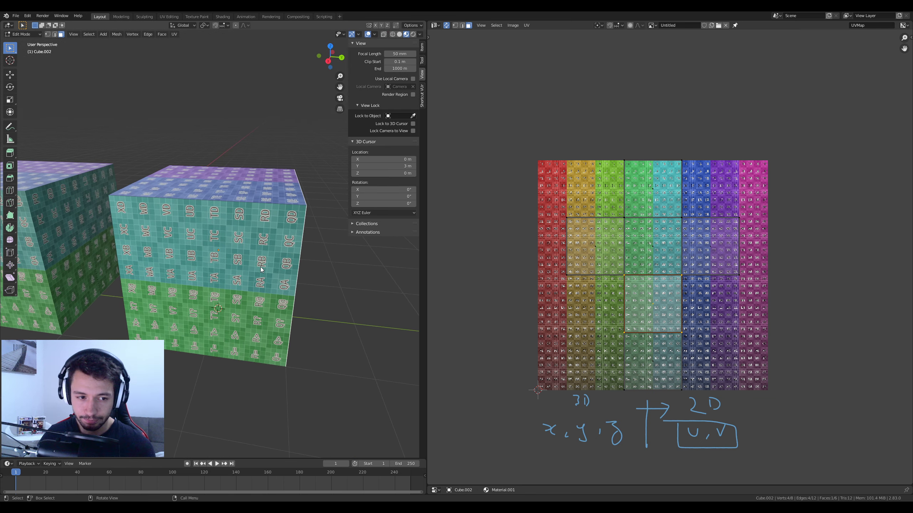
Step: Select all of the cube's faces and reset their UVs
key(a)
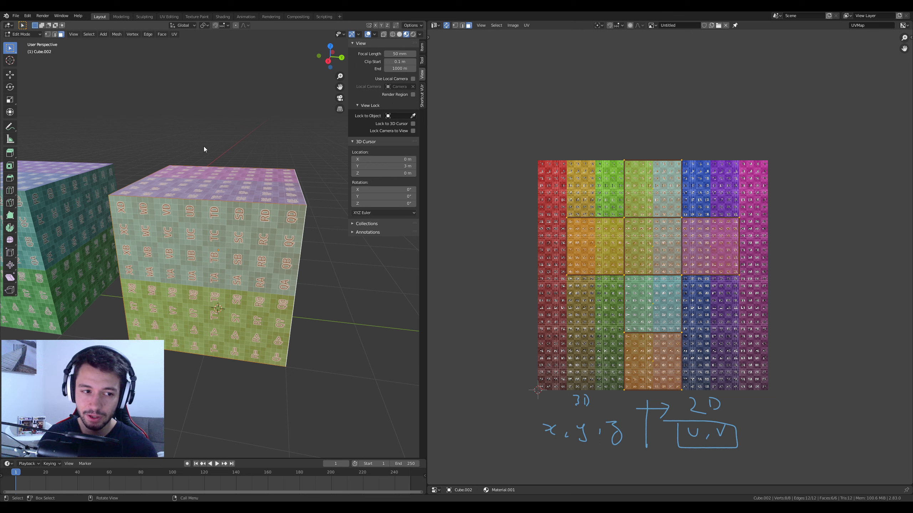
key(u)
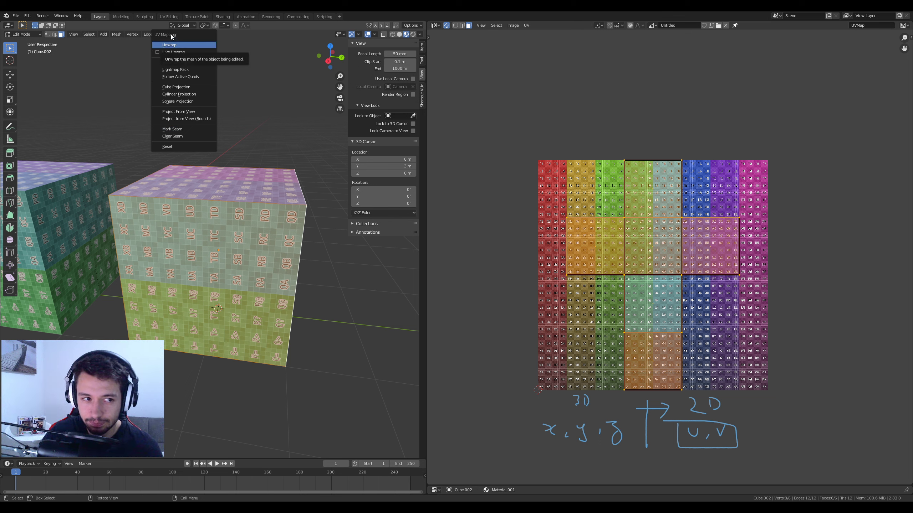
click(176, 146)
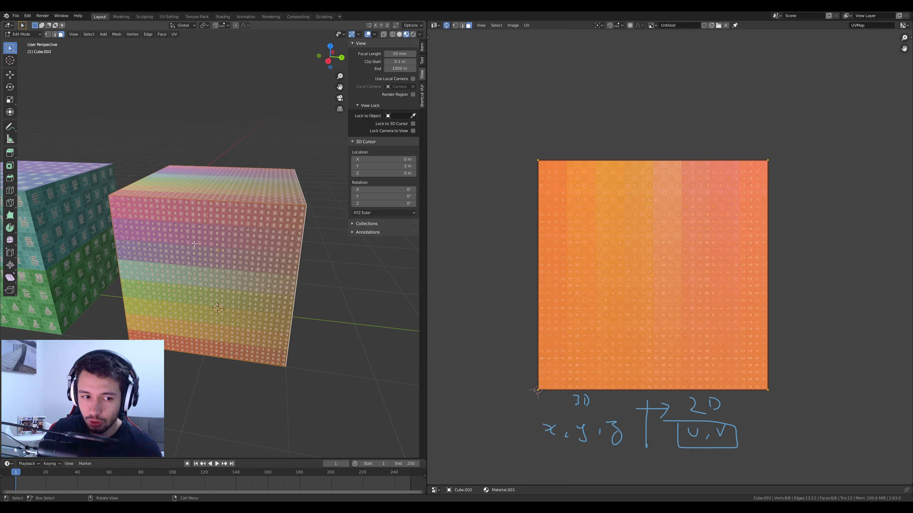
Step: Select the reset cube's two visible side faces and top face in turn to examine which UV area each one covers
middle_drag(194, 244, 206, 221)
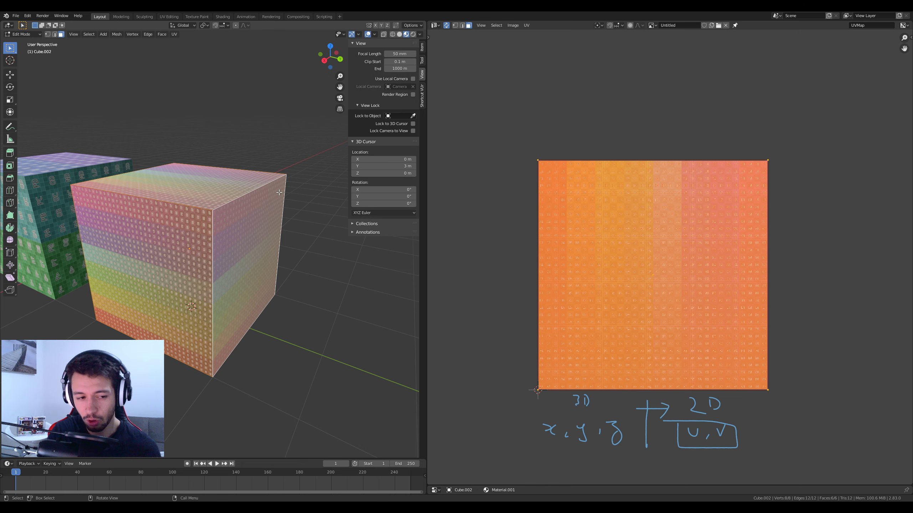
scroll(618, 318, up, 2)
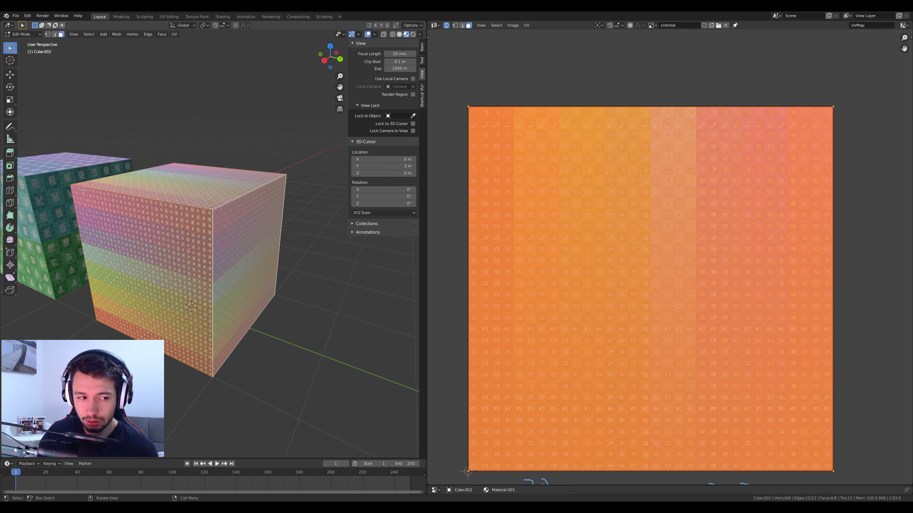
click(151, 248)
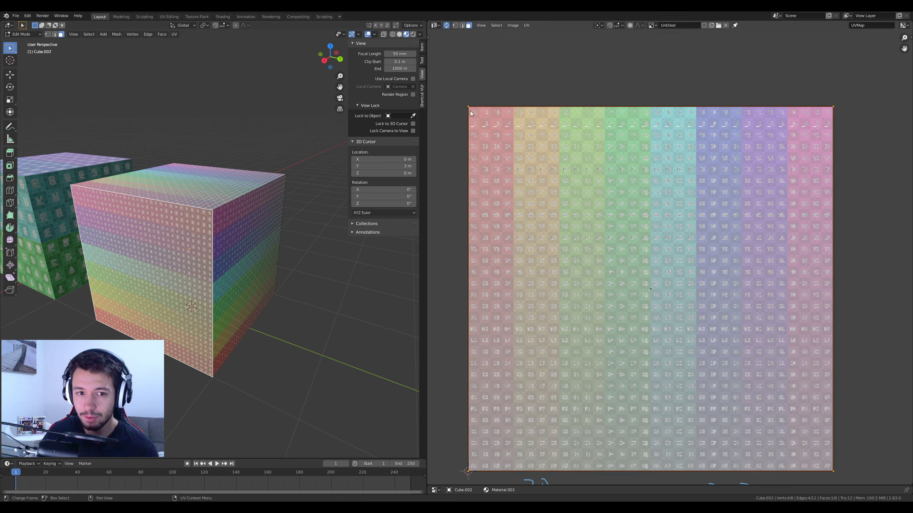
click(260, 259)
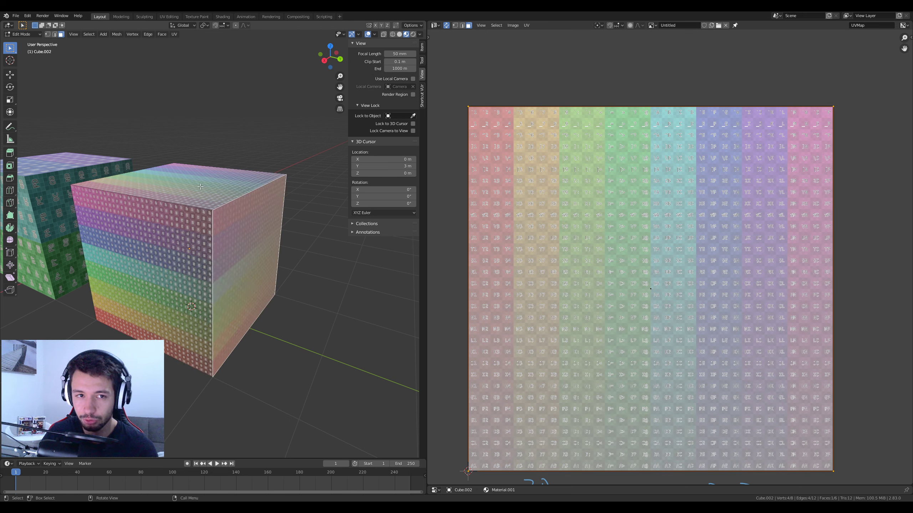
click(206, 191)
click(167, 285)
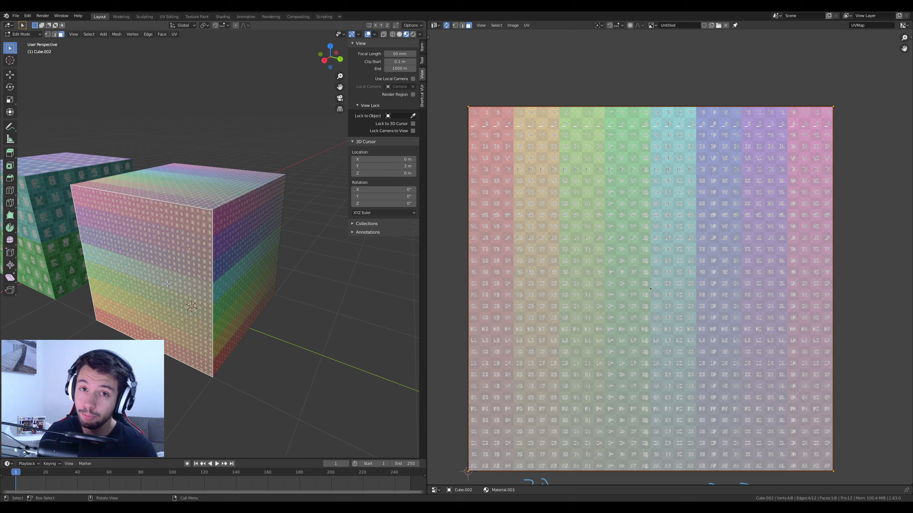
click(243, 255)
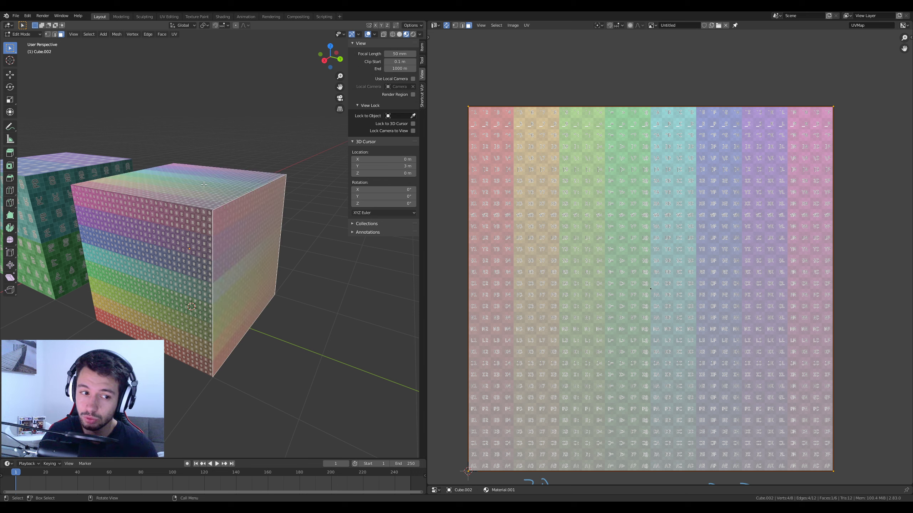
click(203, 184)
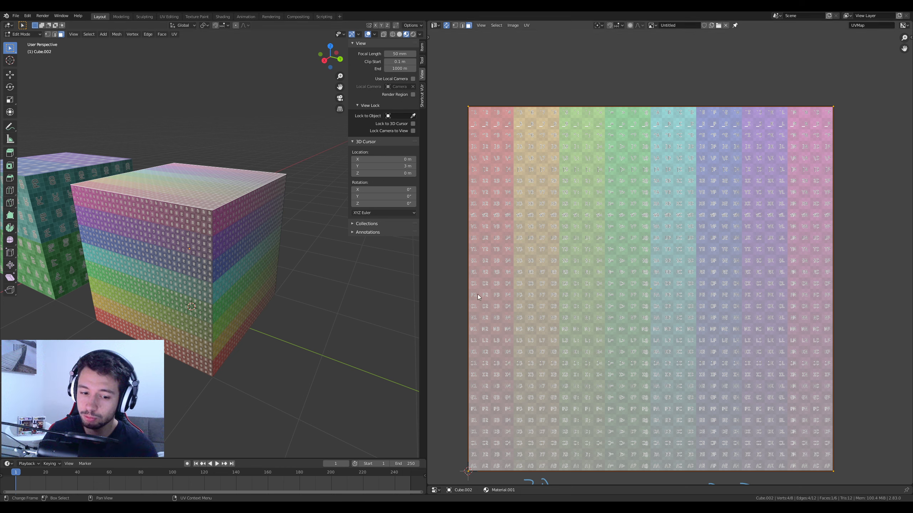
click(188, 264)
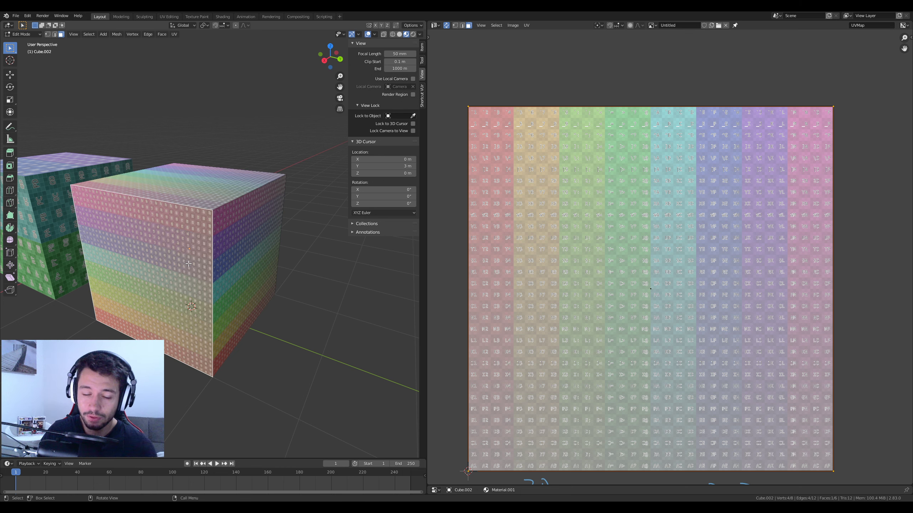
Step: Play the neighbouring cube's unfolding animation and stop it at frame 13
middle_drag(188, 264, 241, 284)
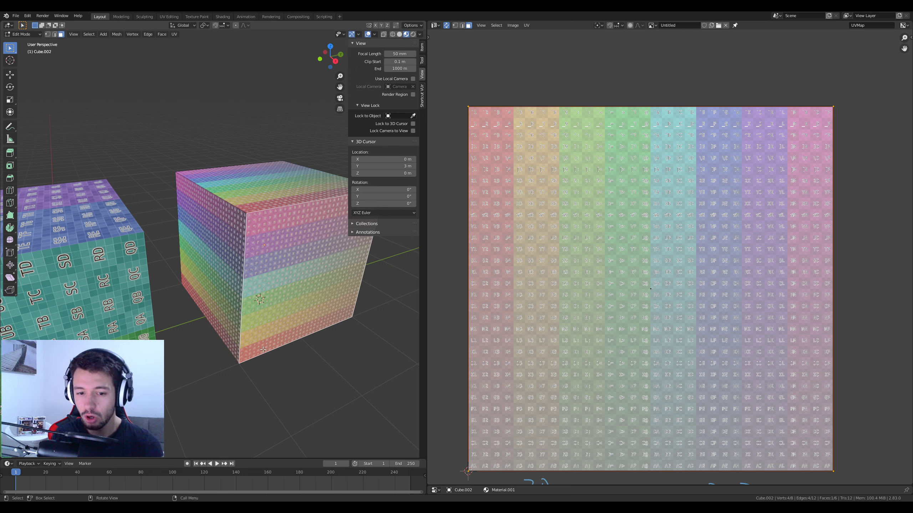
middle_drag(262, 350, 183, 397)
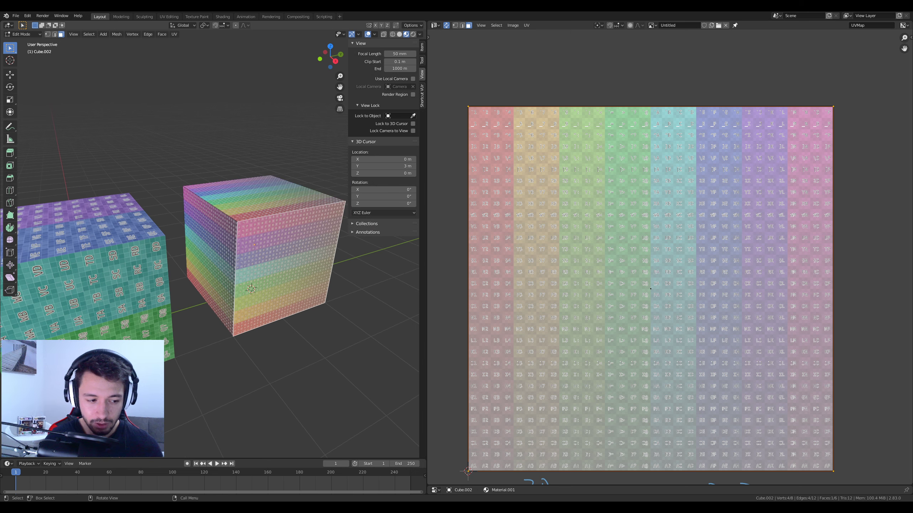
middle_drag(18, 452, 37, 467)
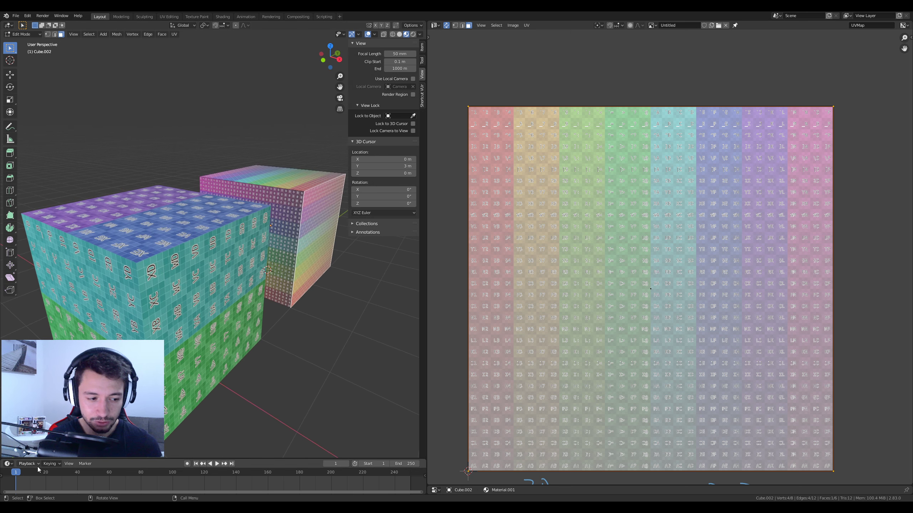
key(space)
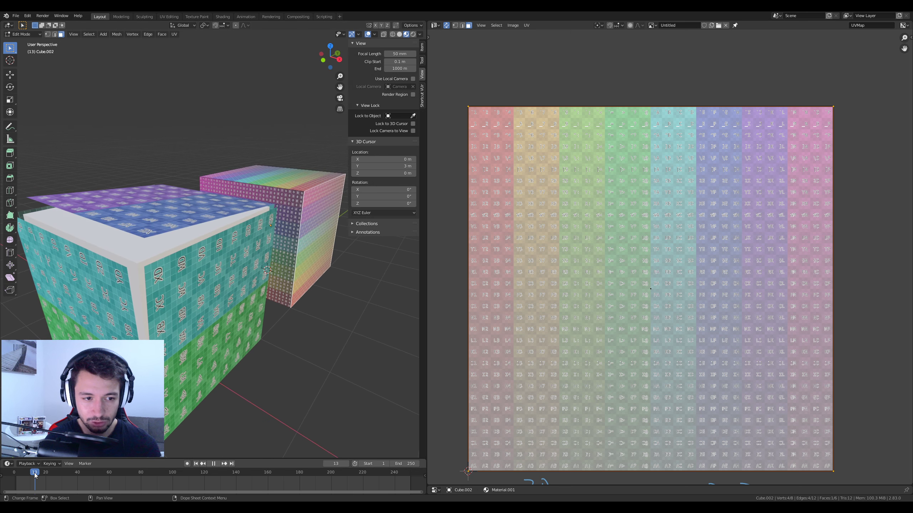
key(space)
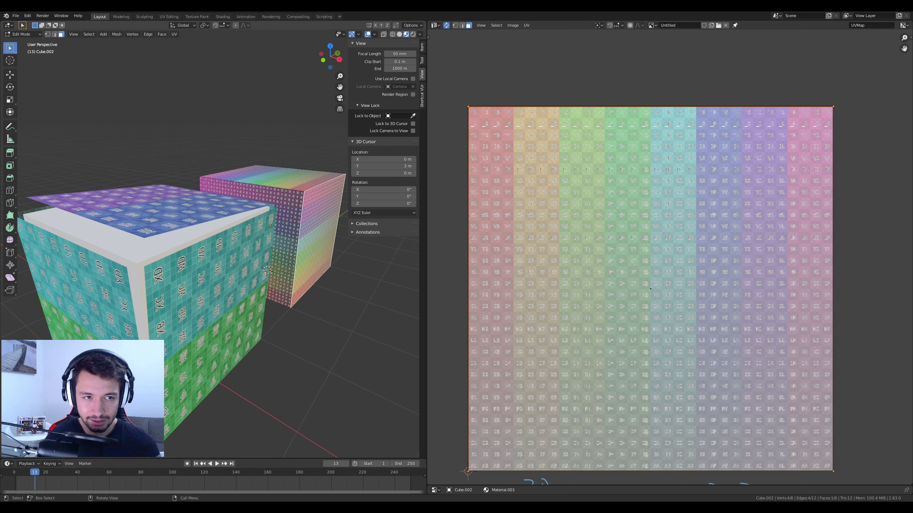
Step: Select the top edge and both vertical edges of the cube's side that faces the neighbouring cube
key(2)
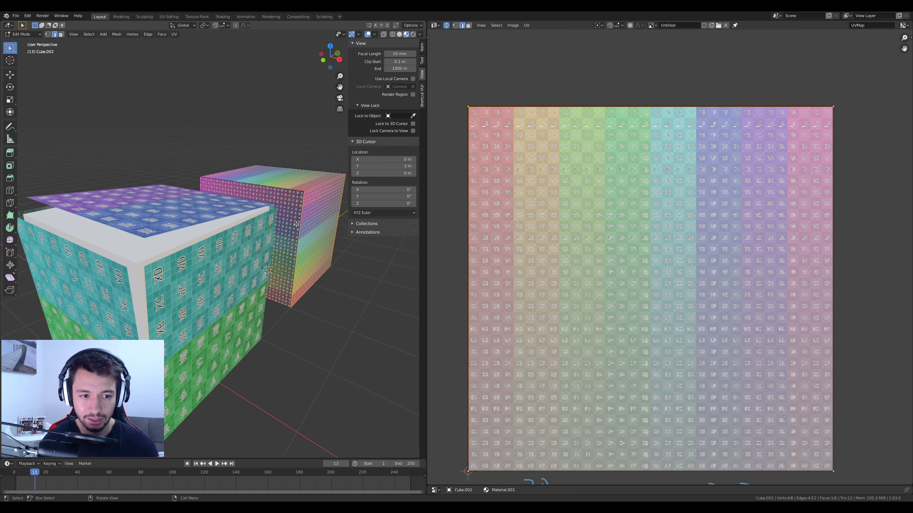
click(301, 224)
middle_drag(301, 224, 320, 276)
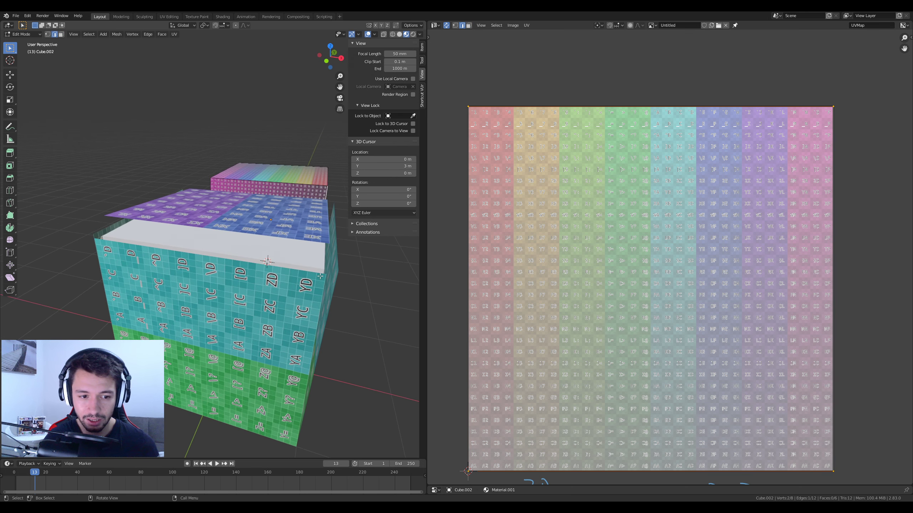
middle_drag(129, 244, 223, 255)
shift+click(225, 235)
middle_drag(164, 223, 233, 273)
shift+click(233, 211)
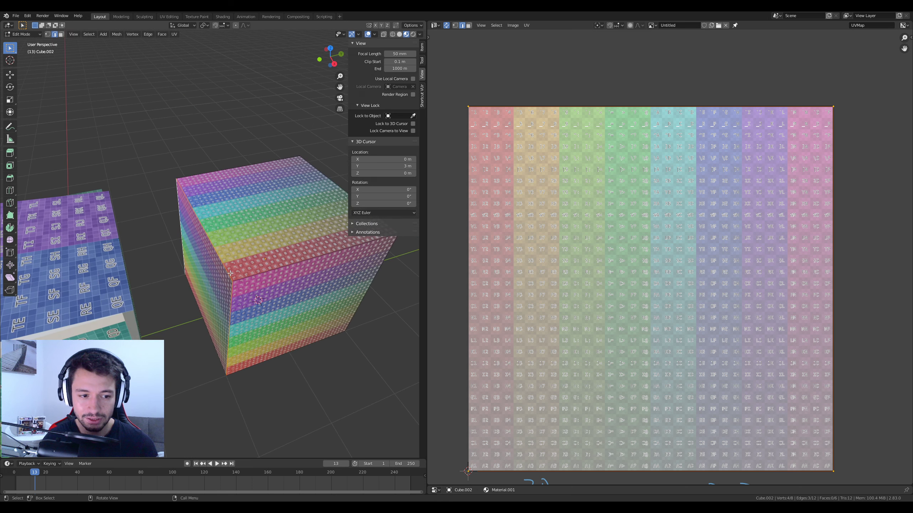
key(ctrl+e)
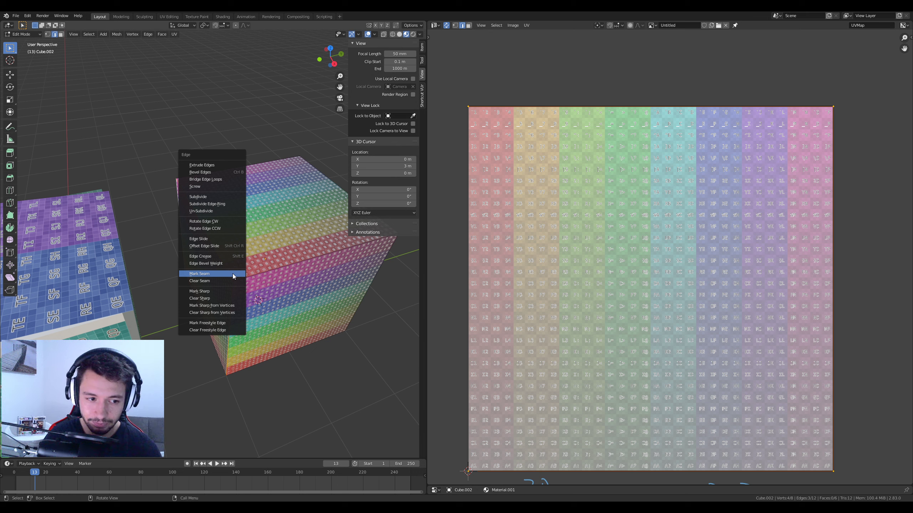
click(232, 274)
Step: Start the Shortcut VUr display and return to the selected edges' transform properties
click(422, 95)
click(383, 54)
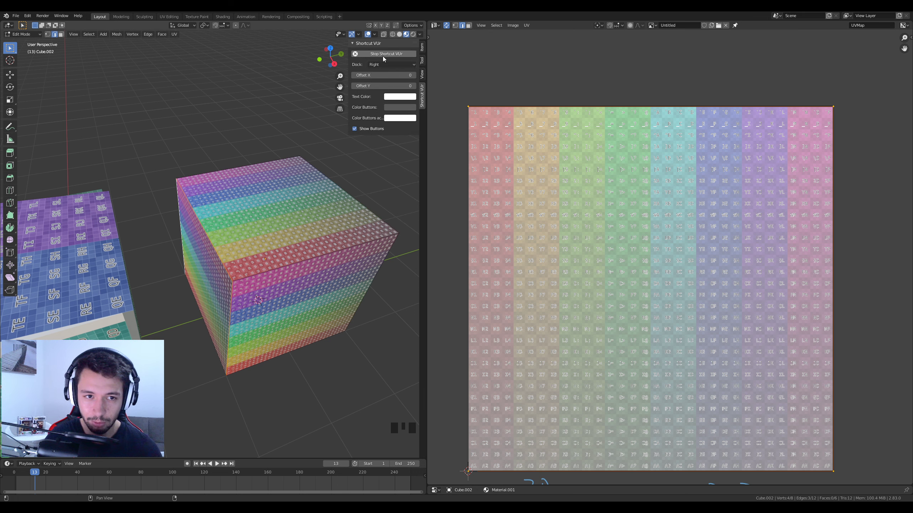
click(421, 51)
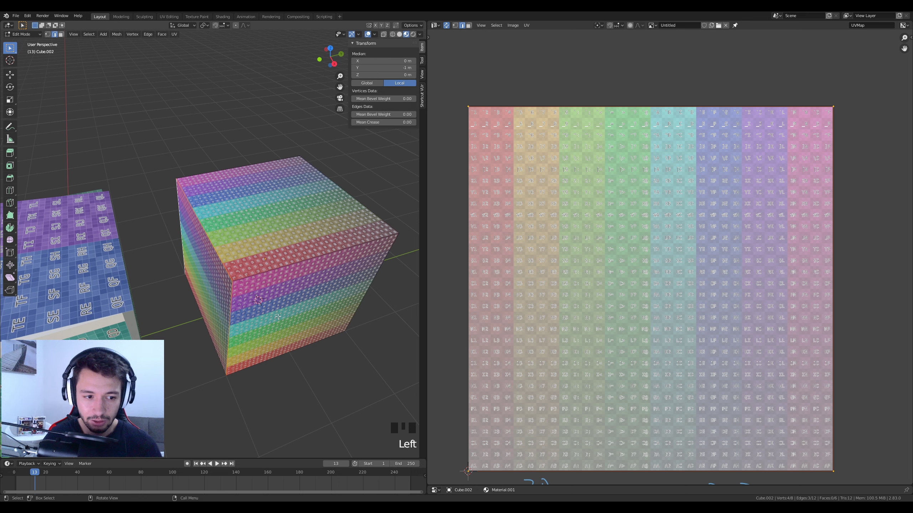
Step: Mark the three selected edges as seams and clear the selection
key(ctrl+e)
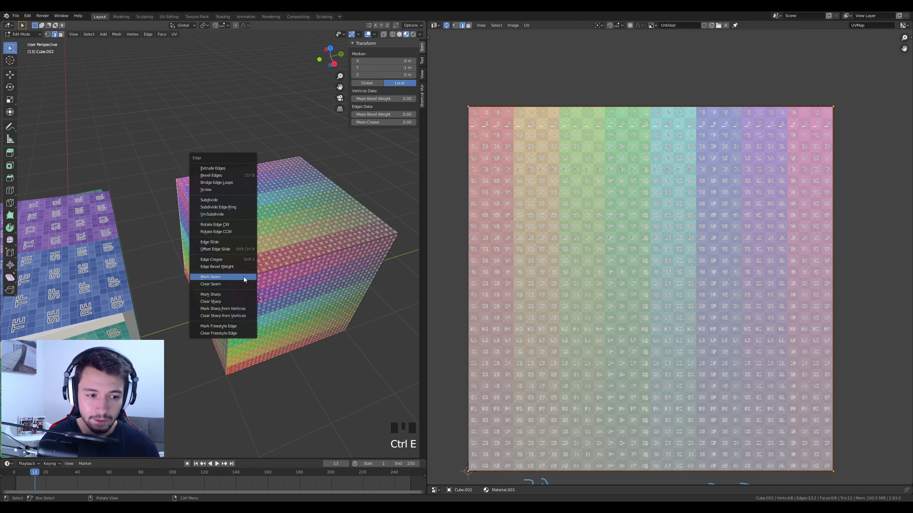
click(202, 277)
middle_drag(244, 306, 253, 296)
key(alt+a)
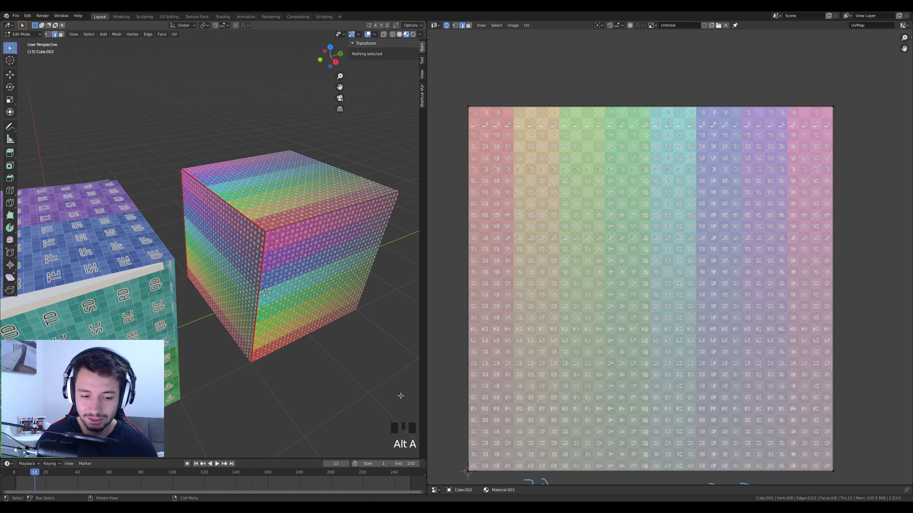
Step: Select the whole cube and unwrap it along its three seams
shift+middle_drag(288, 325, 276, 320)
scroll(275, 320, up, 2)
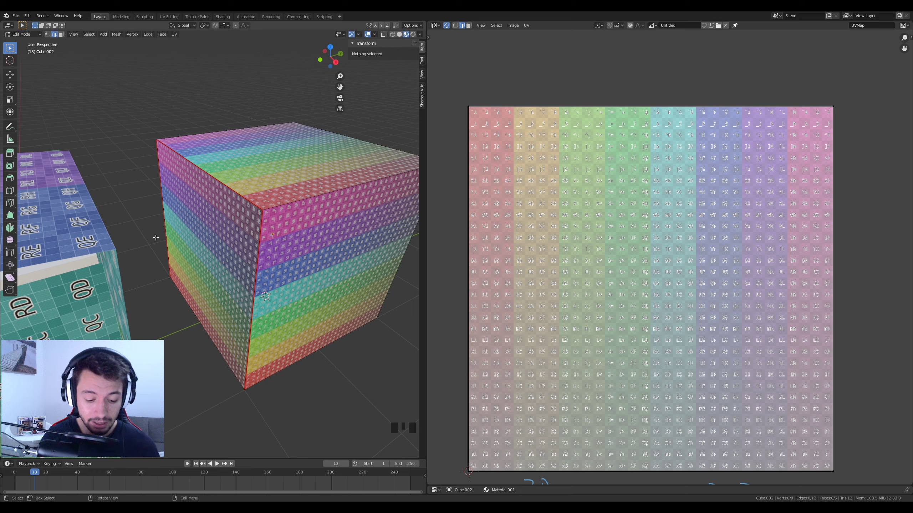
key(a)
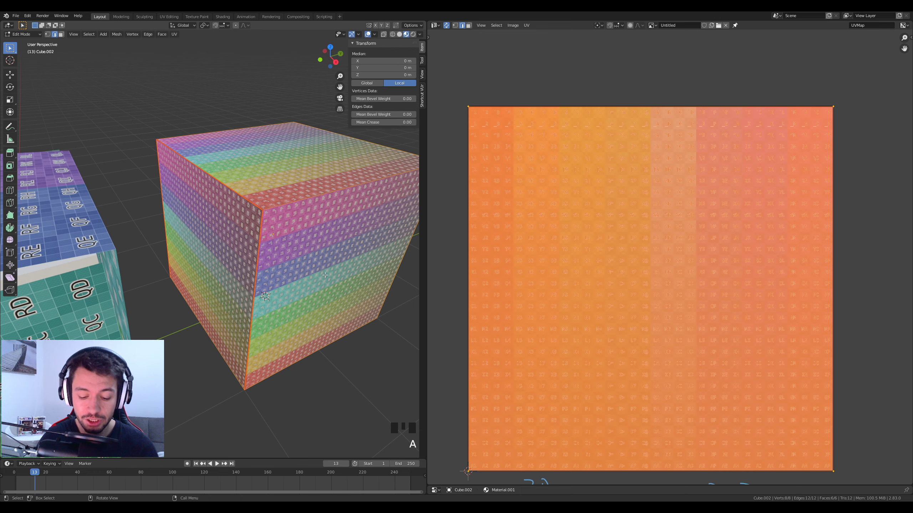
key(u)
click(286, 166)
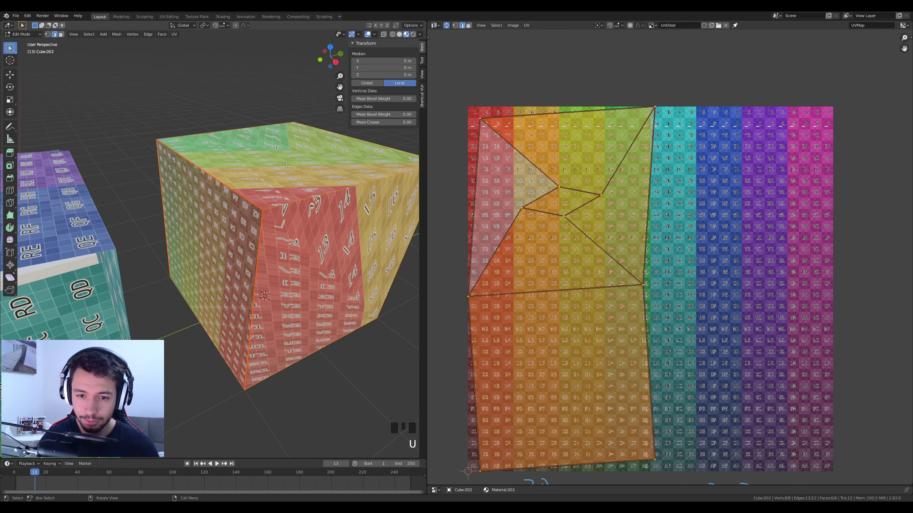
Step: Examine how the three-seam unwrap distorts the texture on the cube's sides compared with the neighbouring cube
middle_drag(355, 318, 286, 292)
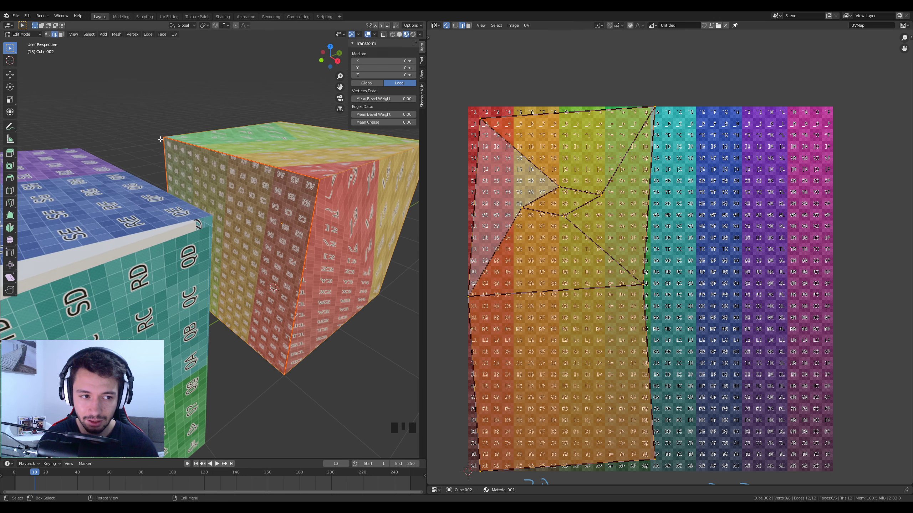
scroll(532, 158, down, 1)
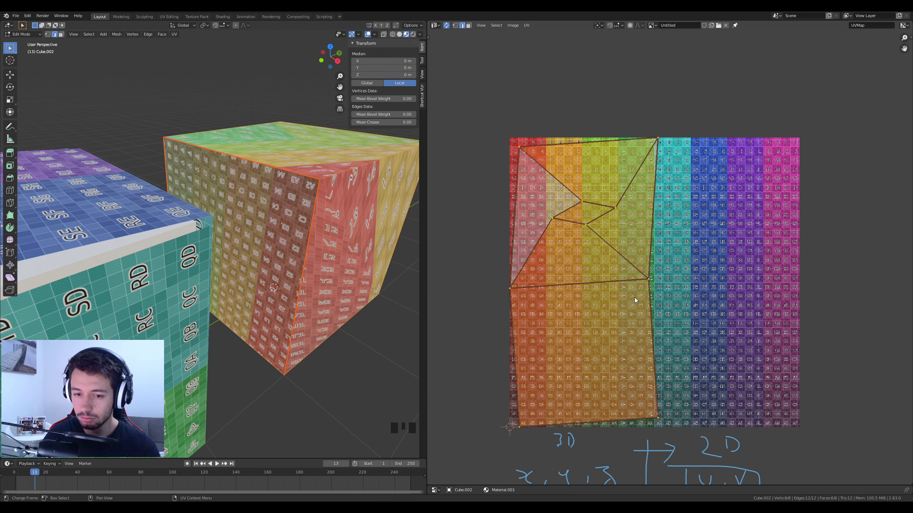
scroll(299, 287, up, 2)
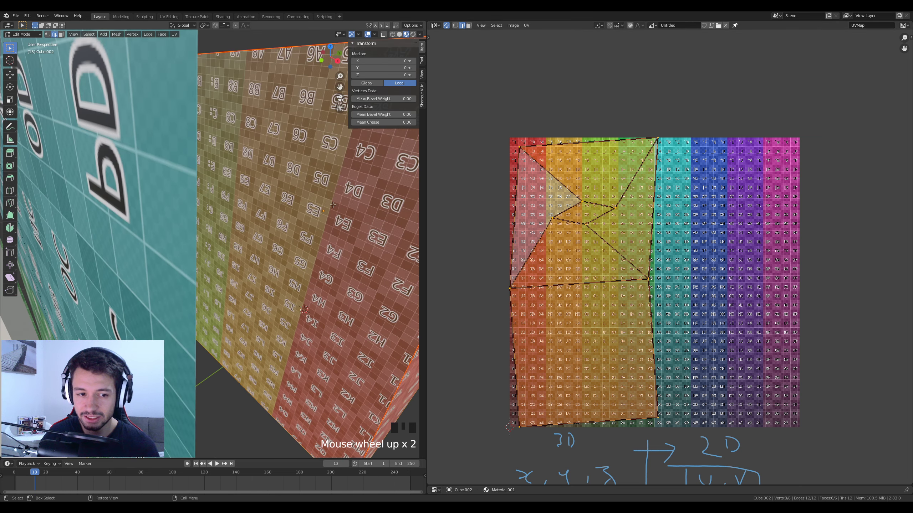
middle_drag(332, 205, 266, 263)
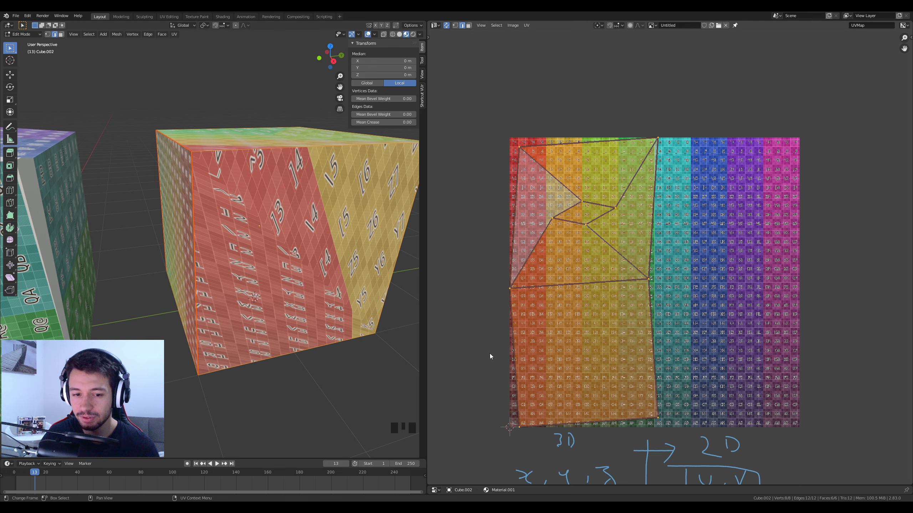
middle_drag(252, 280, 309, 281)
scroll(289, 284, down, 4)
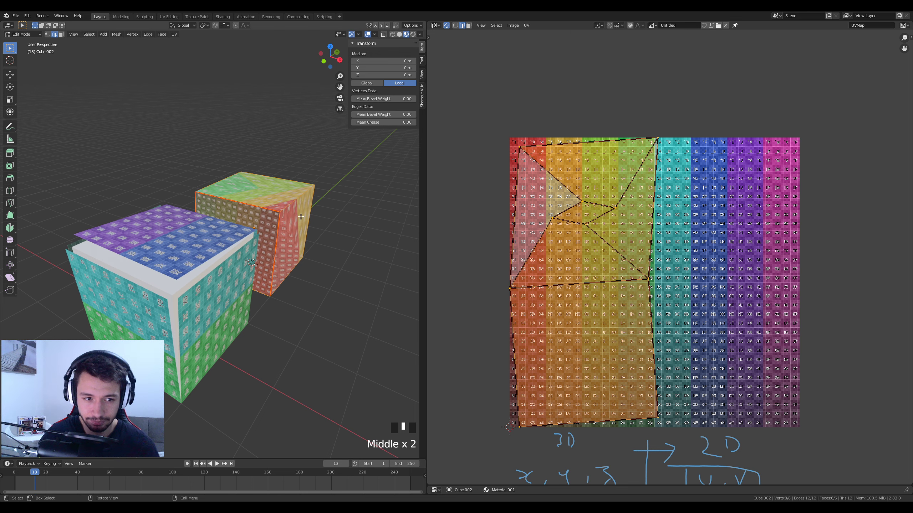
middle_drag(301, 216, 412, 249)
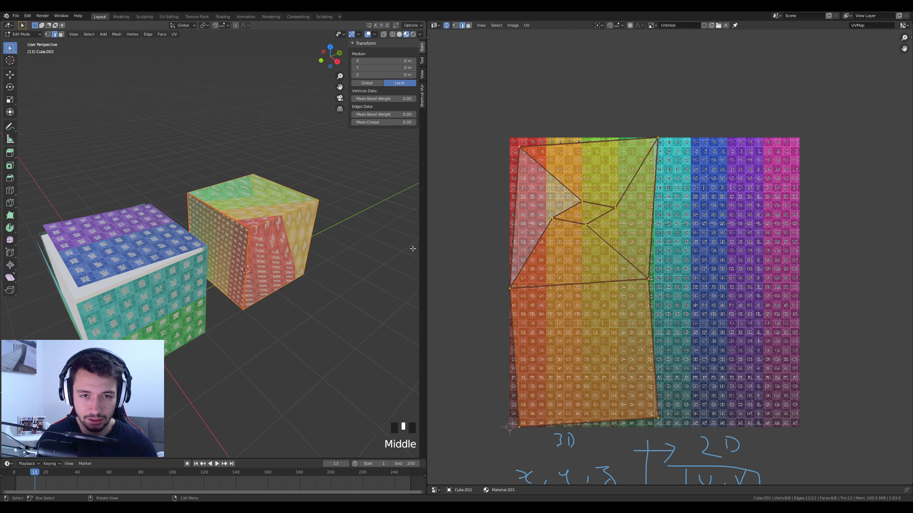
click(526, 25)
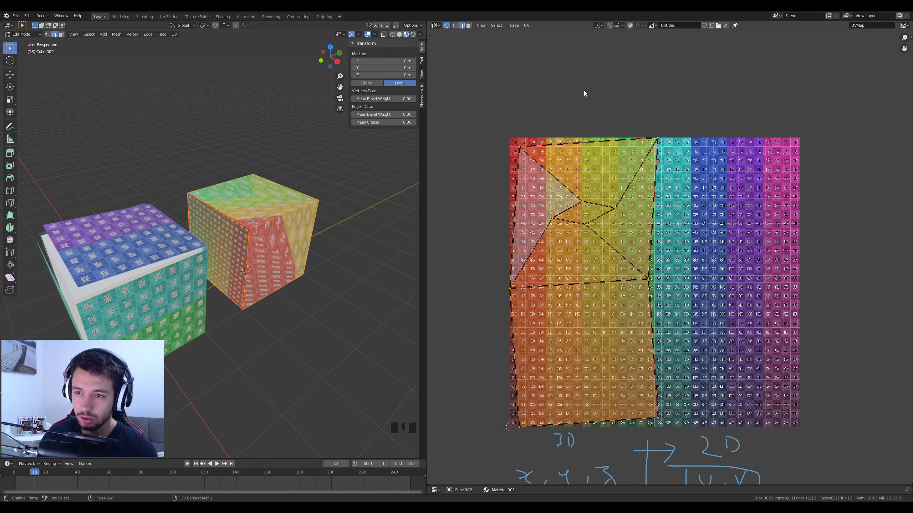
middle_drag(658, 106, 657, 101)
mouse_move(660, 224)
middle_down()
mouse_move(667, 208)
mouse_move(657, 208)
middle_up()
Step: Turn on the Stretching overlay for the UV layout
key(n)
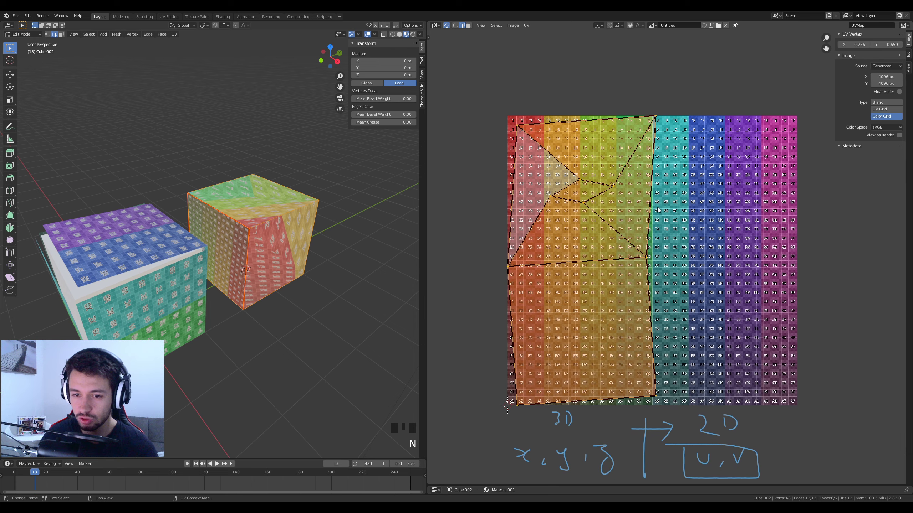
click(908, 70)
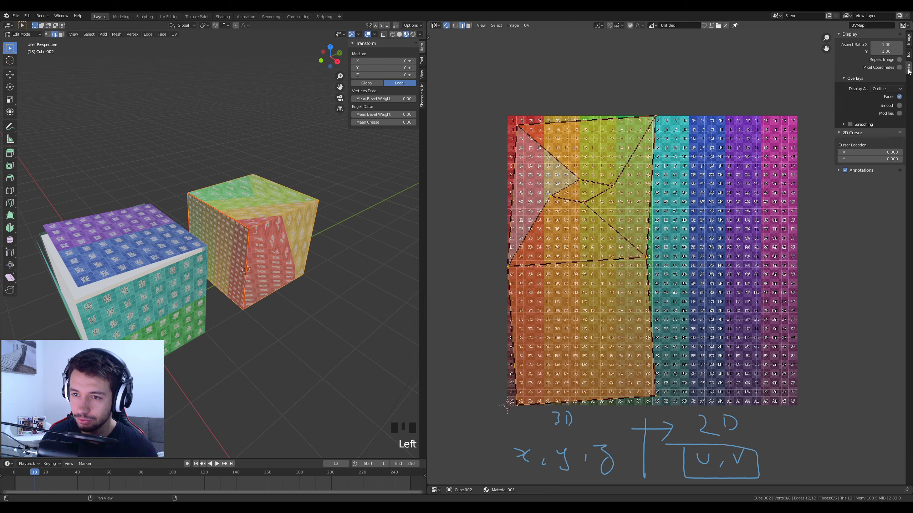
click(843, 124)
click(854, 125)
click(850, 125)
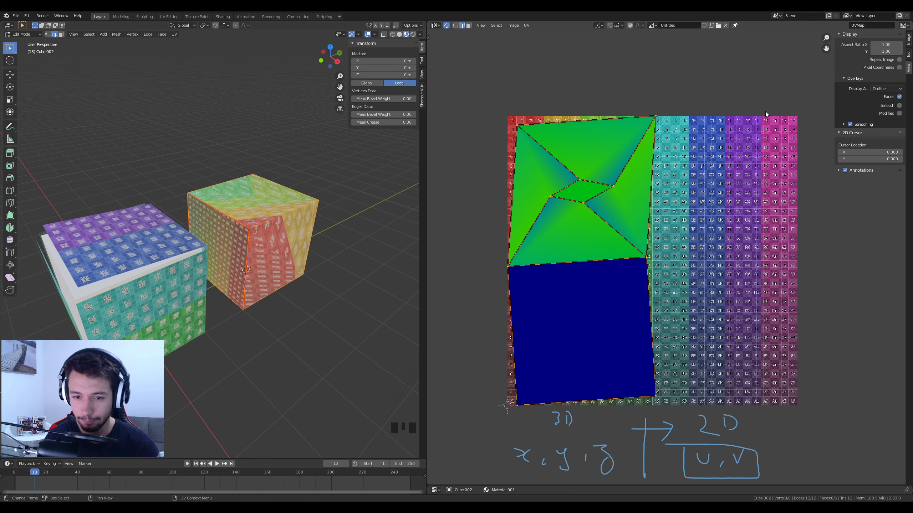
Step: Check the overlay's stretching type and compare the stretched UV areas with the distorted texture on the cube
click(843, 123)
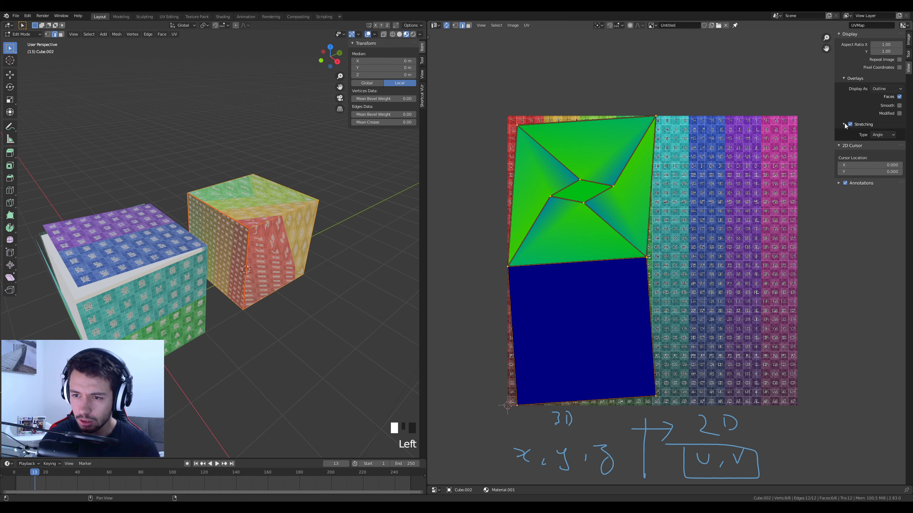
click(843, 124)
scroll(611, 265, up, 1)
mouse_move(611, 265)
shift+middle_down()
mouse_move(603, 253)
mouse_move(614, 281)
shift+middle_up()
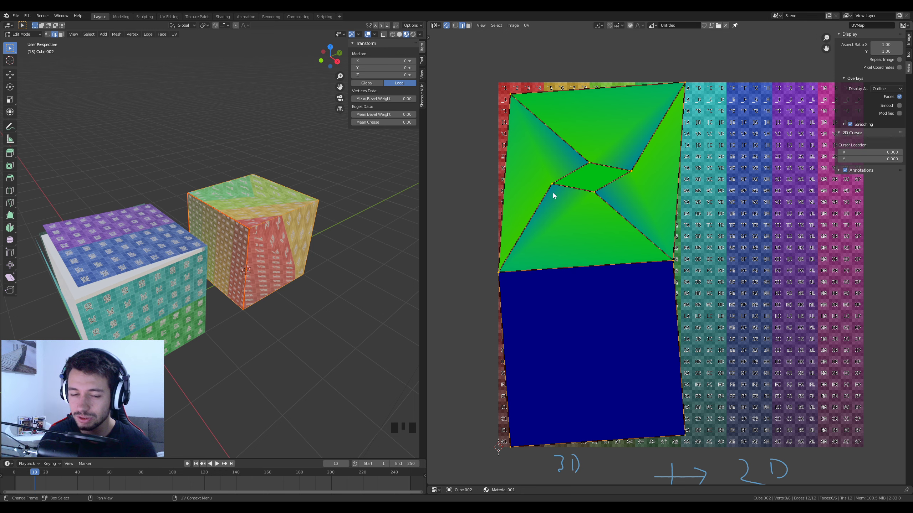
scroll(245, 252, up, 5)
middle_drag(244, 251, 237, 259)
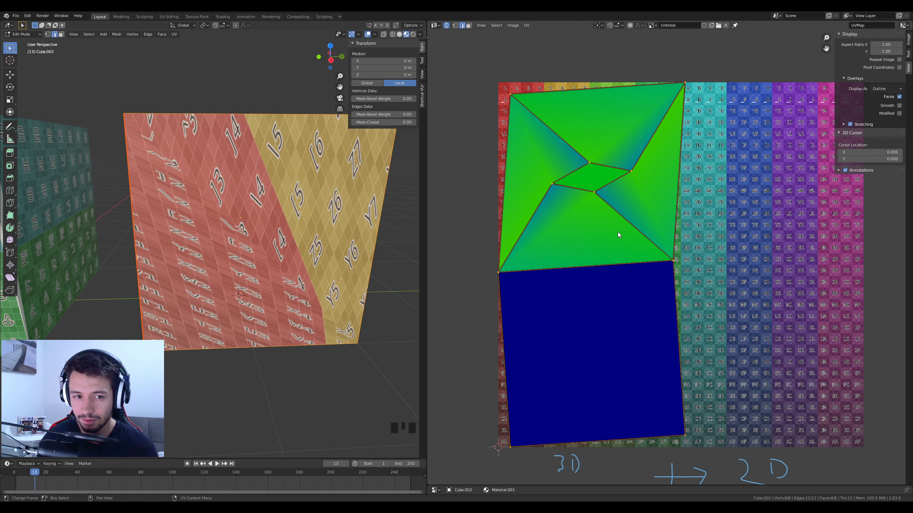
mouse_move(288, 215)
middle_down()
mouse_move(234, 223)
mouse_move(276, 207)
middle_up()
scroll(233, 223, down, 3)
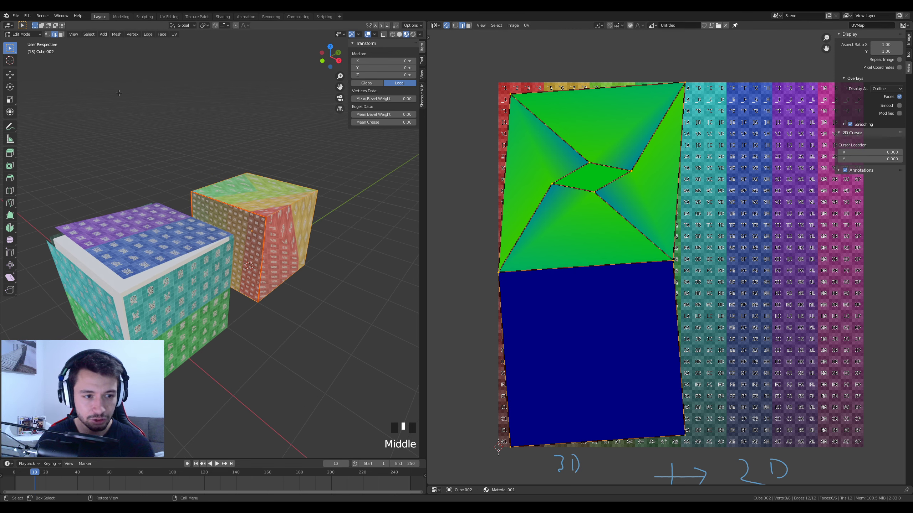
Step: Mark as seams the two top edges that run from the already seamed side to the opposite side
click(199, 264)
middle_drag(184, 260, 335, 260)
shift+click(225, 190)
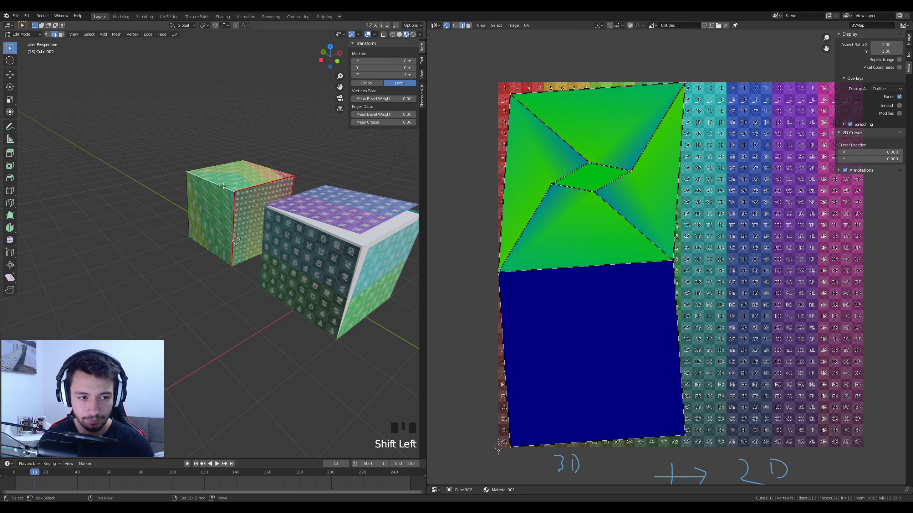
key(ctrl+e)
click(274, 219)
Step: Unwrap the whole cube again using the added top-edge seams
key(a)
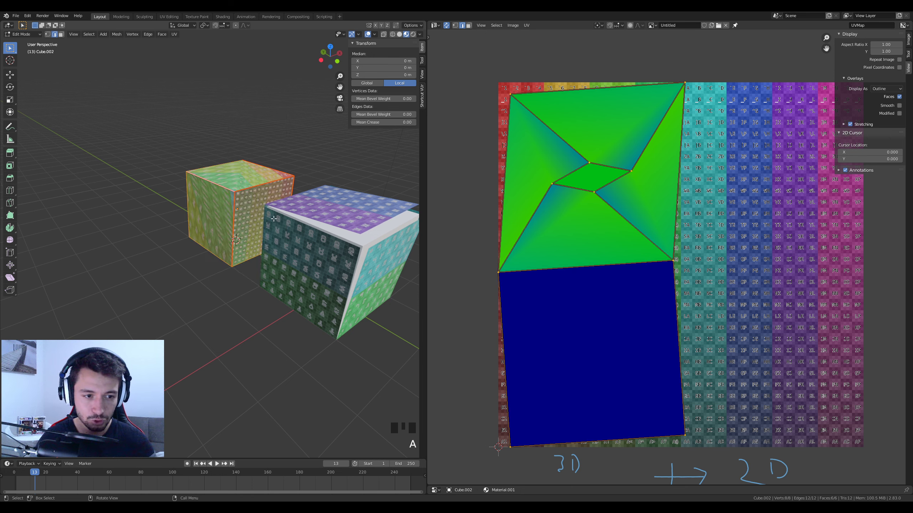
key(u)
click(274, 218)
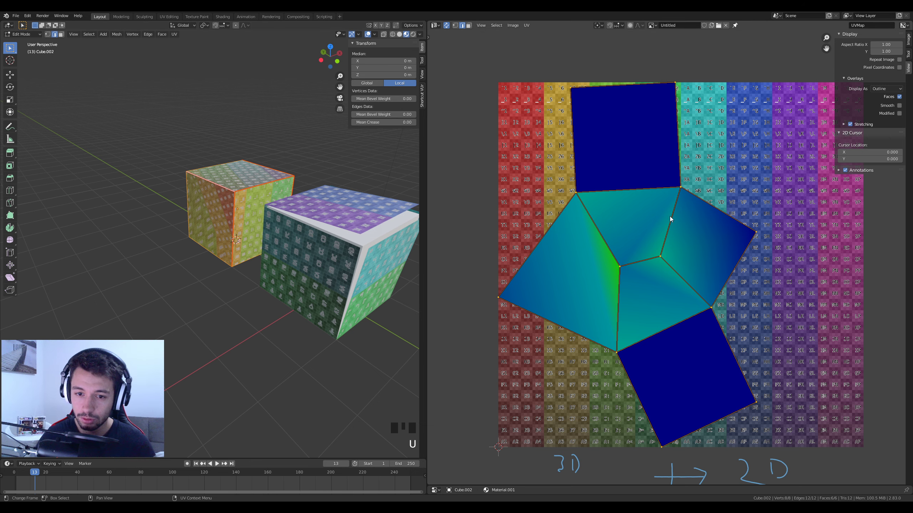
Step: Mark as seams both vertical edges of the cube's side facing away from the neighbouring cube
middle_drag(252, 280, 280, 280)
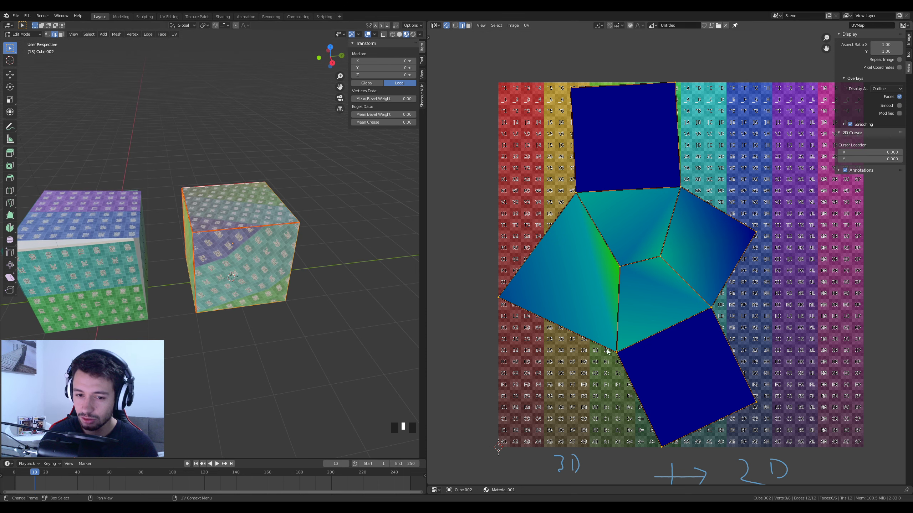
middle_drag(94, 196, 79, 189)
middle_drag(118, 242, 187, 245)
click(231, 279)
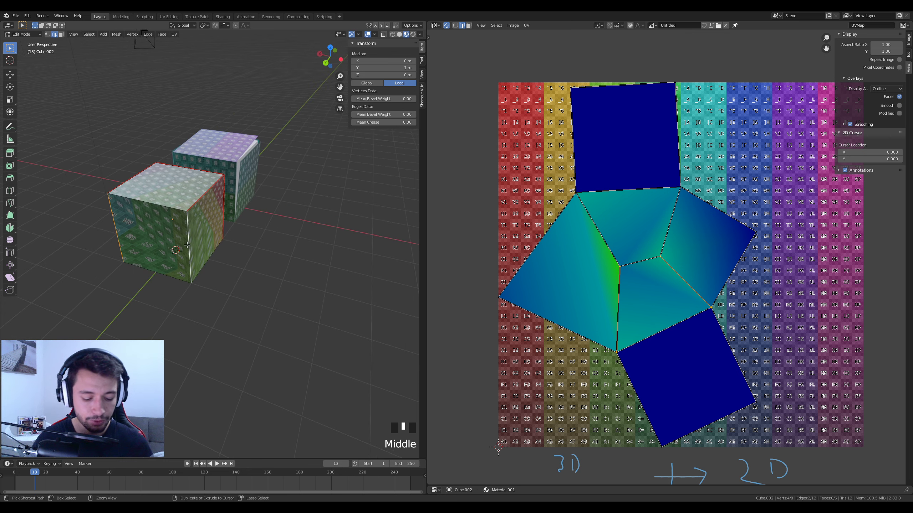
key(ctrl+e)
click(187, 246)
Step: Unwrap the whole cube into a cross-shaped layout using the completed seams
key(a)
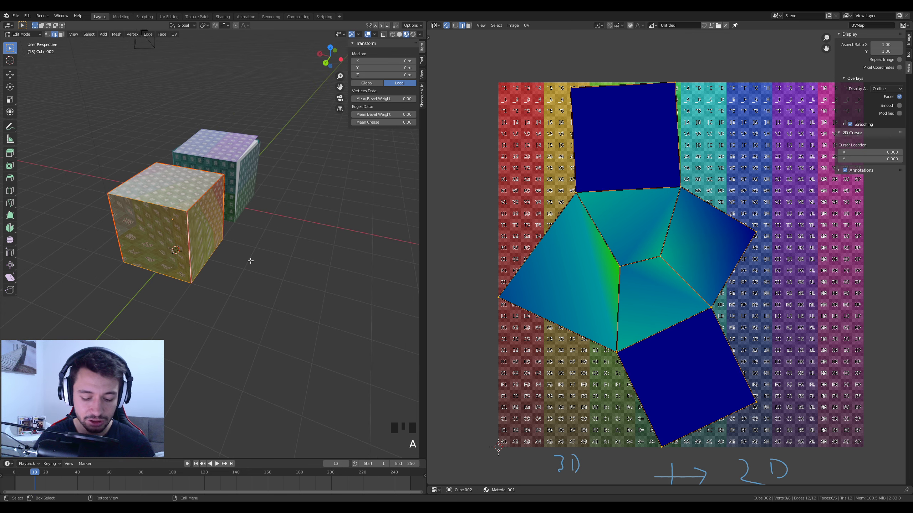
key(u)
click(250, 261)
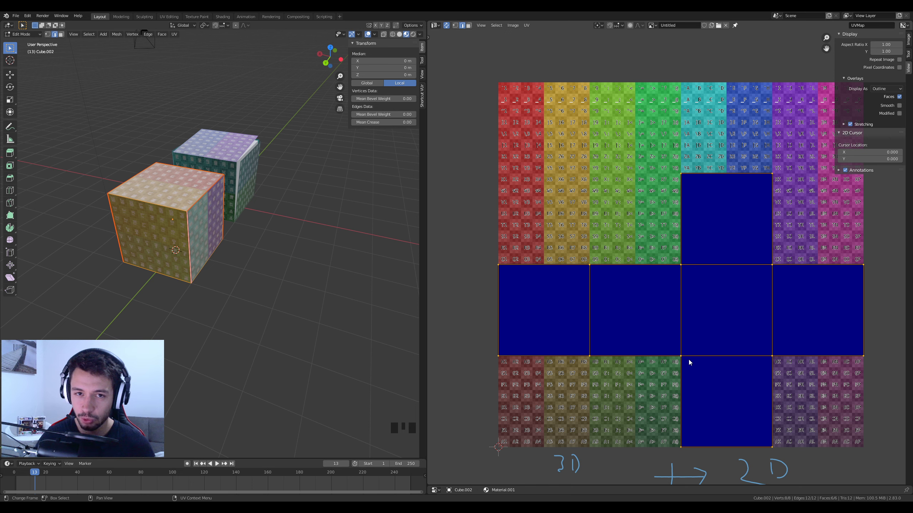
Step: Inspect the newly unwrapped texture on the cube in and out of Edit Mode, and check the Stretching overlay's options
middle_drag(274, 288, 334, 300)
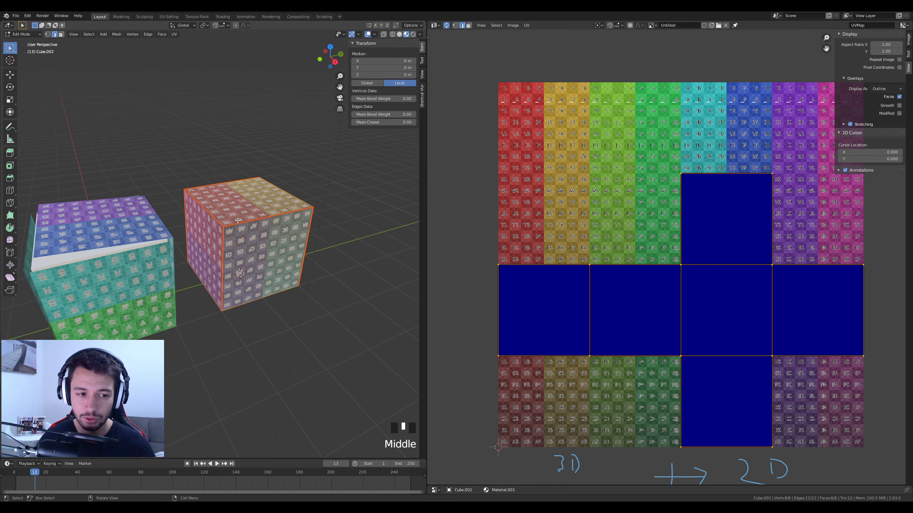
key(Tab)
key(Tab)
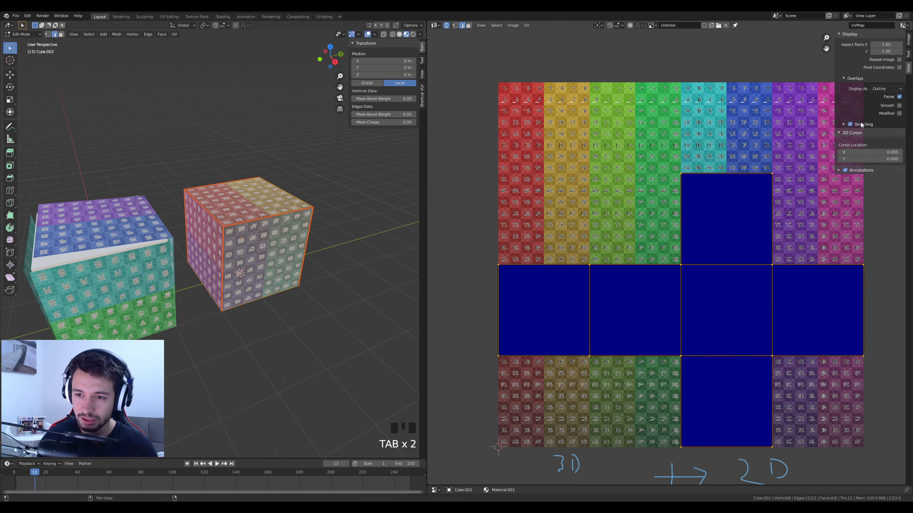
click(843, 124)
click(843, 124)
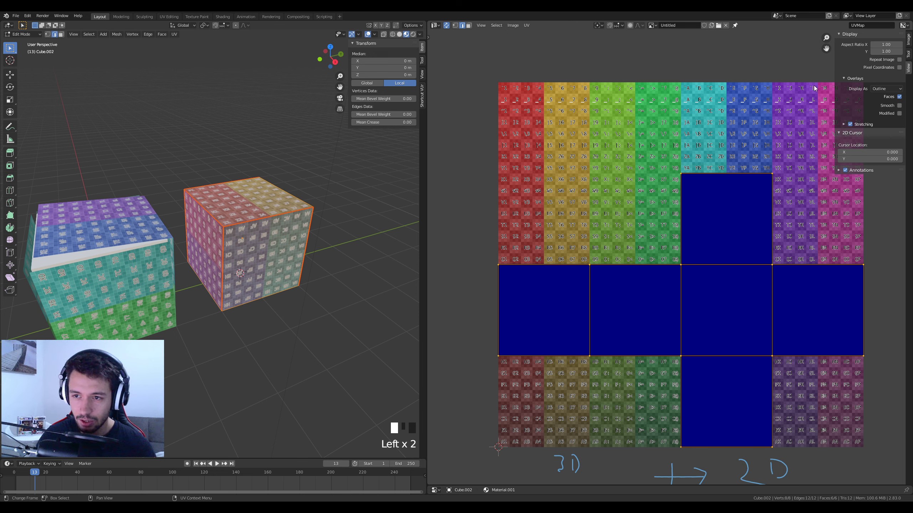
key(n)
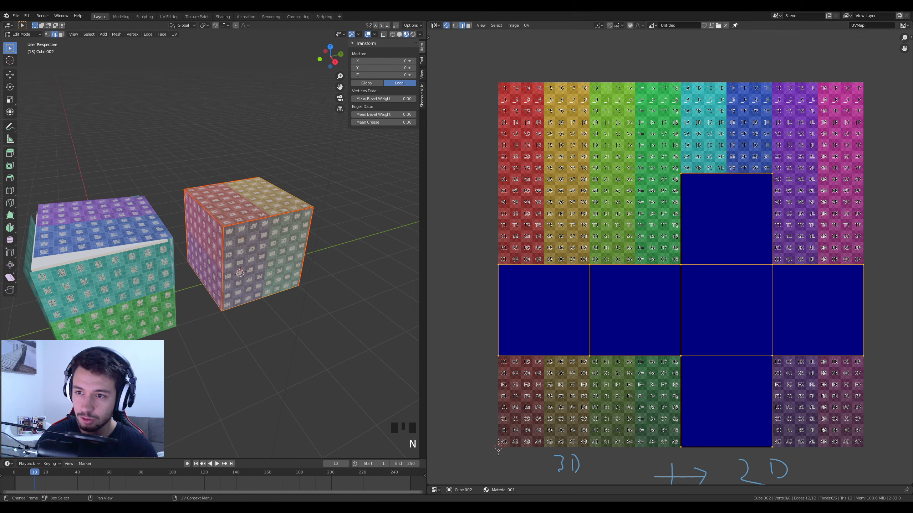
key(n)
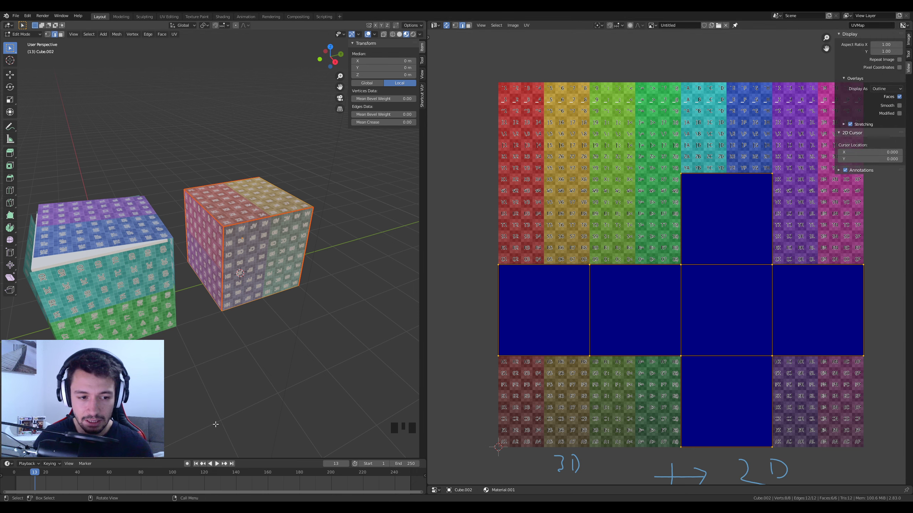
Step: Switch to the Blender window with the table and connect the wood color, roughness and Normal Map nodes to the Principled BSDF's matching inputs
mouse_move(203, 509)
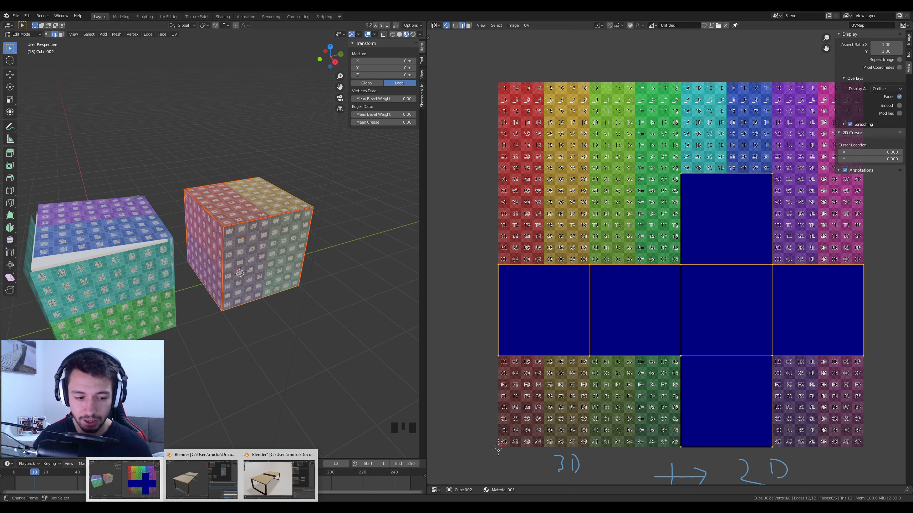
click(207, 485)
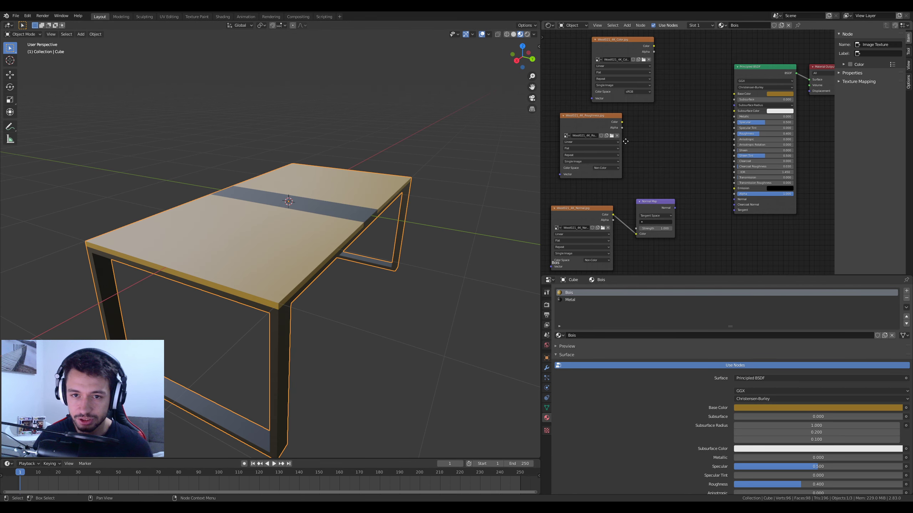
middle_drag(637, 147, 633, 146)
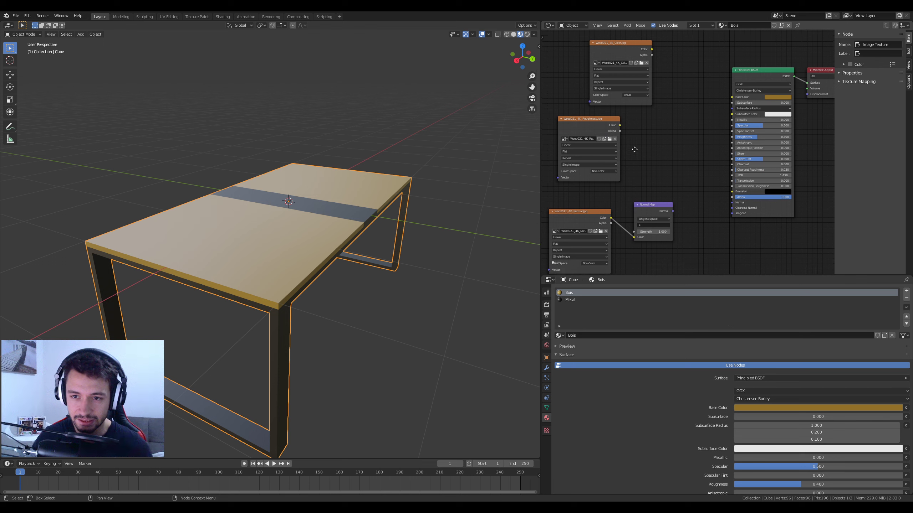
drag(651, 45, 731, 93)
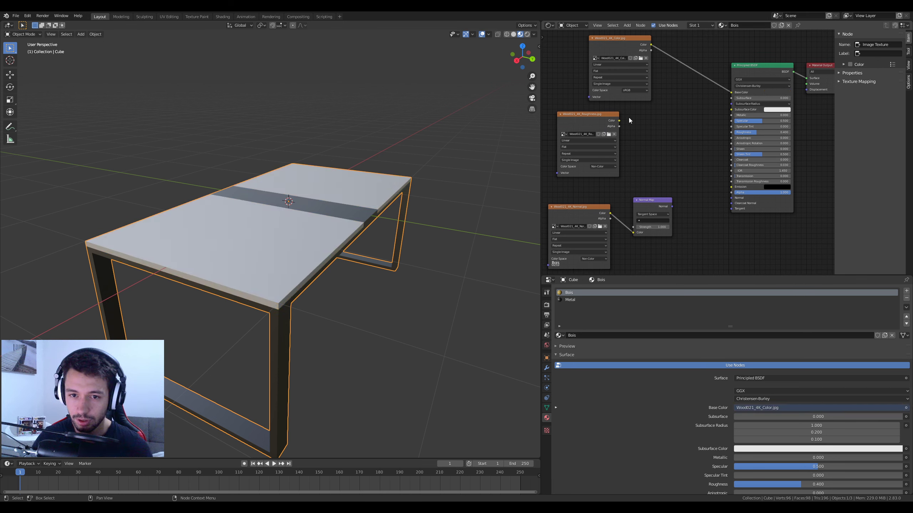
drag(619, 120, 731, 133)
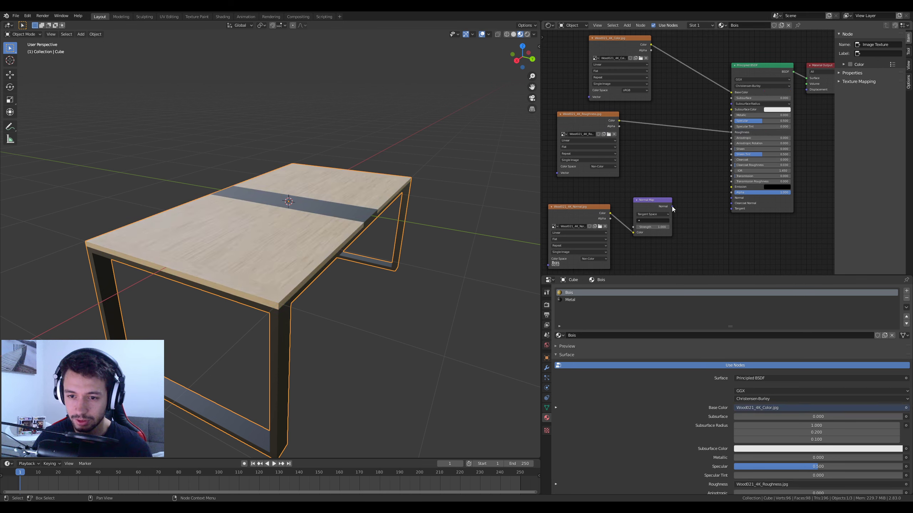
drag(672, 207, 730, 198)
Step: Replace the node editor with the UV Editor and display Wood021_4K_Color.jpg in it
middle_drag(492, 224, 324, 274)
scroll(327, 277, up, 5)
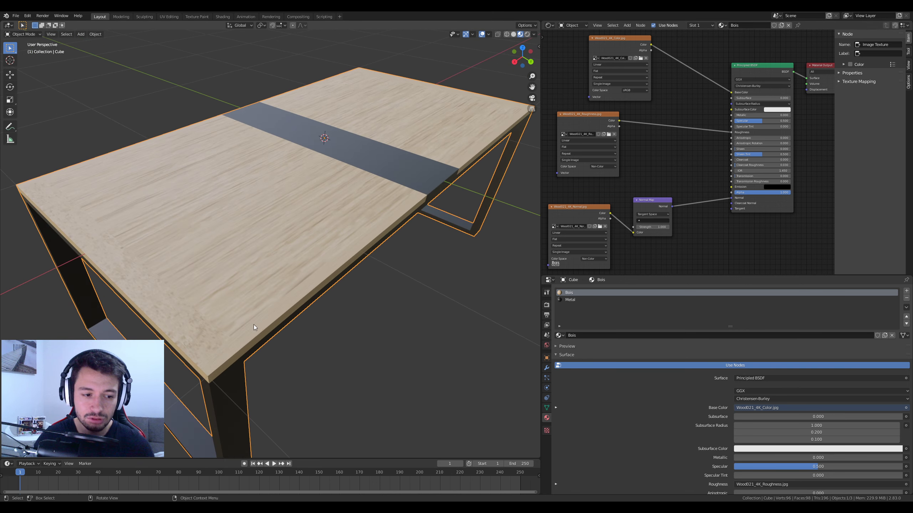
click(549, 25)
click(575, 69)
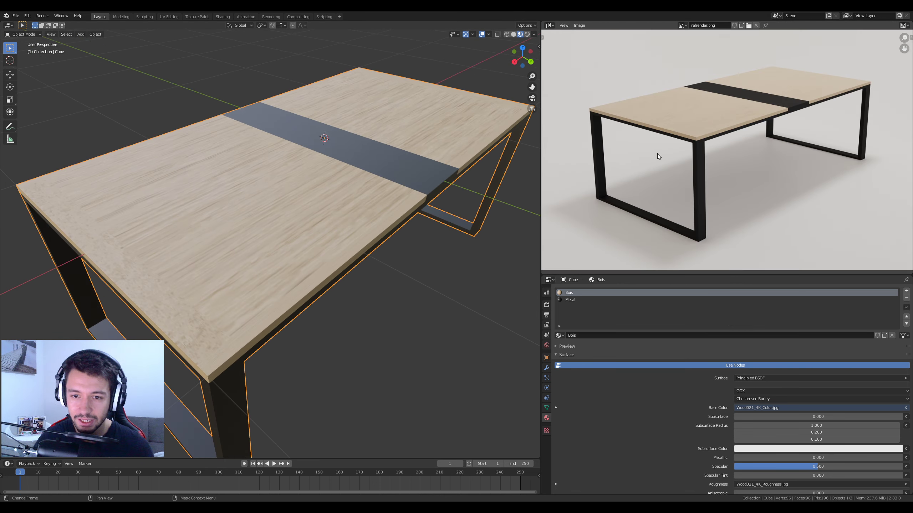
click(551, 25)
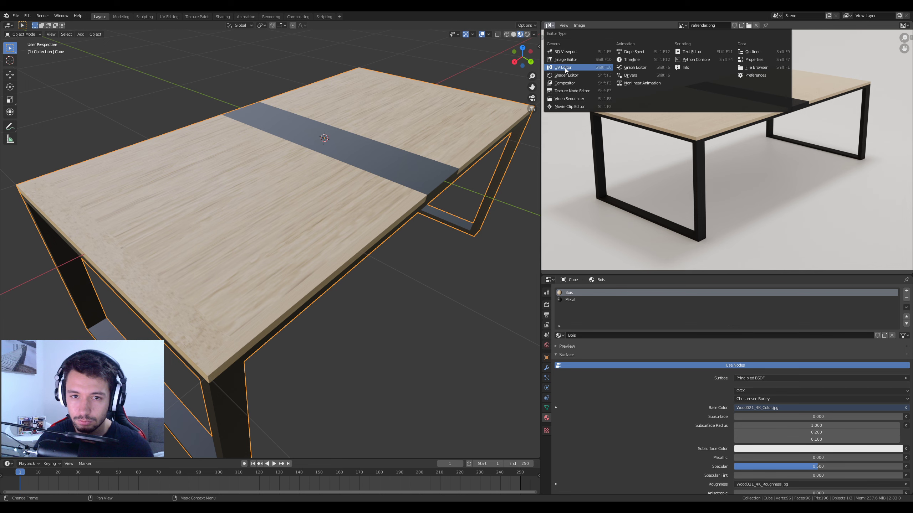
click(682, 26)
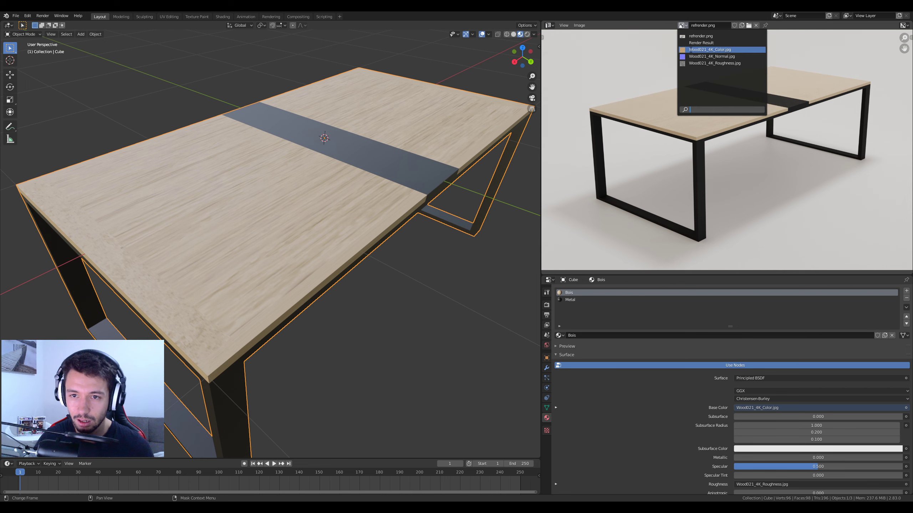
click(710, 49)
Step: Enter Edit Mode on the table and select all faces that use the Bois material
scroll(715, 130, down, 4)
key(Tab)
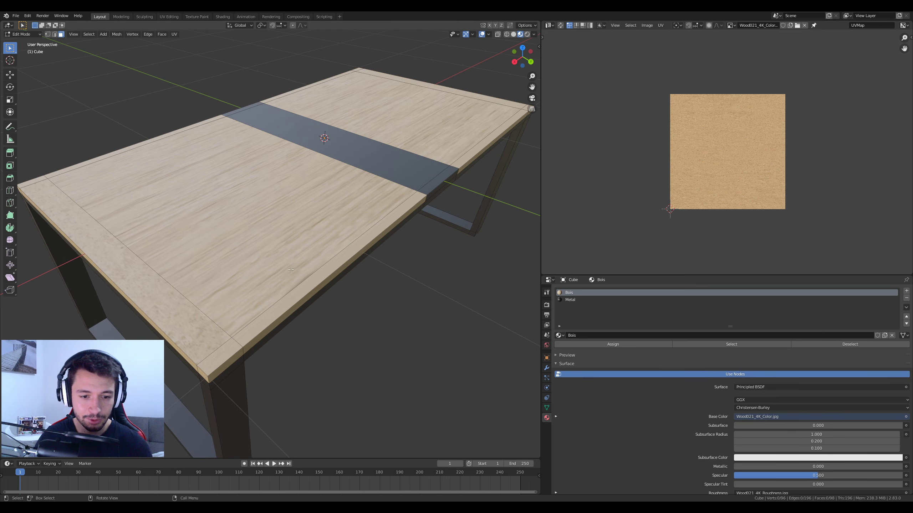
click(722, 344)
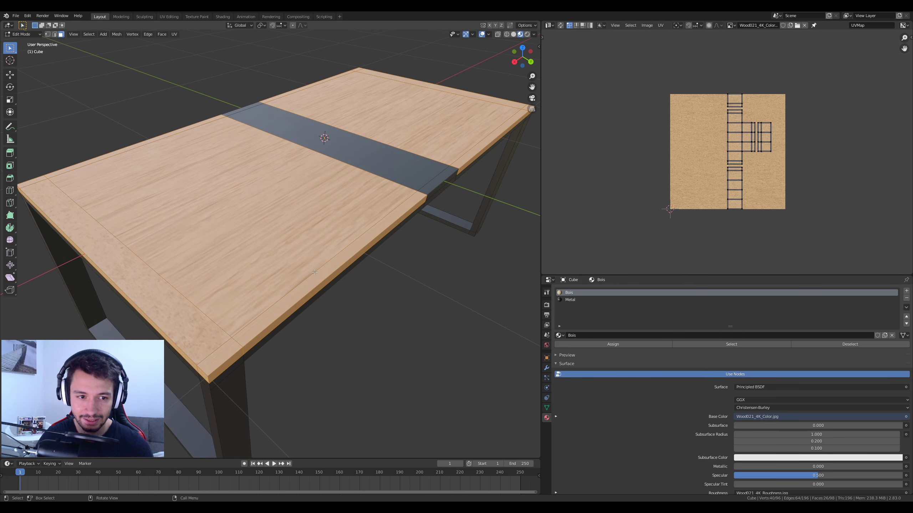
scroll(756, 152, up, 3)
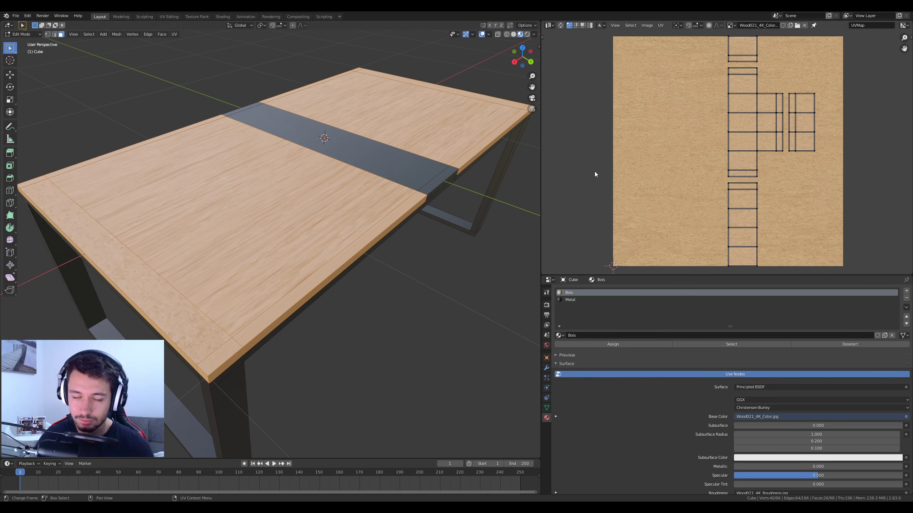
Step: Enable the Stretching overlay for the table's UV layout
key(n)
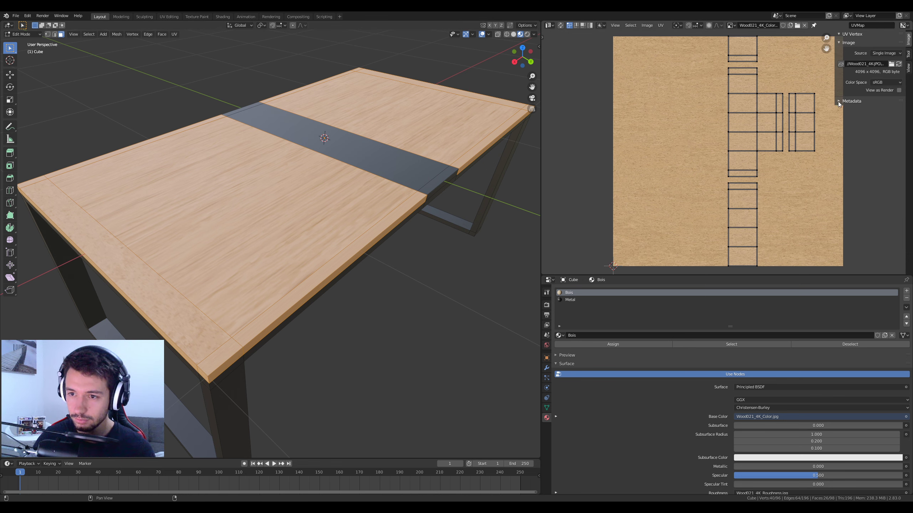
click(908, 70)
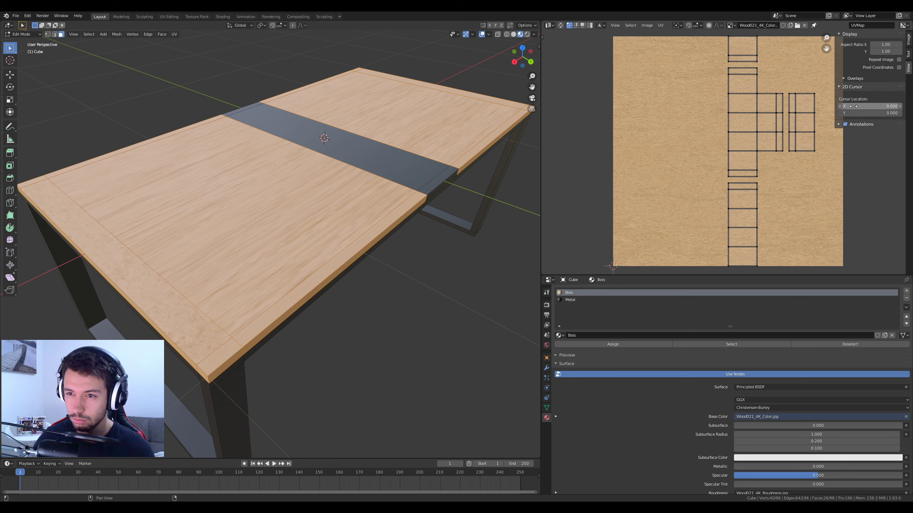
click(845, 78)
click(850, 124)
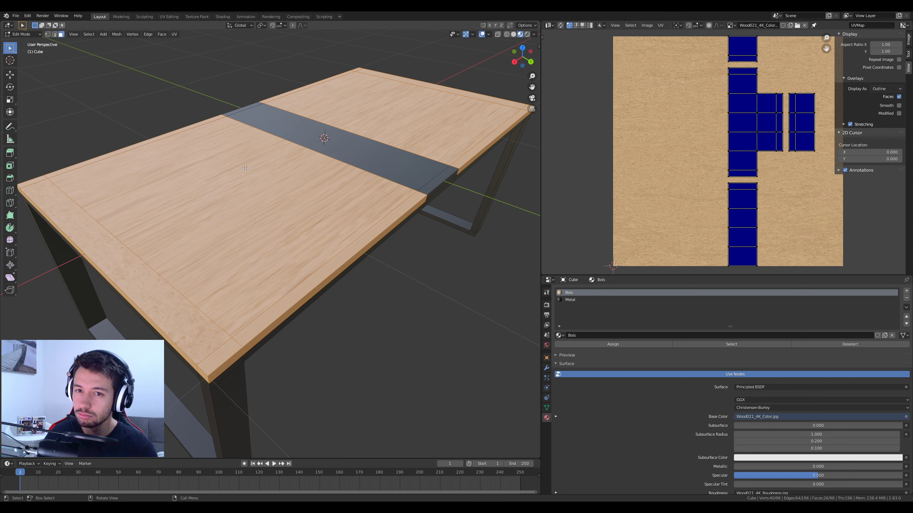
Step: Examine the wood grain on the tabletop's border strips and the UV area of one long border face
scroll(245, 168, up, 4)
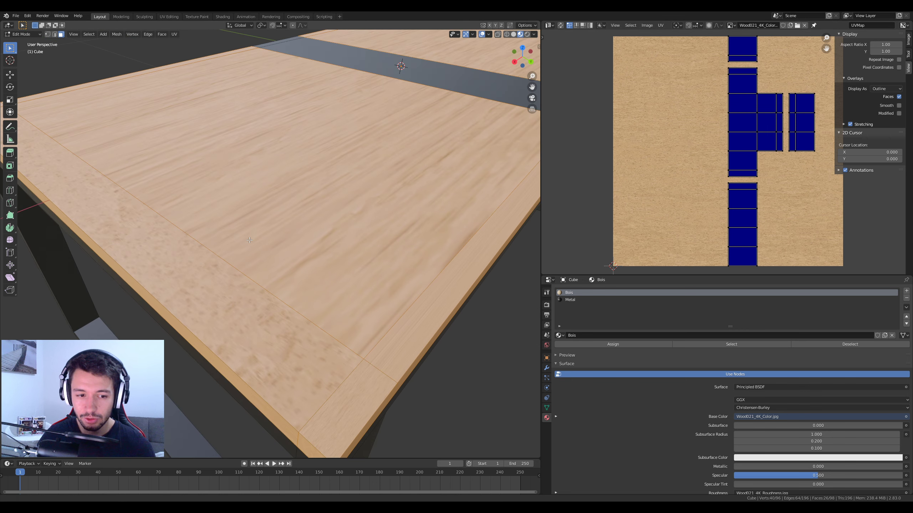
scroll(252, 271, down, 4)
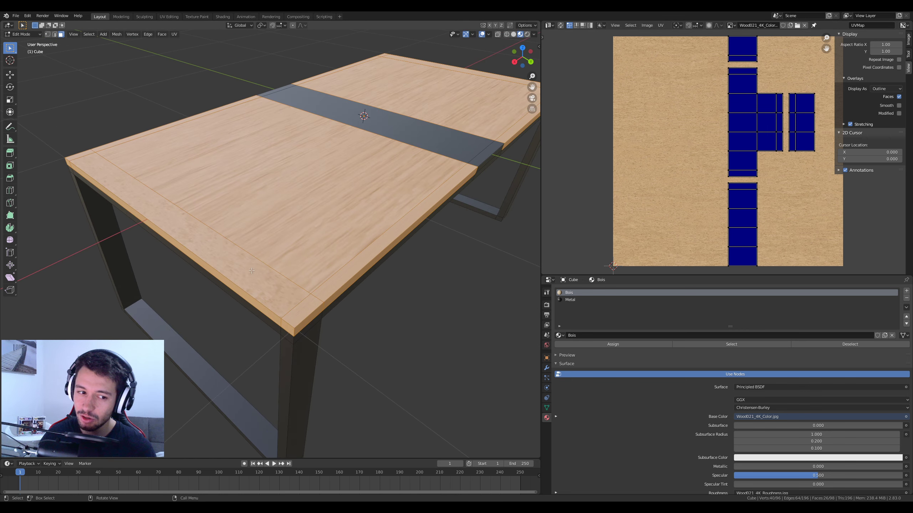
scroll(270, 267, down, 4)
scroll(283, 230, up, 4)
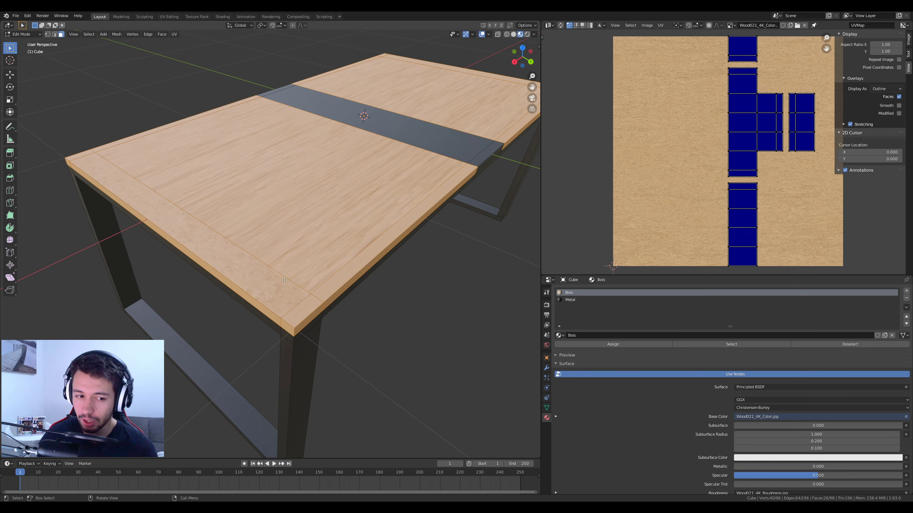
click(315, 293)
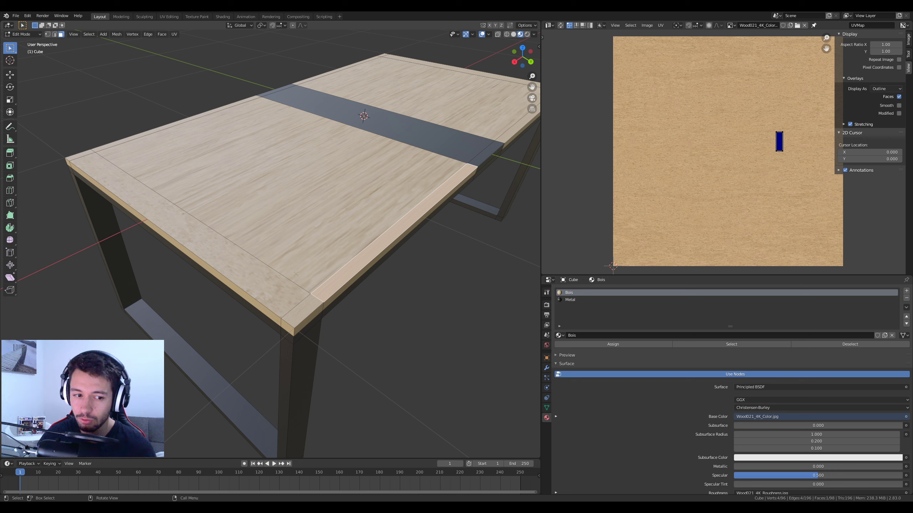
scroll(288, 280, down, 2)
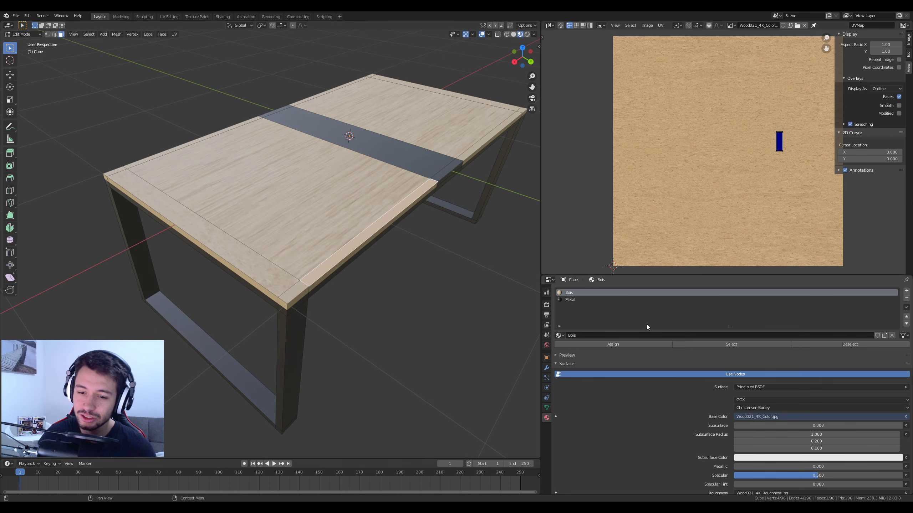
Step: Select all Bois faces and unwrap them with Smart UV Project, keeping the default settings
click(745, 346)
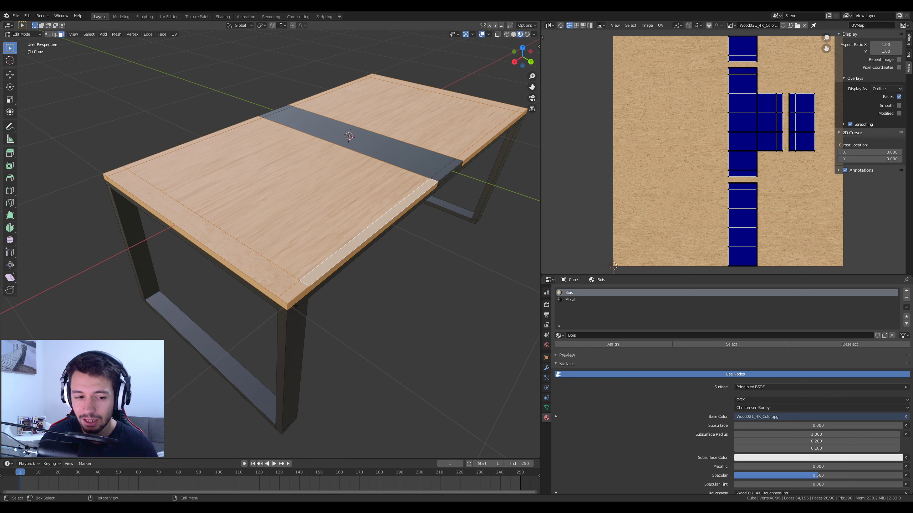
middle_drag(295, 306, 288, 248)
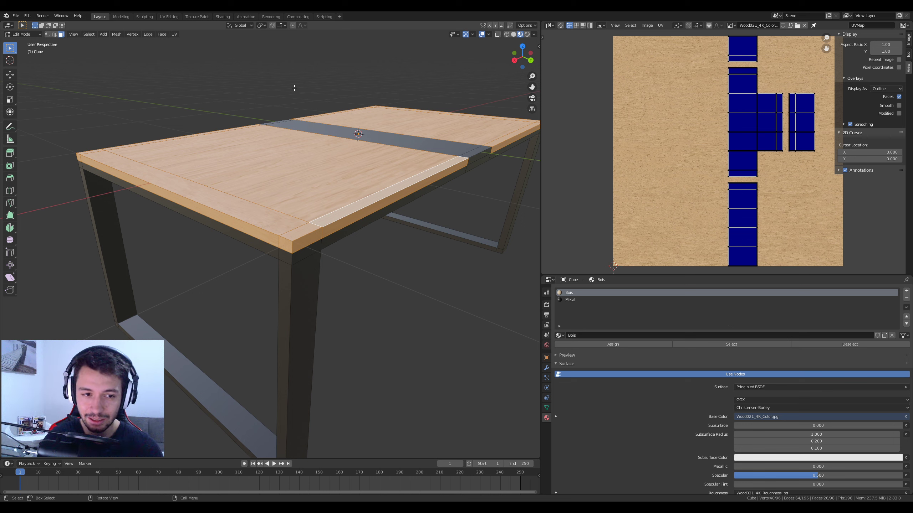
key(u)
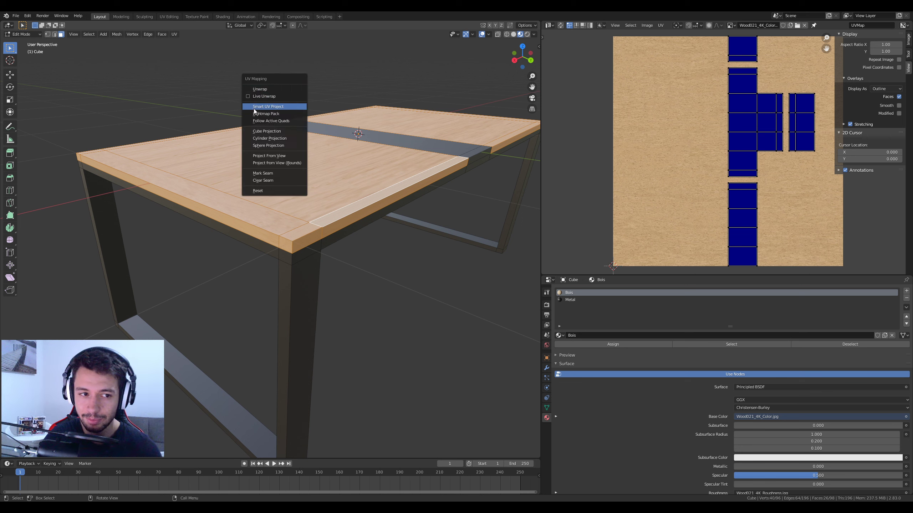
click(280, 106)
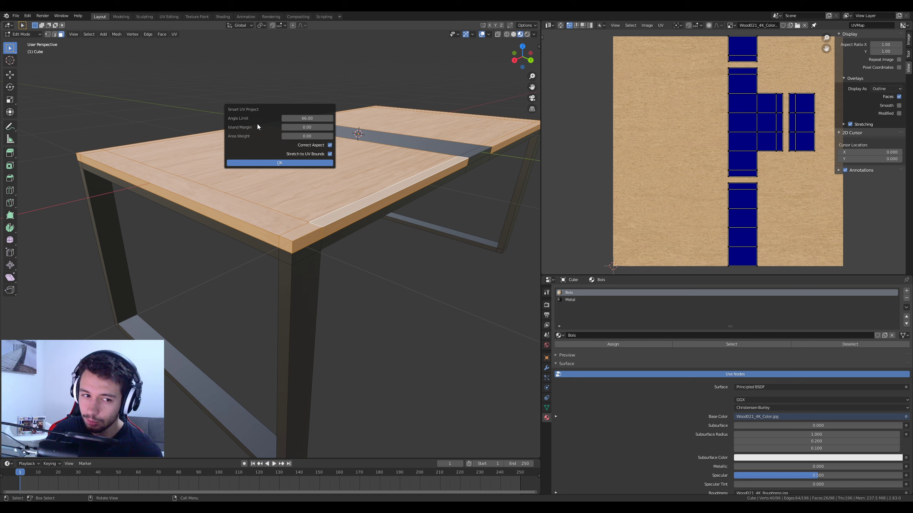
click(283, 163)
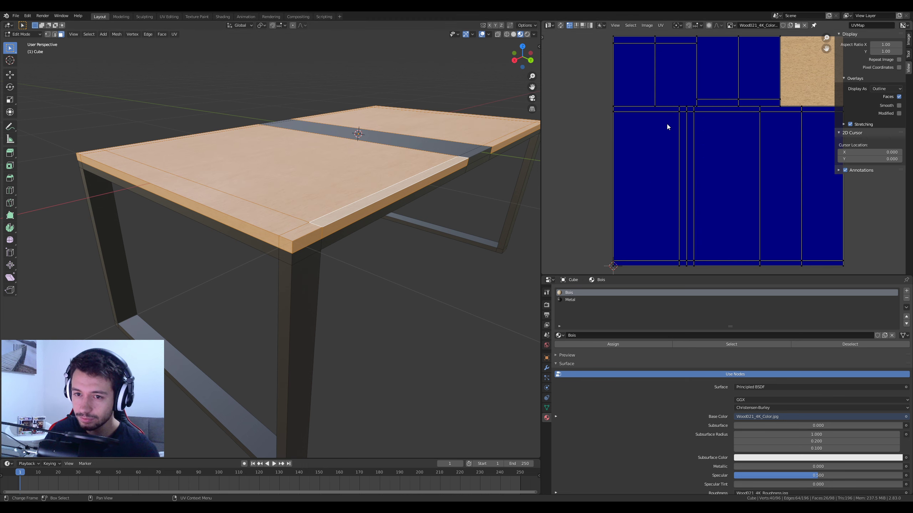
Step: Examine the new UV layout and the wood texture on the tabletop in and out of Edit Mode
scroll(667, 127, down, 1)
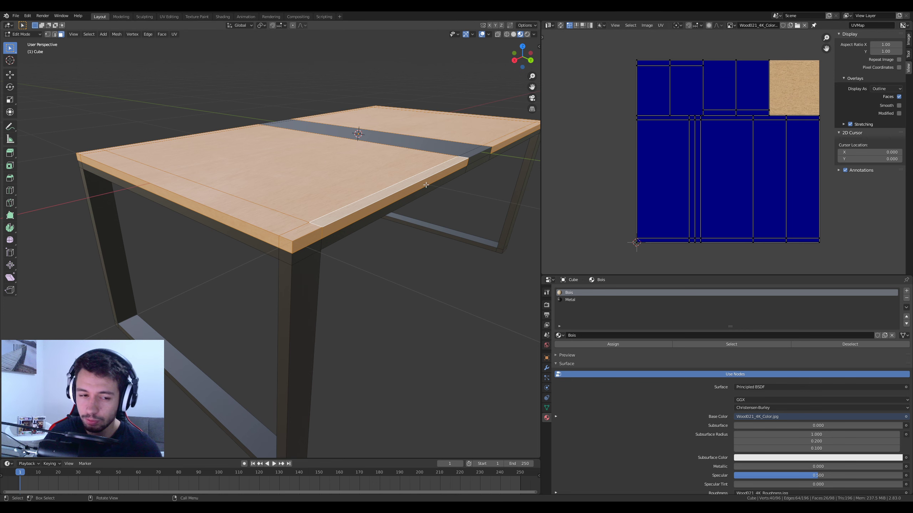
scroll(350, 215, up, 5)
middle_drag(350, 215, 368, 318)
key(Tab)
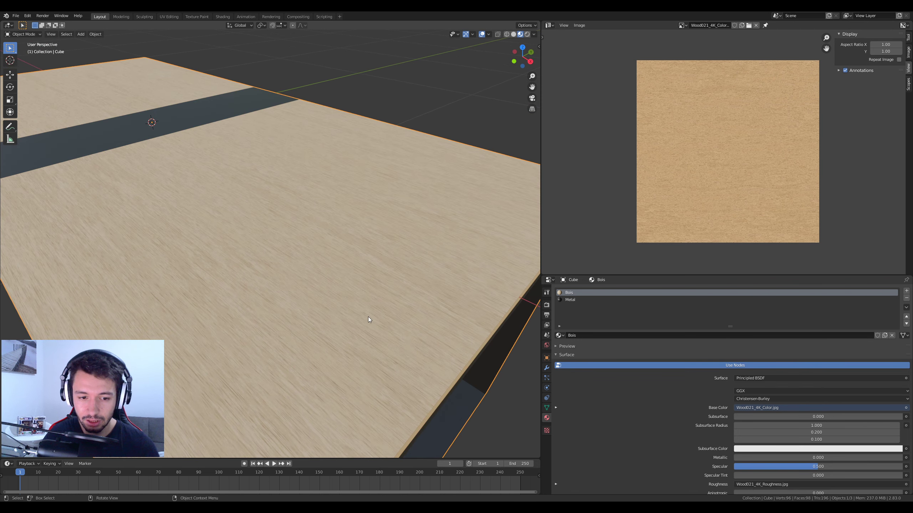
key(Tab)
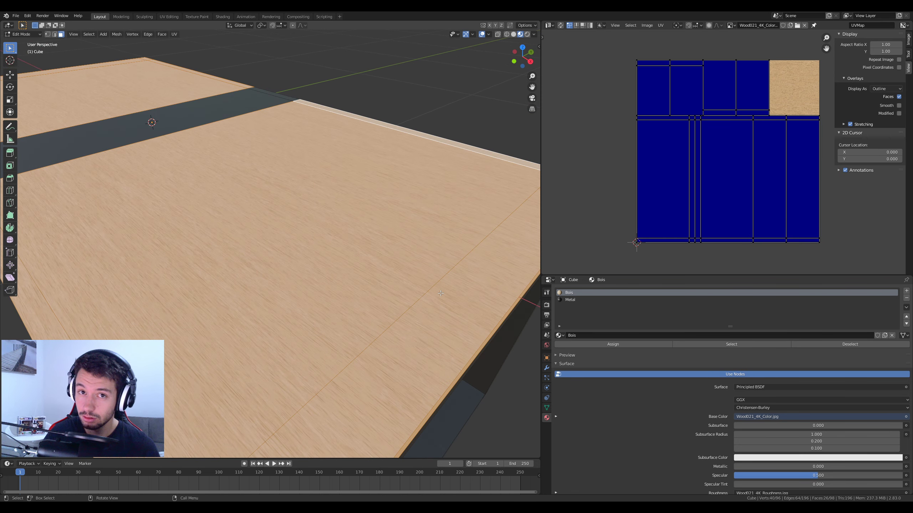
key(u)
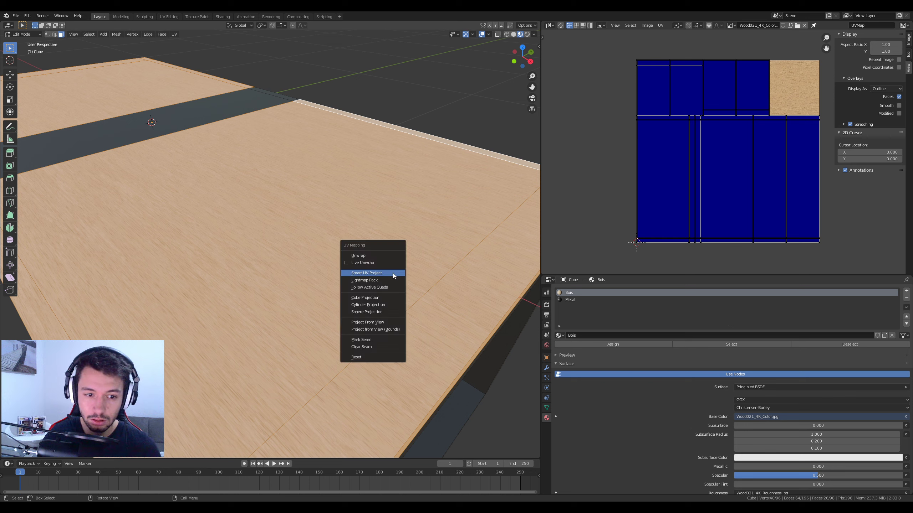
click(392, 273)
key(Escape)
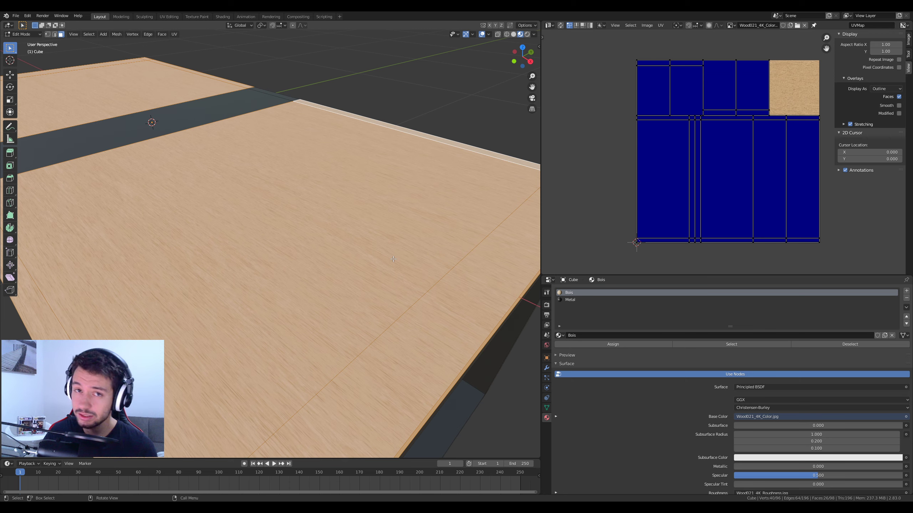
Step: Examine the wood grain on the tabletop and along its side edges in Object Mode
scroll(398, 265, down, 3)
middle_drag(377, 284, 460, 283)
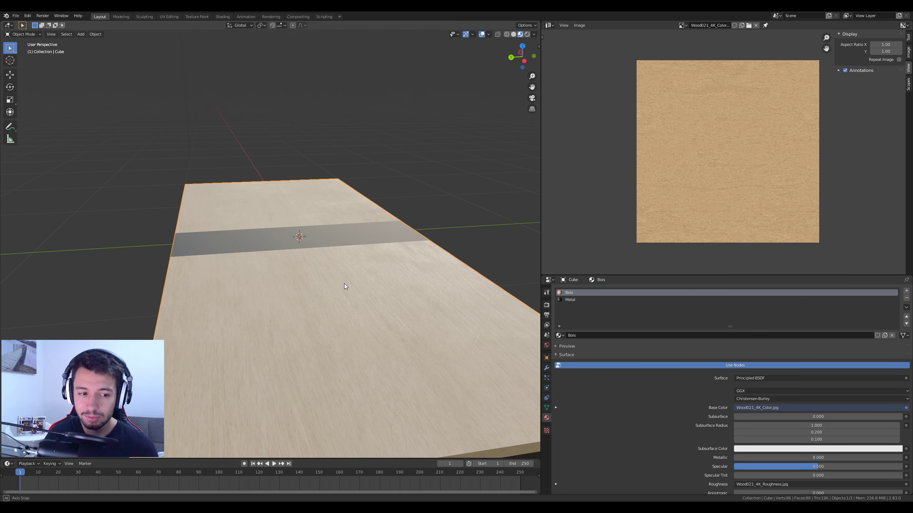
scroll(344, 284, down, 4)
middle_drag(334, 289, 237, 180)
scroll(298, 246, up, 8)
scroll(237, 179, down, 6)
middle_drag(261, 236, 263, 310)
Step: Try scaling up the UVs of the faces around the tabletop's border in Edit Mode
key(Tab)
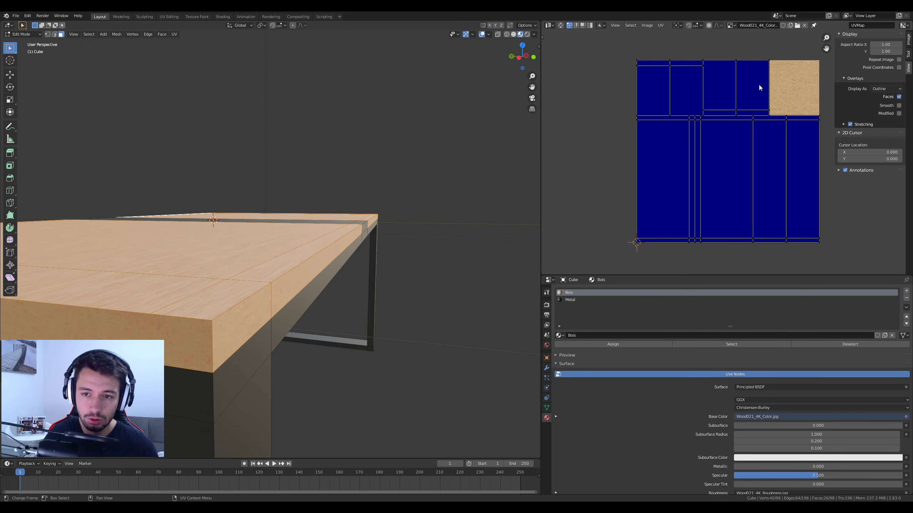
alt+shift+click(211, 349)
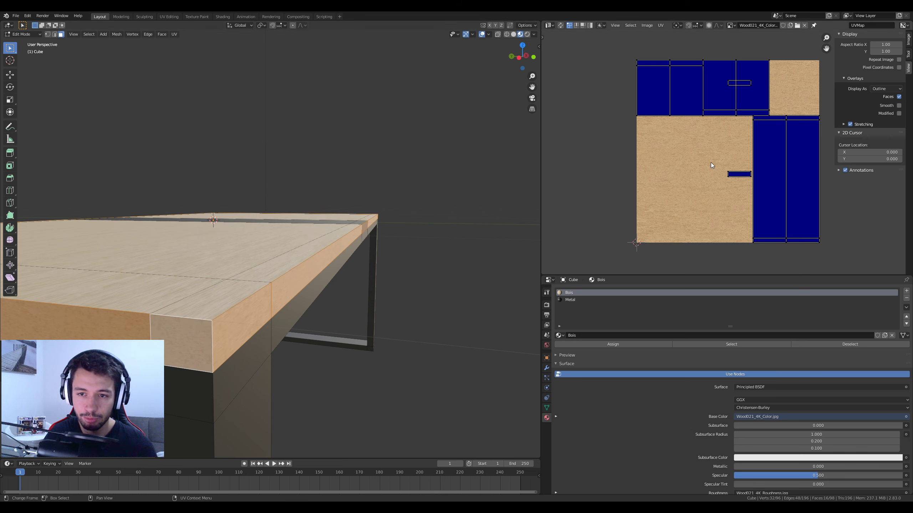
key(a)
key(s)
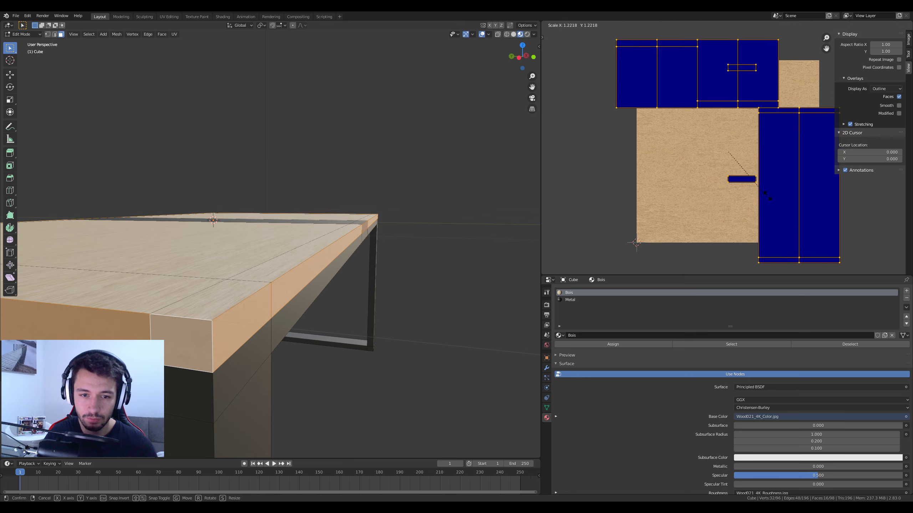
key(Return)
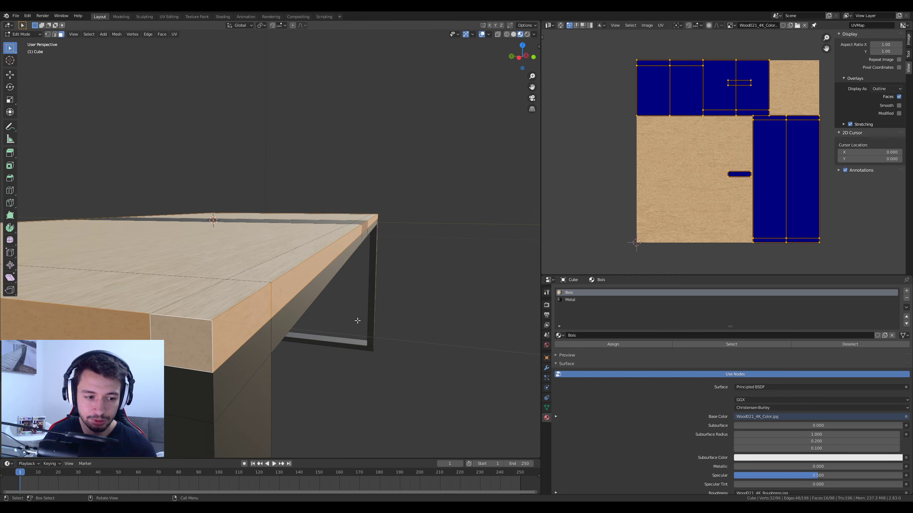
Step: Return to Object Mode, then widen the image editor area and switch it to the Shader Editor
key(Tab)
middle_drag(234, 337, 308, 256)
scroll(249, 326, down, 3)
scroll(254, 302, up, 3)
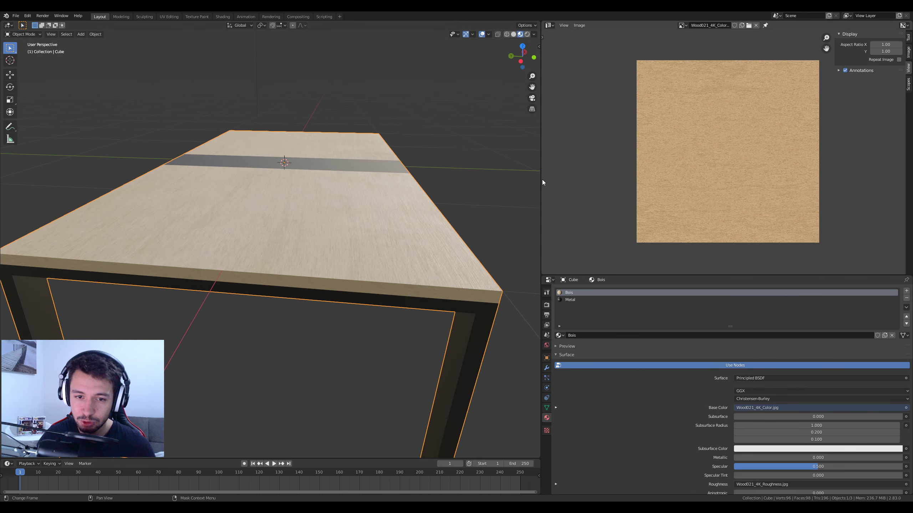
drag(541, 179, 475, 180)
click(483, 25)
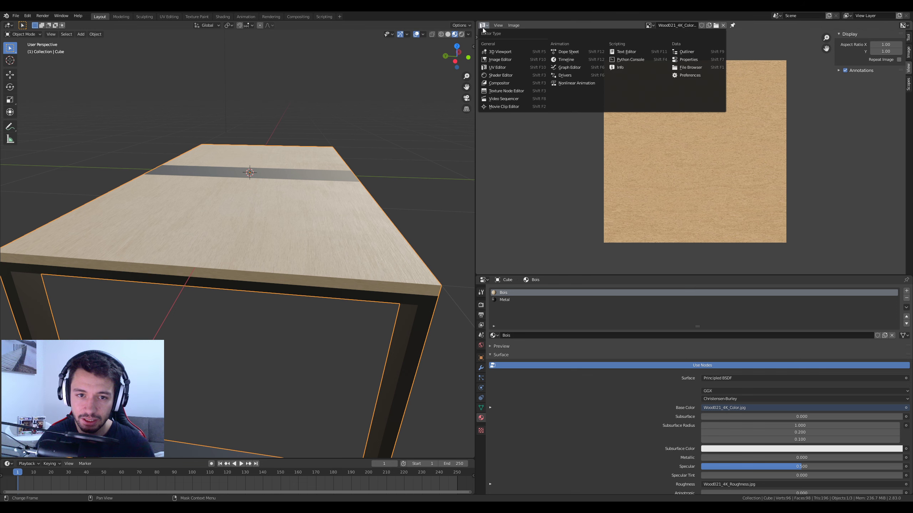
click(502, 75)
scroll(592, 160, down, 1)
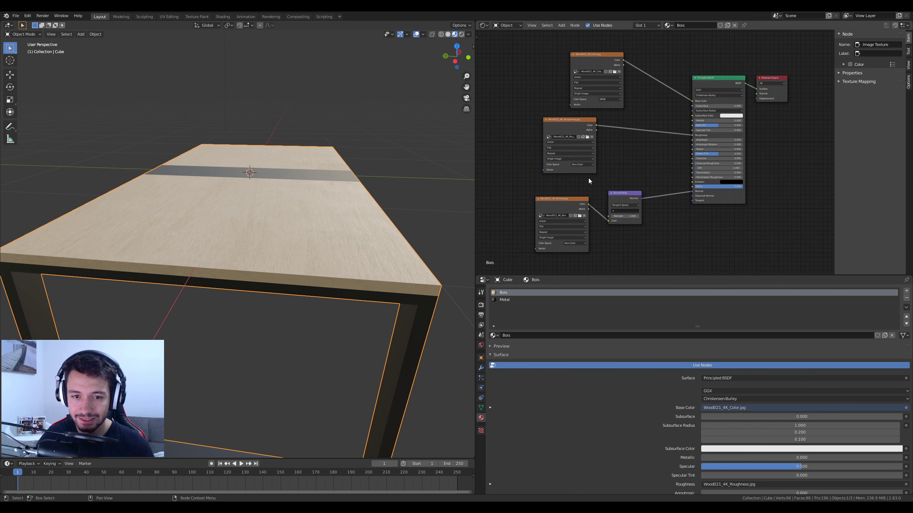
Step: Enlarge the Shader Editor over the material properties area so the Bois texture nodes have more room
middle_drag(590, 174, 642, 203)
scroll(648, 174, up, 7)
drag(599, 122, 524, 138)
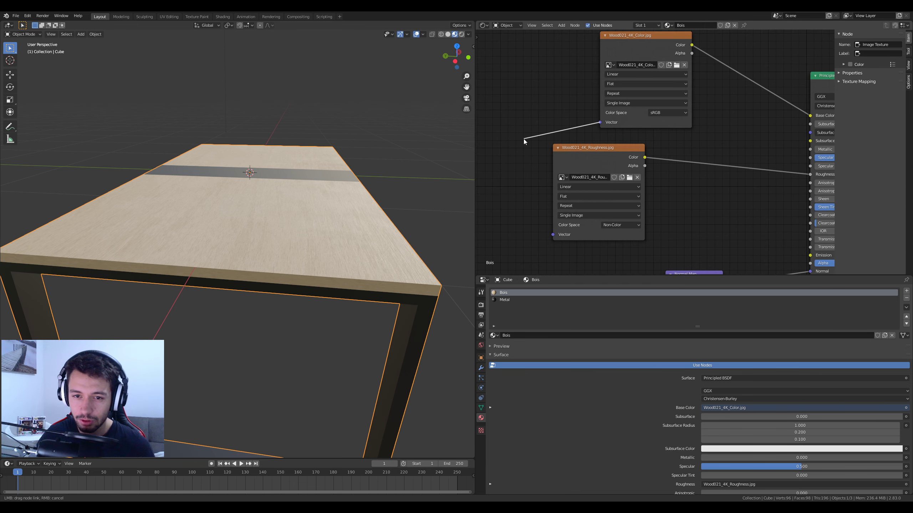
middle_drag(523, 138, 558, 94)
scroll(657, 155, down, 4)
drag(659, 275, 660, 486)
scroll(638, 249, up, 2)
middle_drag(637, 248, 656, 219)
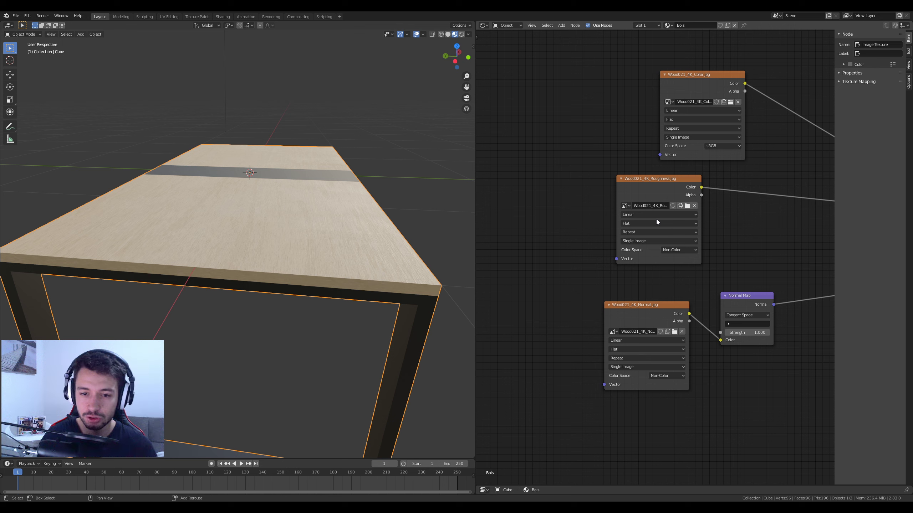
Step: Add a Texture Coordinate node ahead of the three wood image textures and widen the Shader Editor for more node space
key(shift+a)
click(487, 118)
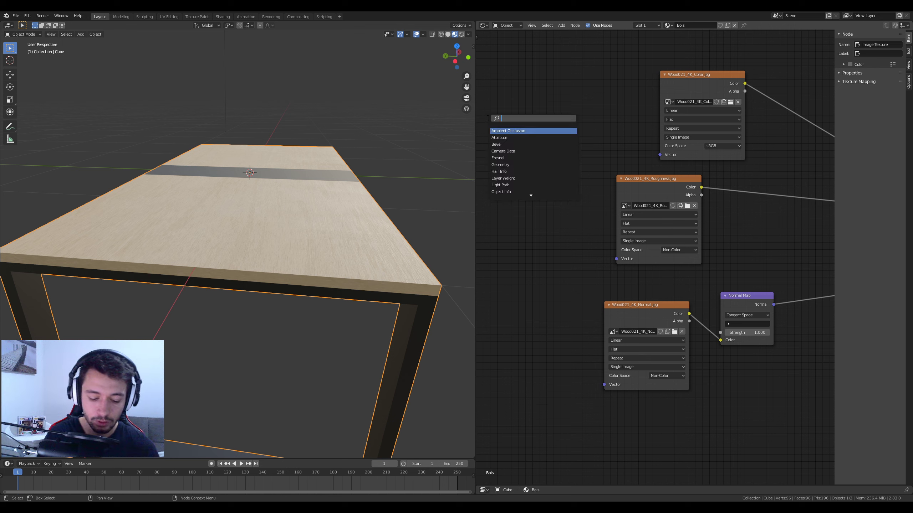
text(texture)
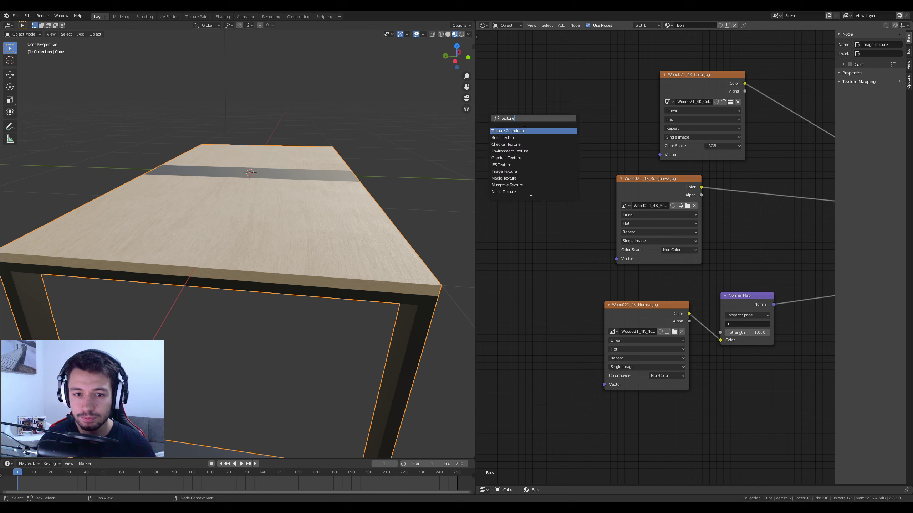
click(524, 130)
click(529, 161)
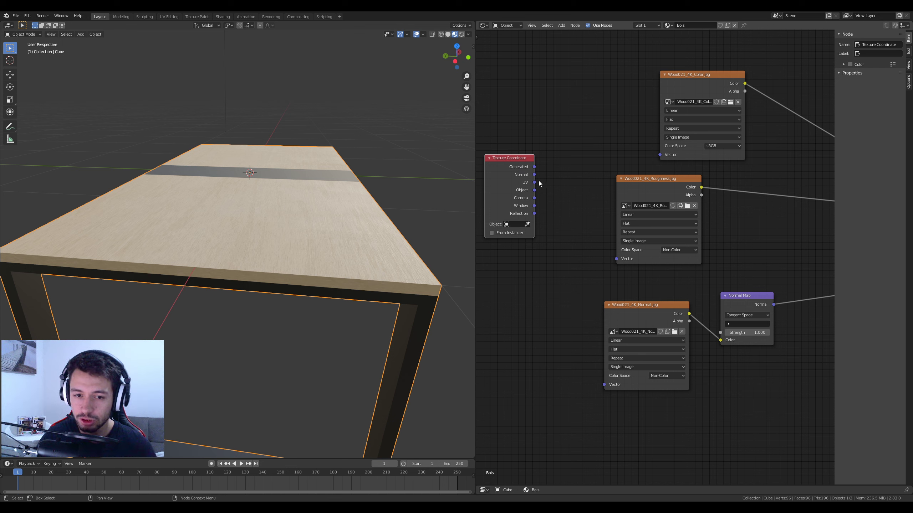
drag(538, 184, 582, 174)
drag(641, 159, 642, 159)
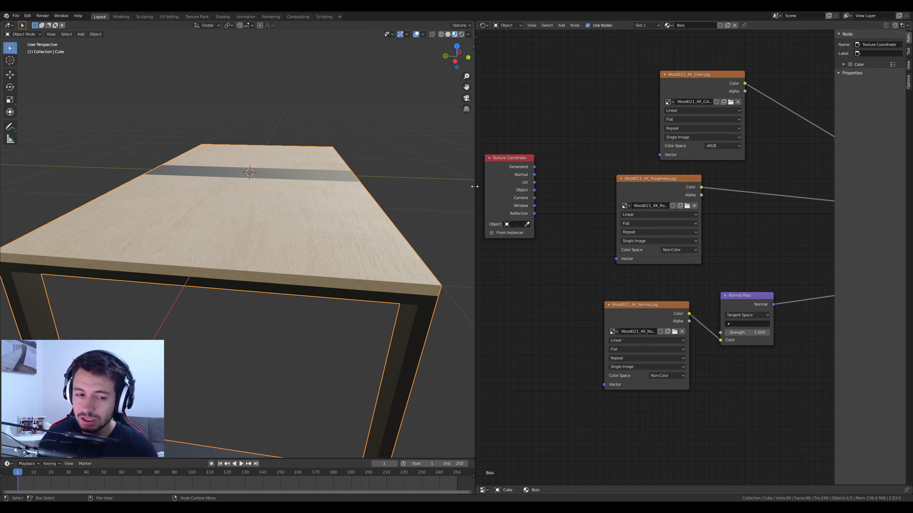
drag(473, 225, 388, 225)
drag(460, 161, 423, 181)
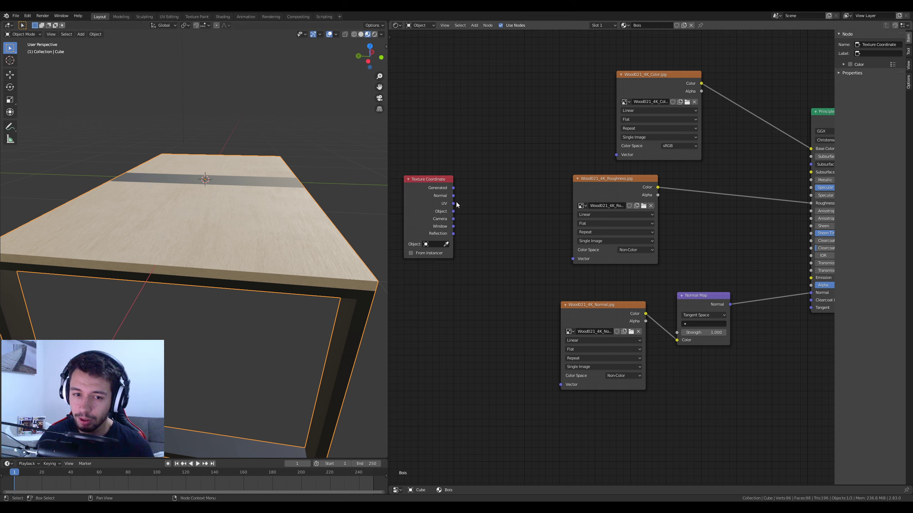
Step: Try linking the Texture Coordinate's UV output straight to the Vector input of the Wood021_4K_Color.jpg node
drag(453, 204, 617, 155)
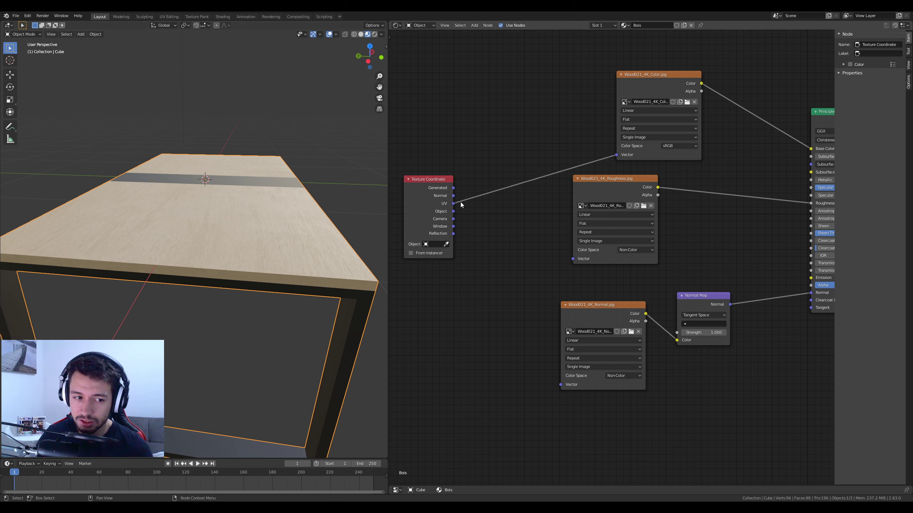
drag(453, 204, 528, 230)
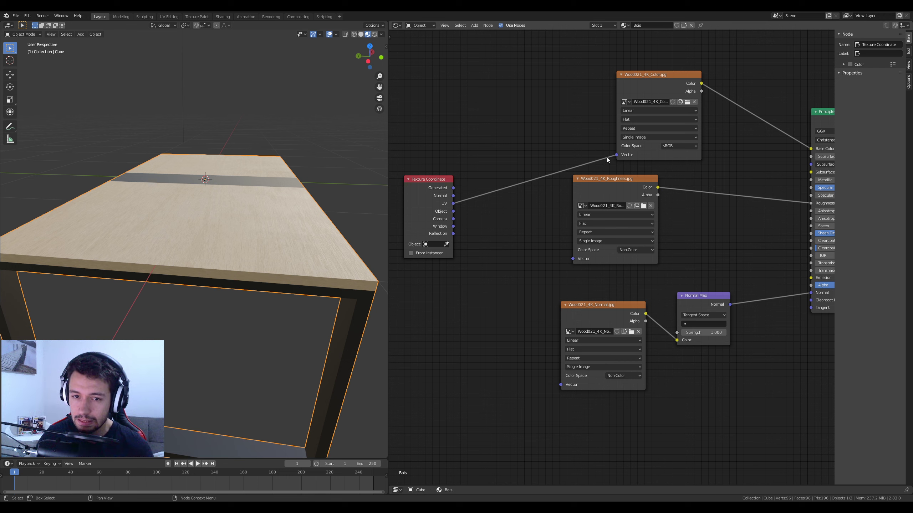
drag(615, 156, 530, 154)
Step: Add a Mapping node between the Texture Coordinate node and the image textures
key(shift+a)
click(528, 152)
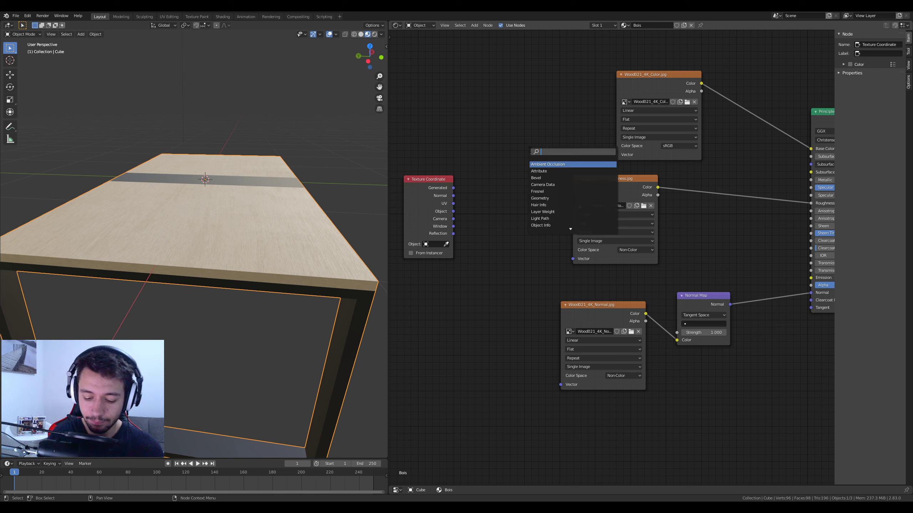
text(mapping)
key(Return)
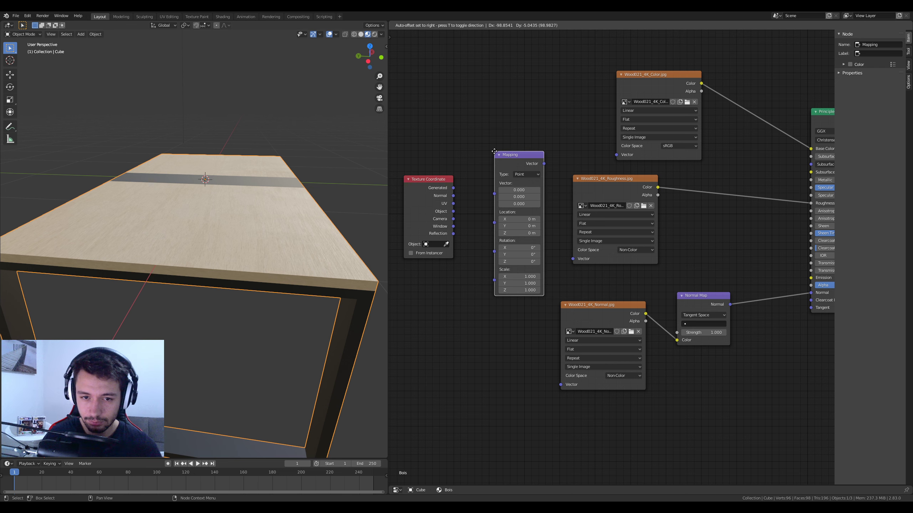
click(494, 151)
Step: Link the Mapping node's Vector output to the Vector inputs of the Color, Roughness and Normal image textures
drag(543, 164, 617, 154)
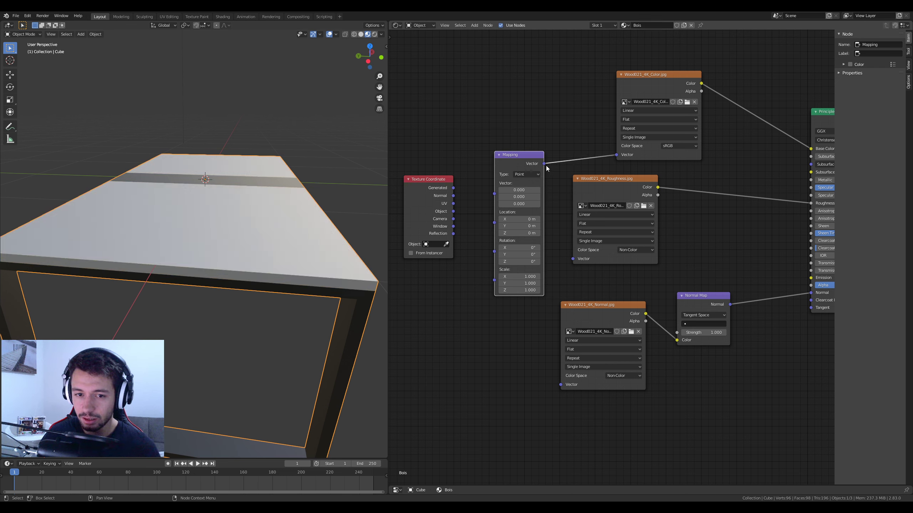
drag(544, 164, 572, 259)
drag(545, 164, 560, 384)
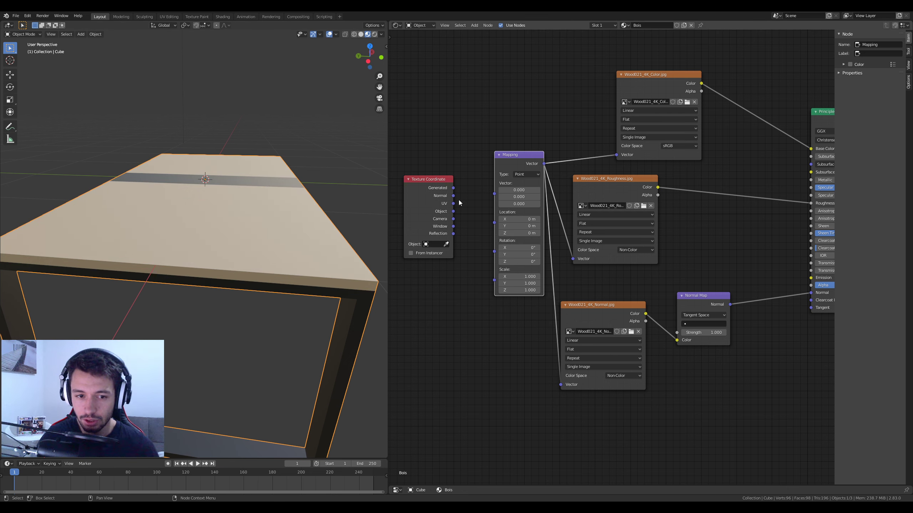
Step: Link the Texture Coordinate's UV output to the Mapping node's Vector input and inspect the wood on the tabletop
middle_drag(282, 230, 266, 256)
scroll(246, 251, up, 3)
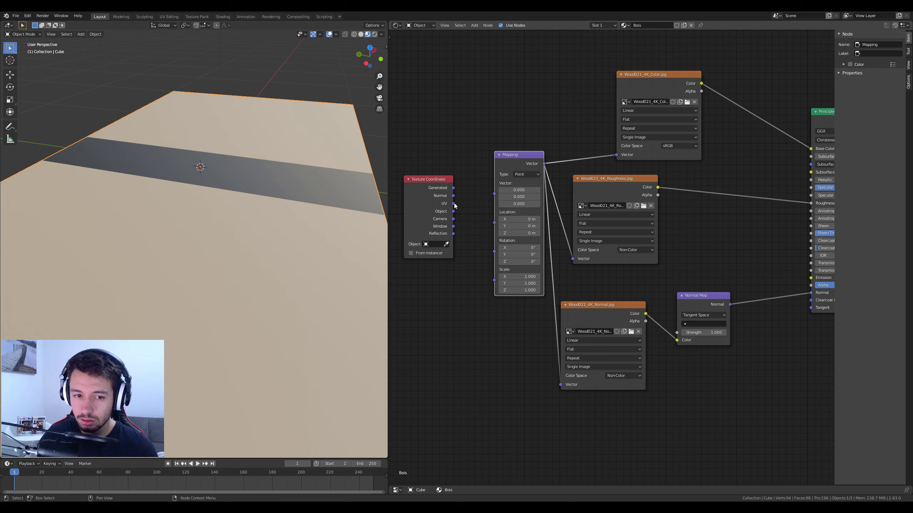
drag(453, 204, 498, 195)
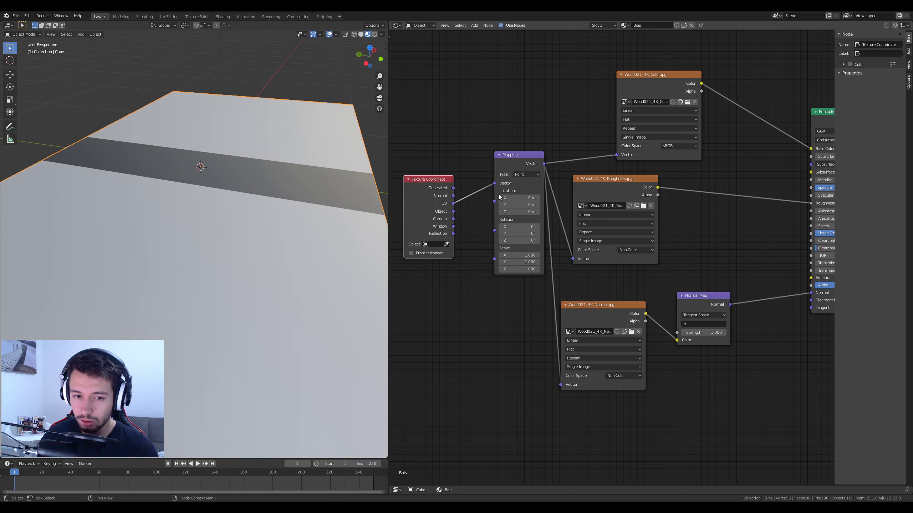
scroll(292, 200, down, 5)
middle_drag(292, 200, 275, 222)
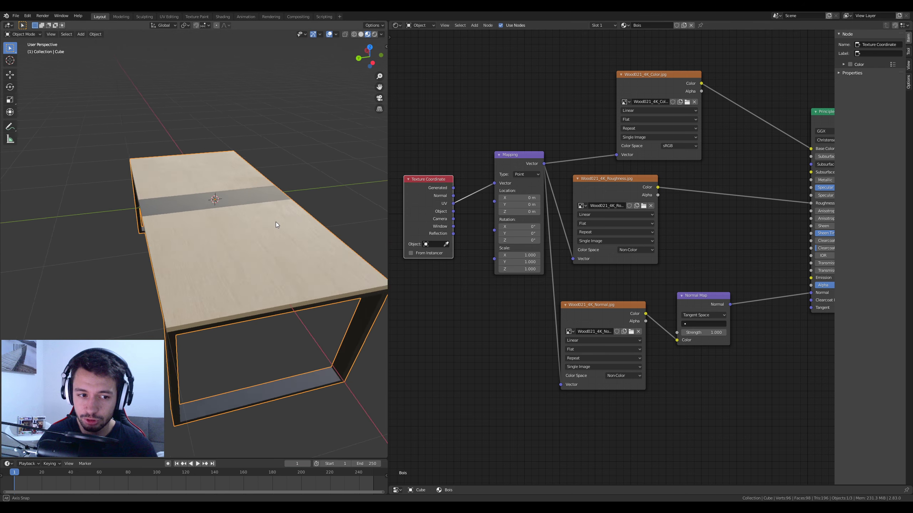
scroll(276, 222, up, 6)
Step: Open the UV Editor in Edit Mode and select all of the table's faces to view their complete UV layout
click(396, 26)
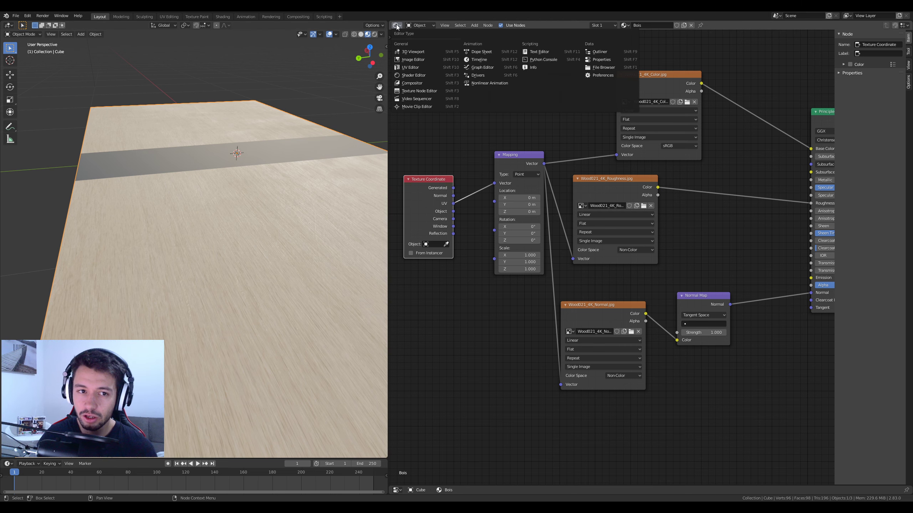
click(410, 74)
key(Tab)
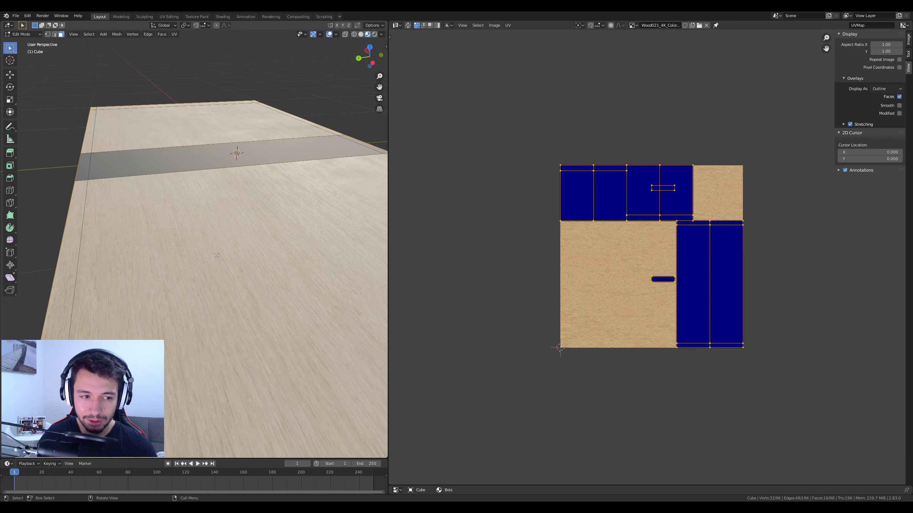
scroll(221, 264, down, 5)
key(a)
scroll(650, 272, up, 2)
key(a)
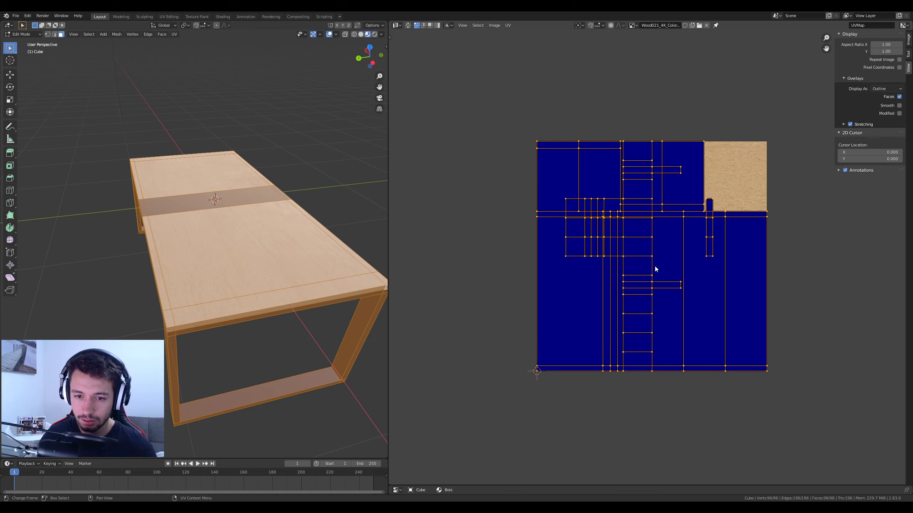
Step: Try scaling up all of the table's UVs to compare the wood texture's size on the tabletop
scroll(712, 329, up, 5)
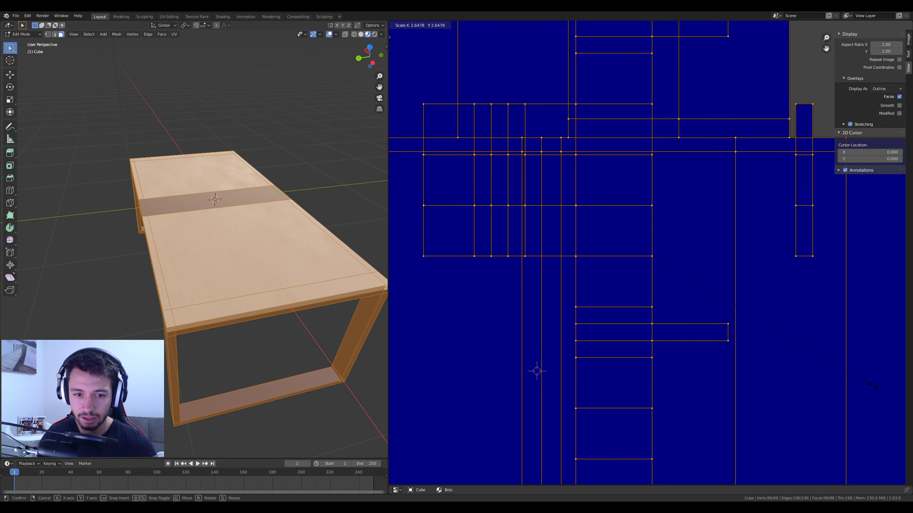
scroll(341, 313, up, 5)
key(s)
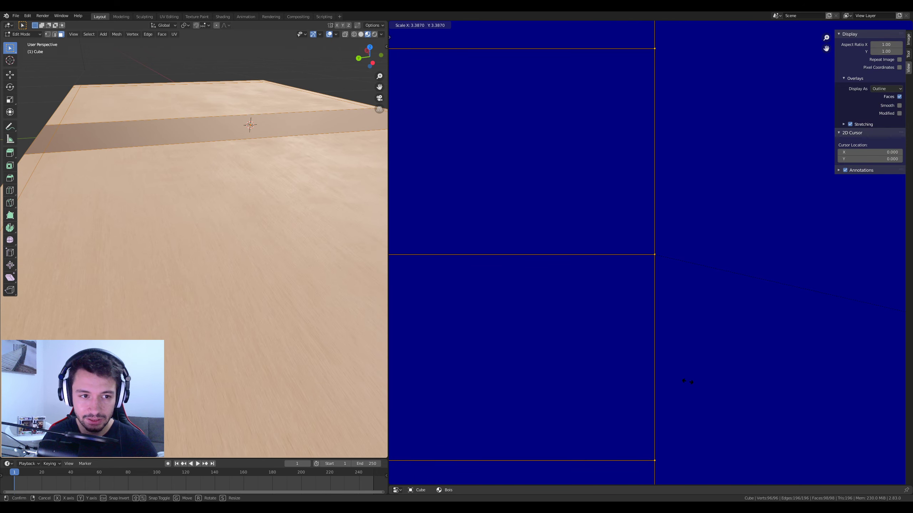
right_click(550, 196)
scroll(575, 205, down, 1)
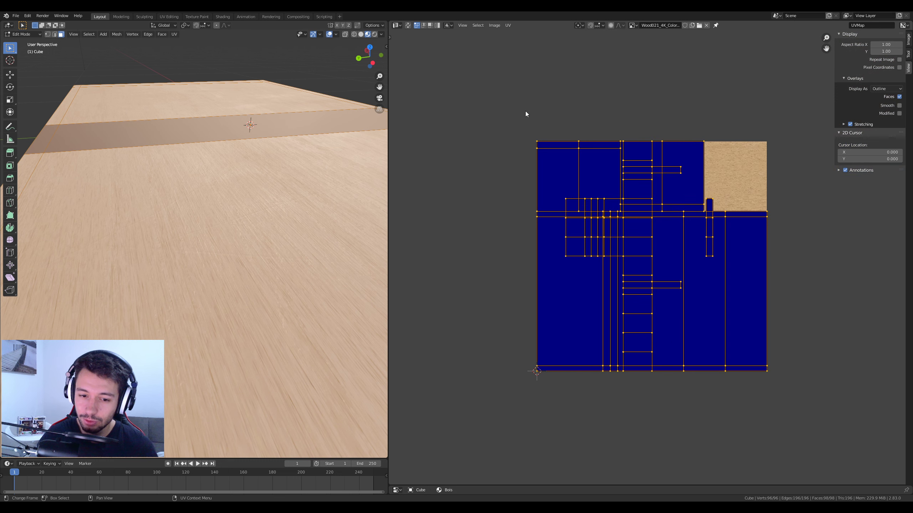
key(s)
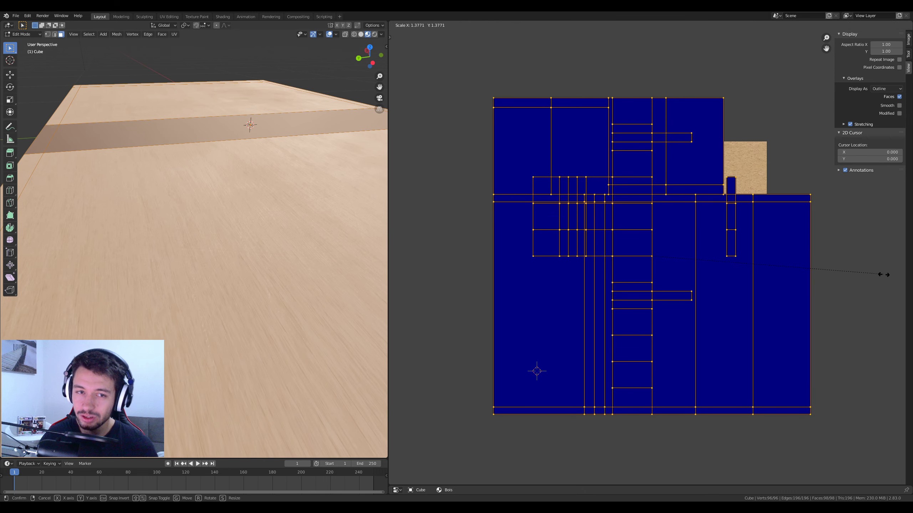
right_click(603, 175)
key(s)
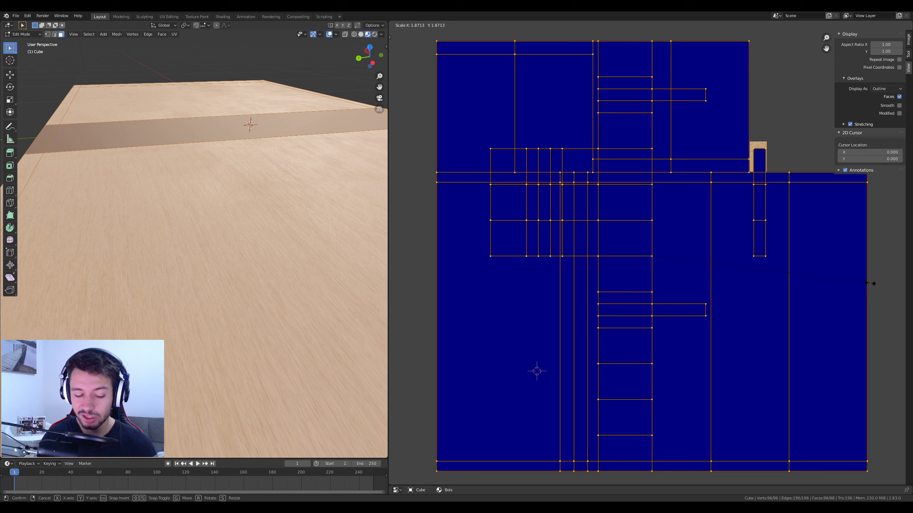
right_click(869, 283)
Step: Return to the Shader Editor and Object Mode, moving the Mapping node closer to the Texture Coordinate node
click(396, 25)
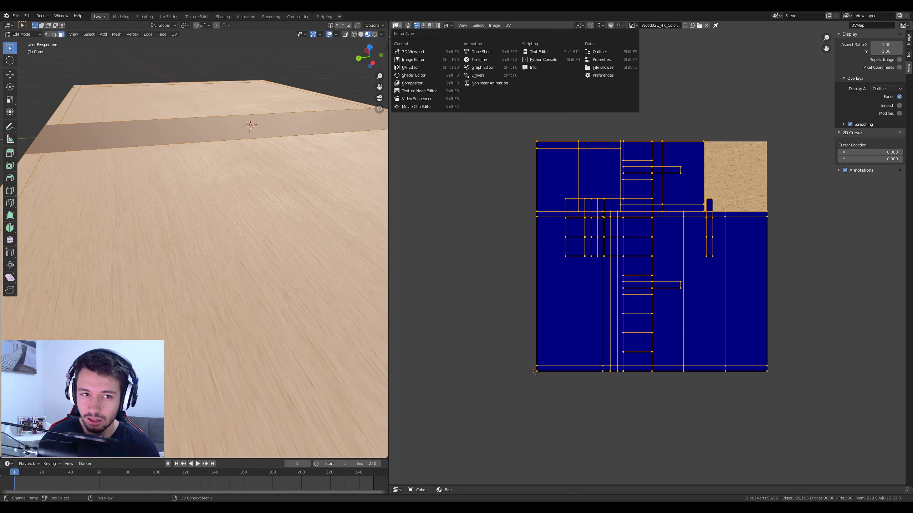
click(413, 75)
middle_drag(475, 269, 505, 271)
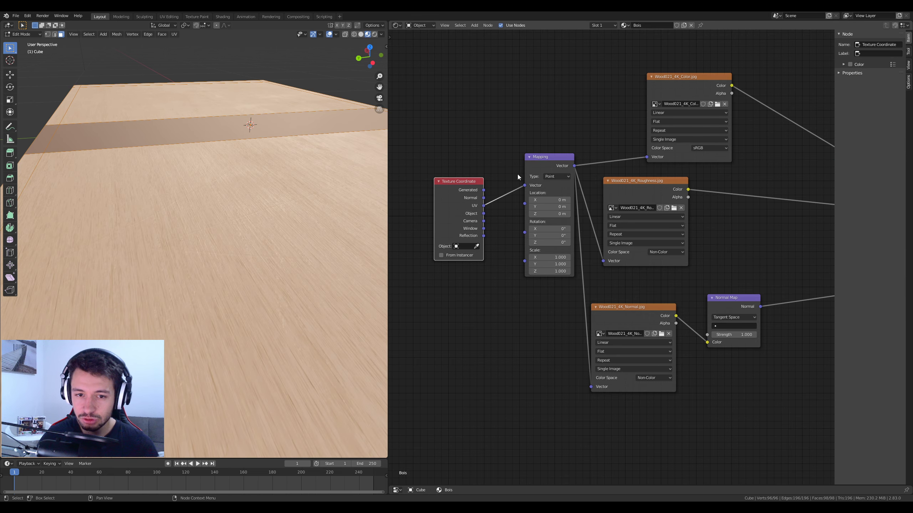
drag(549, 157, 537, 157)
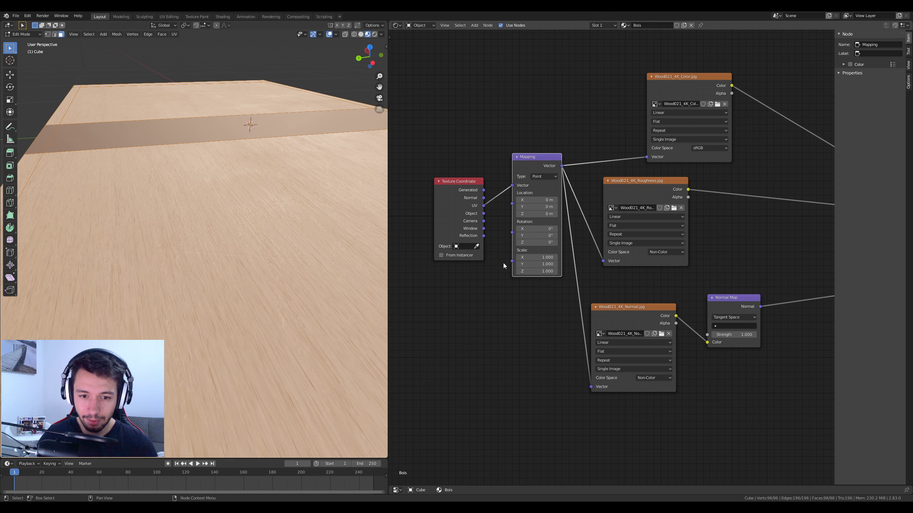
key(Tab)
middle_drag(294, 258, 322, 263)
scroll(328, 256, down, 4)
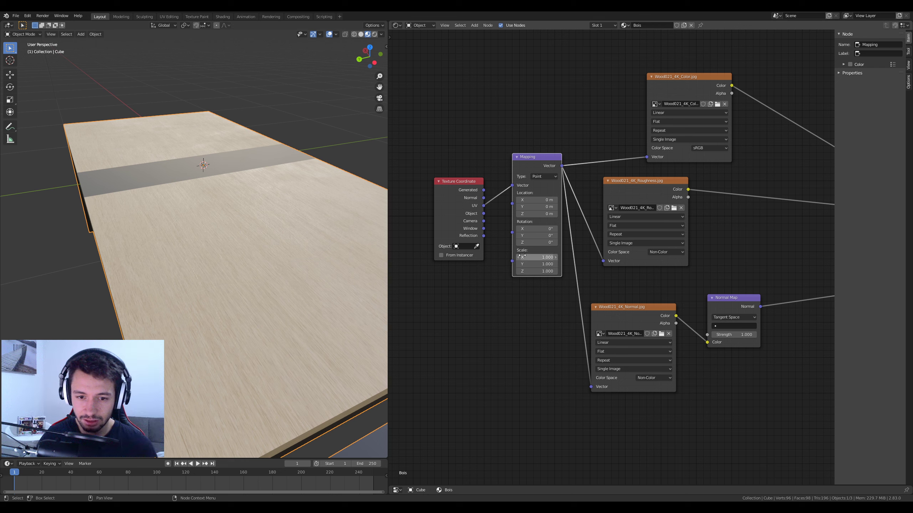
Step: Set the Mapping node's X and Y scale to 4 to repeat the wood texture more densely on the tabletop
drag(534, 257, 635, 257)
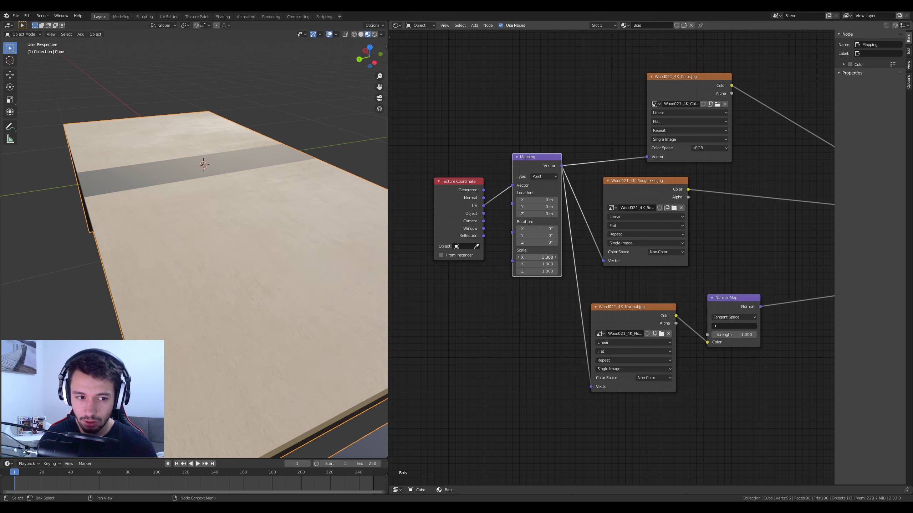
click(556, 256)
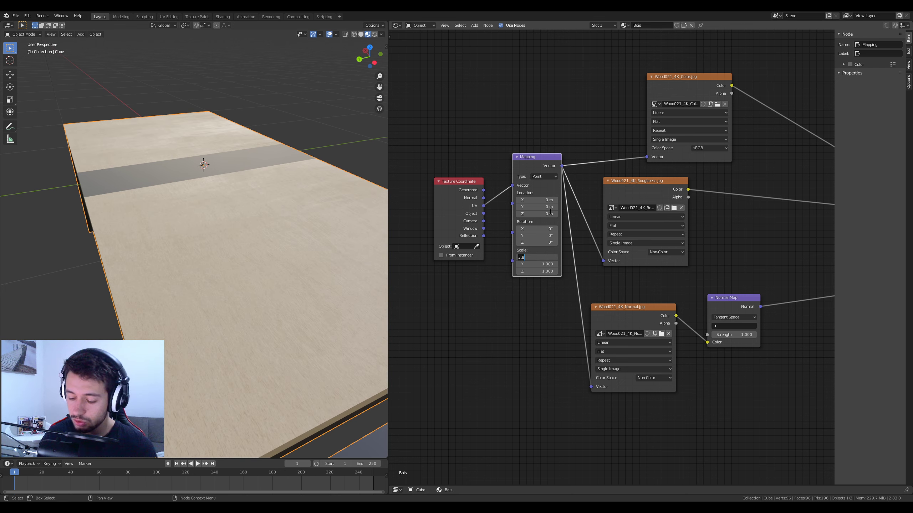
text(4)
key(Tab)
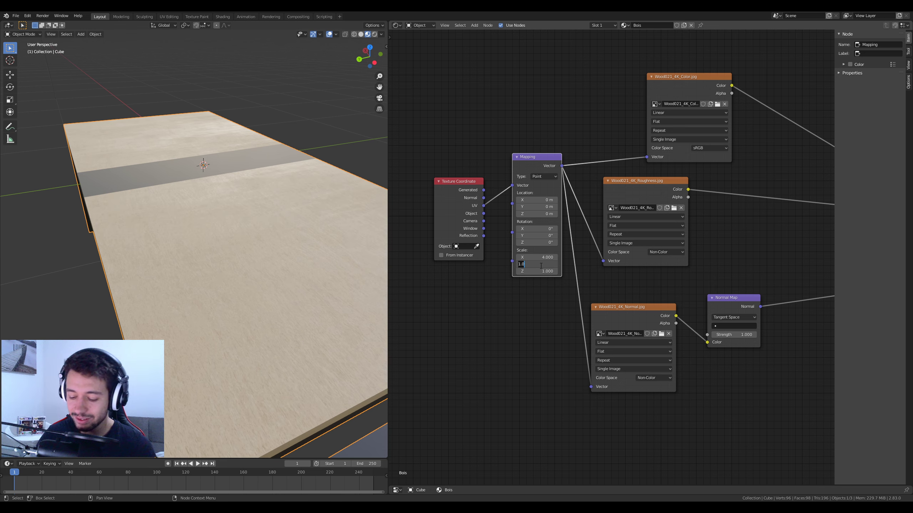
text(4)
key(Return)
Step: Examine the rescaled wood grain on the tabletop up close and from a distance, checking for visible texture repetition
middle_drag(279, 218, 171, 227)
middle_drag(286, 363, 217, 291)
scroll(296, 332, up, 4)
scroll(180, 255, down, 6)
scroll(202, 314, up, 4)
scroll(210, 296, up, 2)
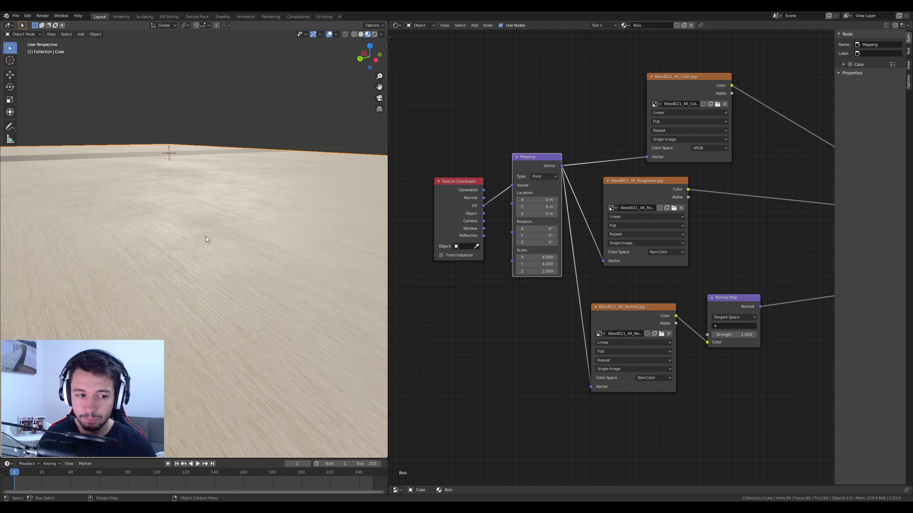
scroll(205, 237, down, 4)
middle_drag(205, 237, 248, 287)
scroll(226, 209, up, 3)
scroll(251, 252, up, 2)
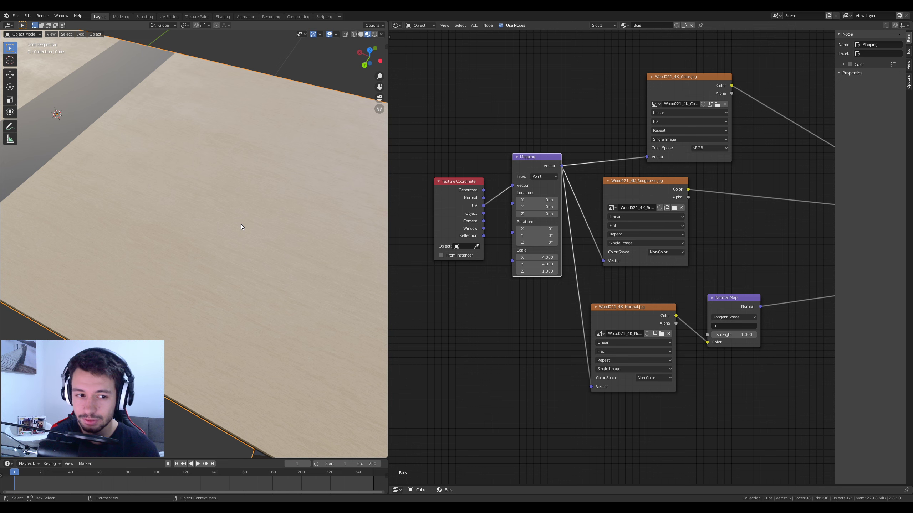
scroll(263, 159, down, 5)
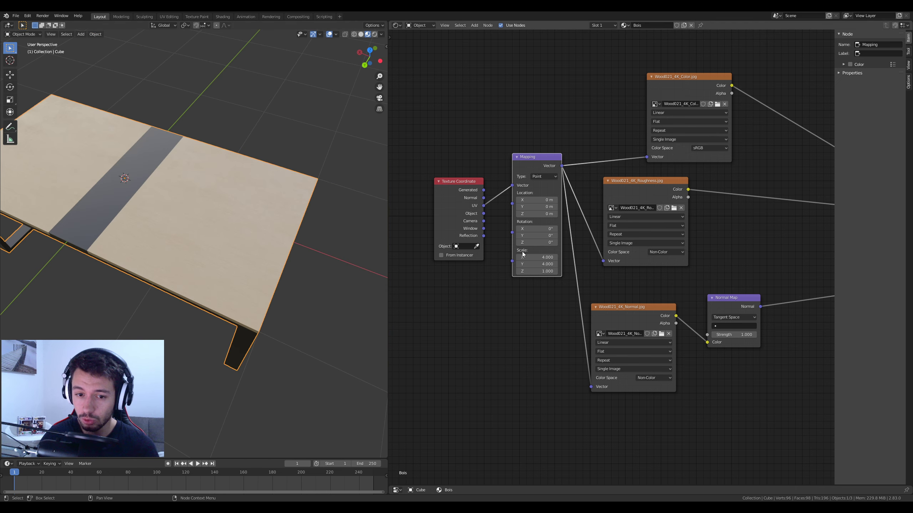
scroll(250, 271, up, 4)
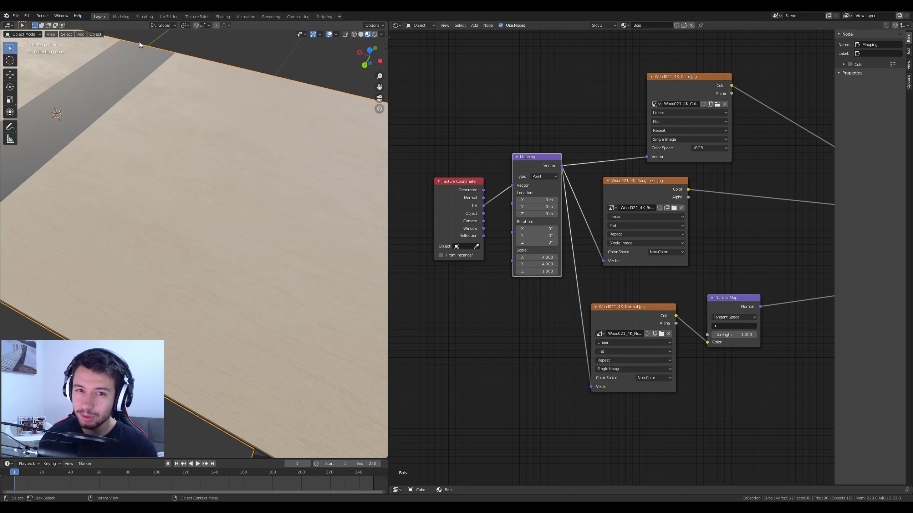
scroll(301, 232, down, 4)
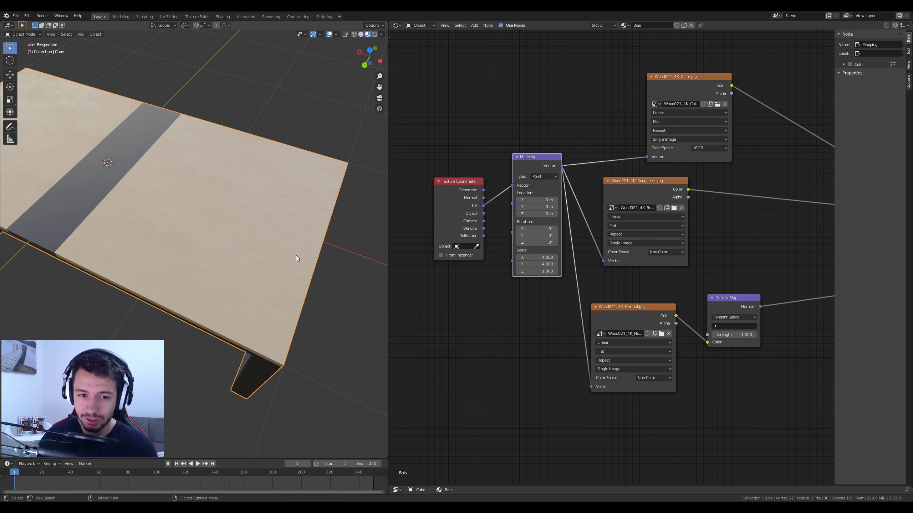
Step: Show the wood colour texture in the Image Editor and compare its grain with the tabletop
click(397, 25)
click(413, 60)
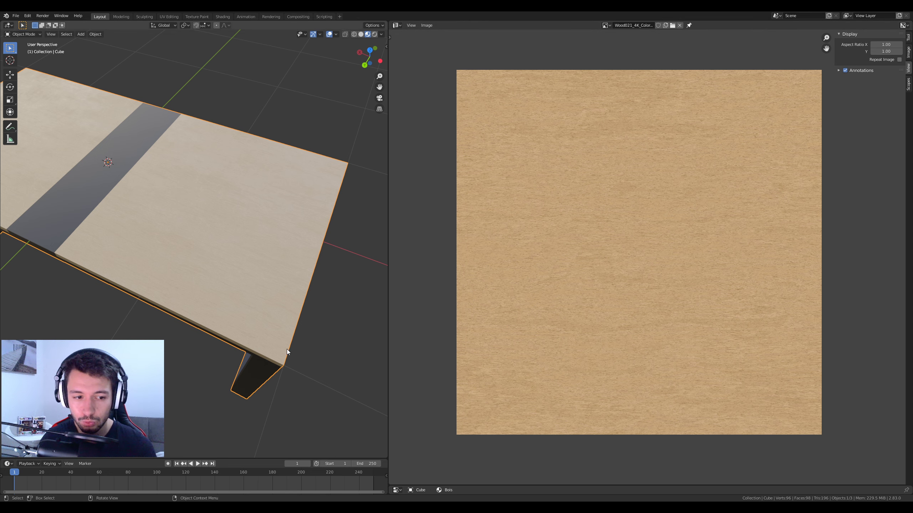
middle_drag(287, 349, 244, 336)
scroll(255, 204, up, 2)
scroll(255, 204, up, 2)
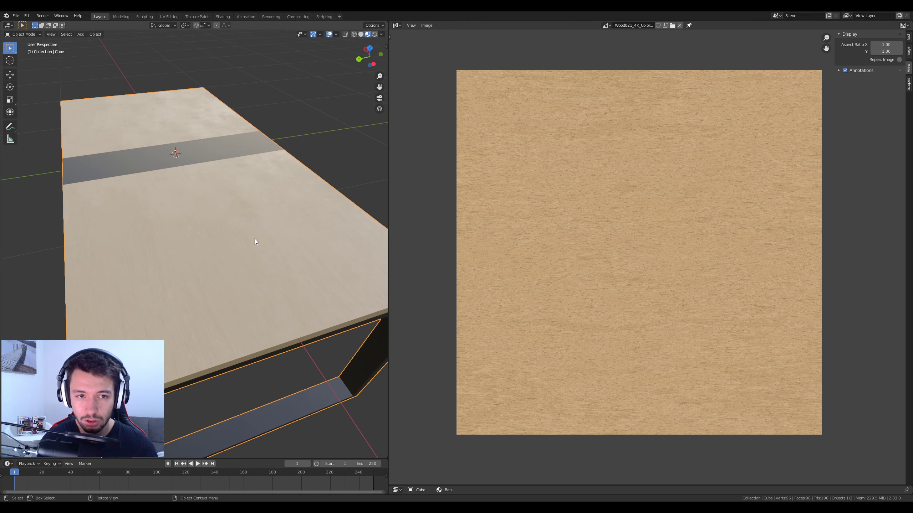
Step: Return to the Shader Editor, enlarge the material properties area and select the Metal material to show its nodes
click(396, 25)
click(410, 77)
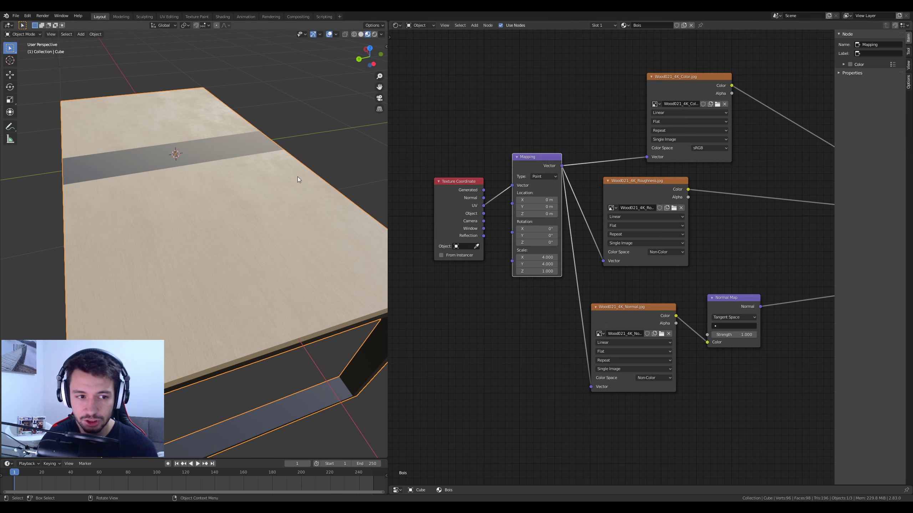
drag(490, 485, 490, 224)
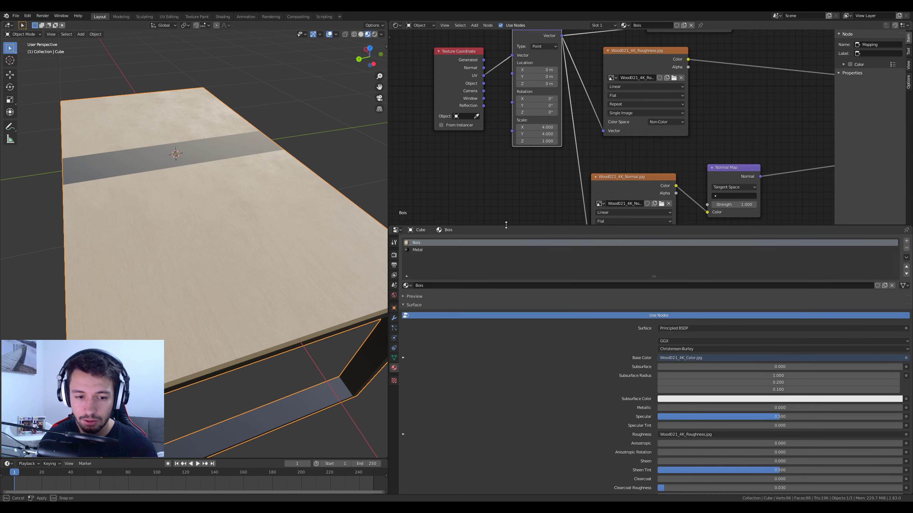
click(425, 251)
middle_drag(706, 128, 579, 158)
scroll(590, 155, up, 7)
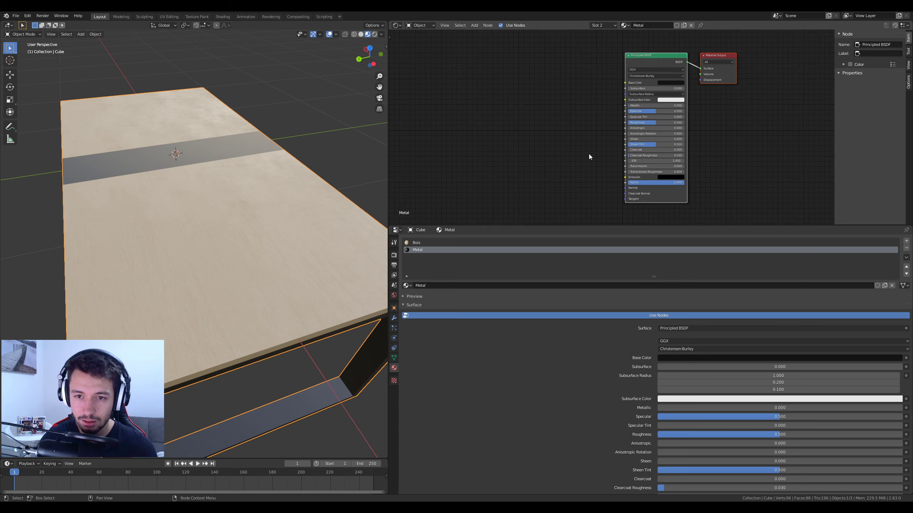
Step: Set the Metal material's Metallic to 1.000 and Roughness to 0.327 and check the table's central strip and legs
drag(650, 96, 734, 95)
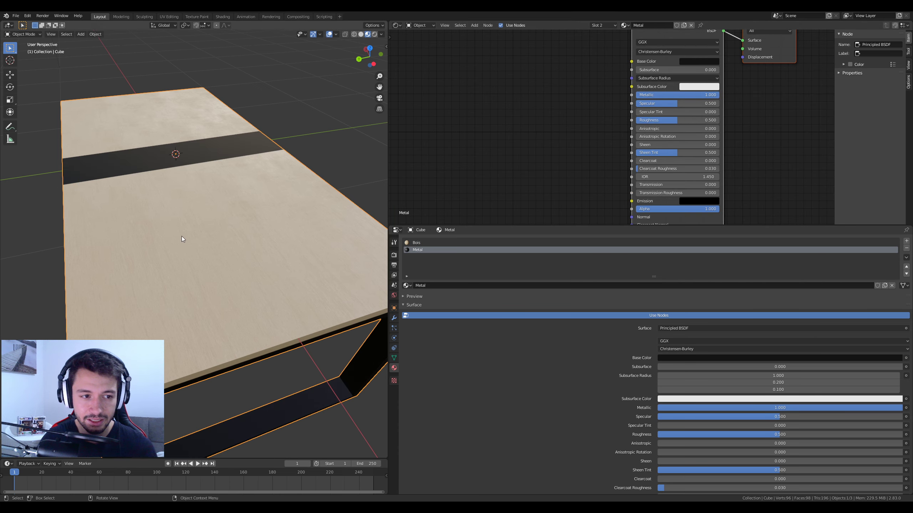
middle_drag(182, 237, 270, 279)
drag(673, 121, 663, 121)
middle_drag(292, 248, 226, 244)
scroll(236, 264, down, 5)
scroll(201, 226, up, 3)
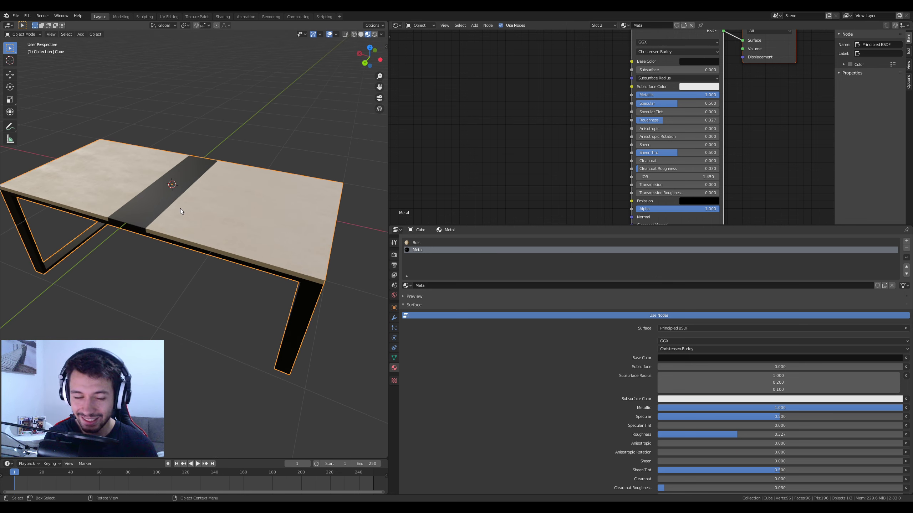